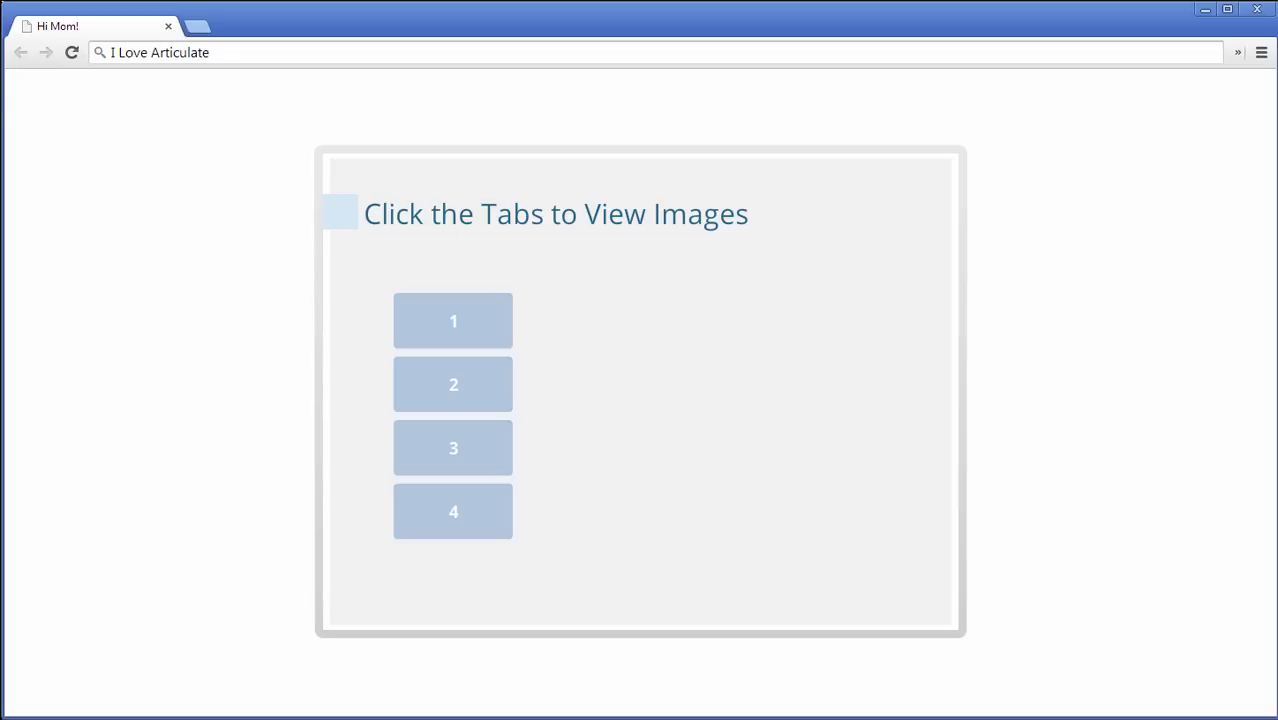
Step: View the images behind tabs 1 to 4 in the finished tabs interaction
left_click(476, 325)
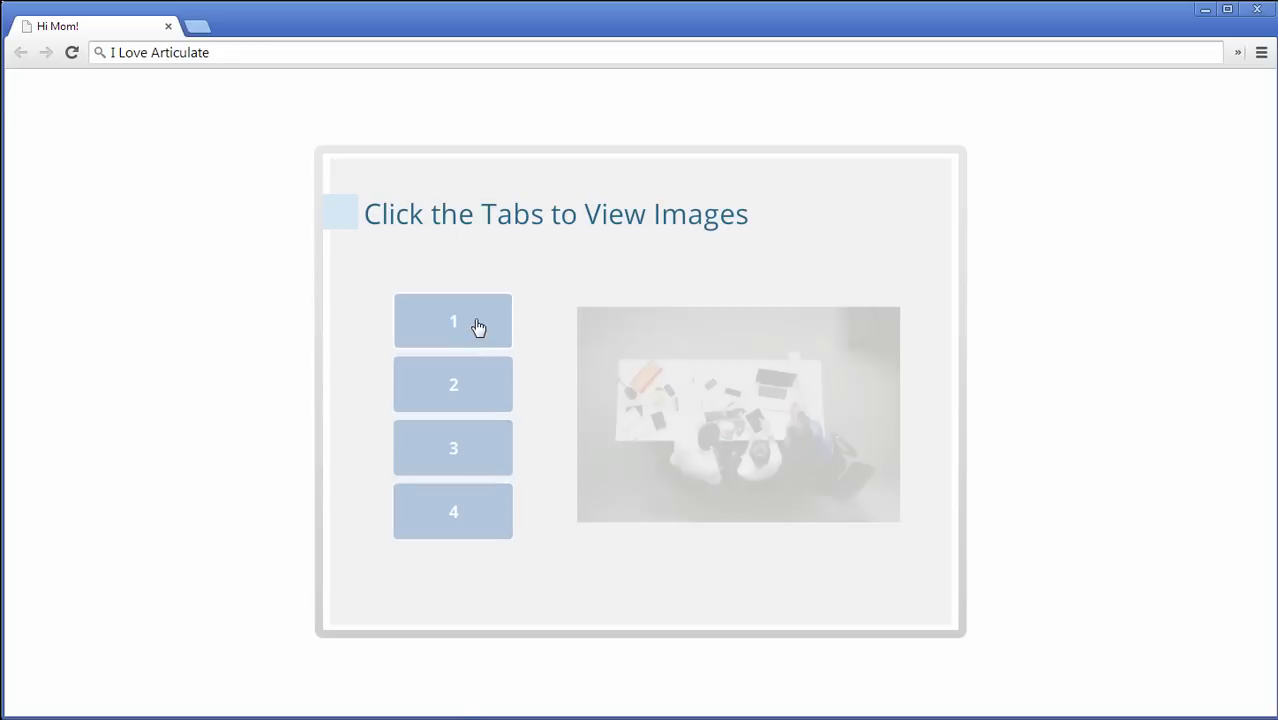
left_click(480, 383)
left_click(468, 448)
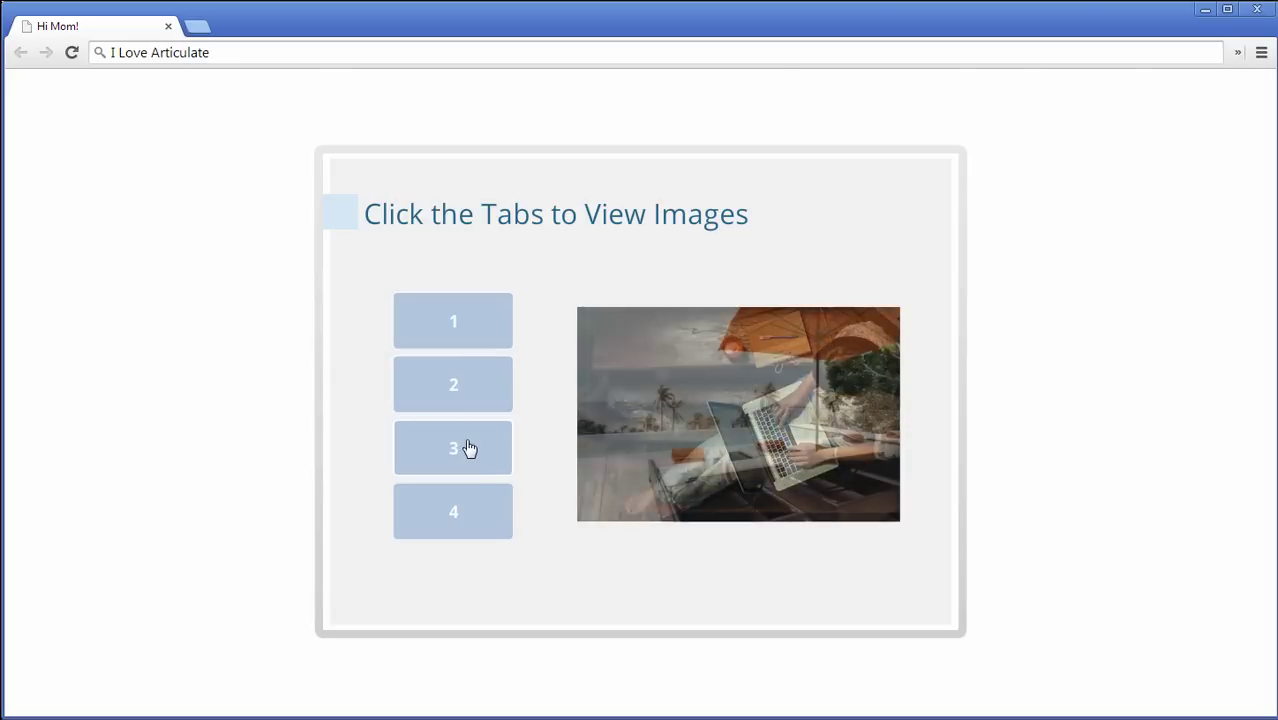
left_click(472, 514)
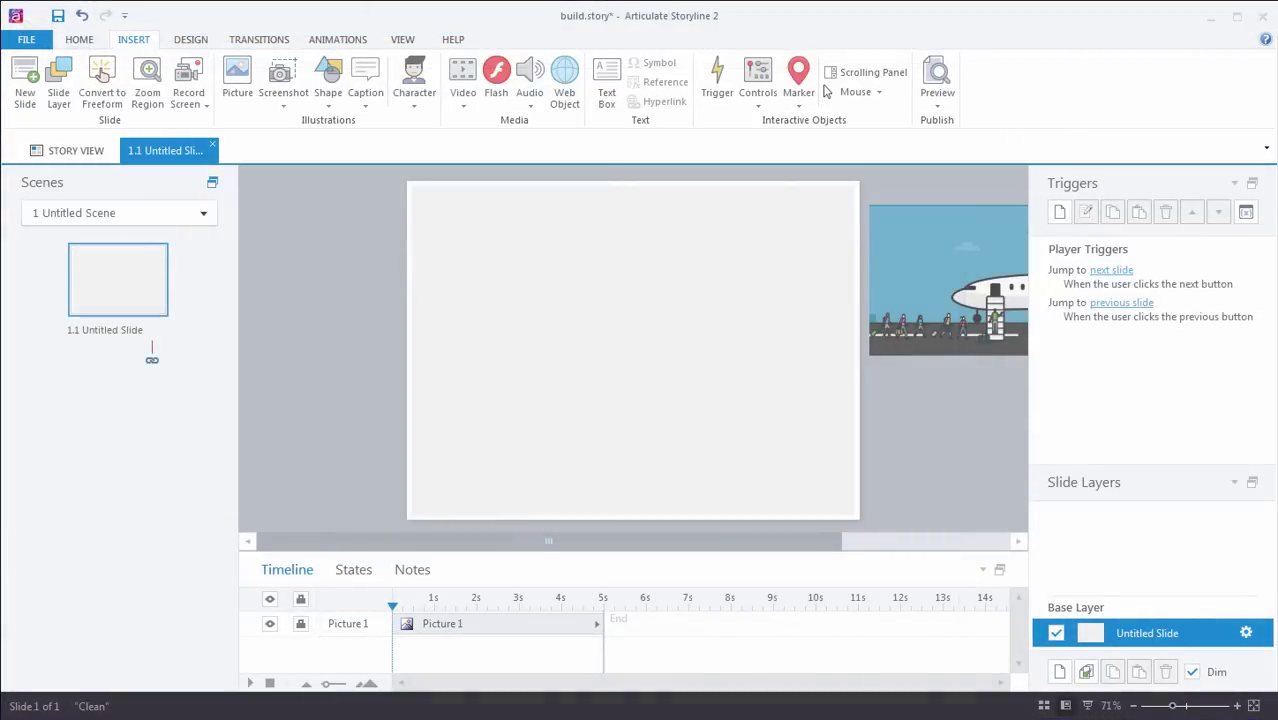
Step: Draw a small rounded rectangle in the upper-left area of the empty slide
left_click_drag(764, 543, 934, 567)
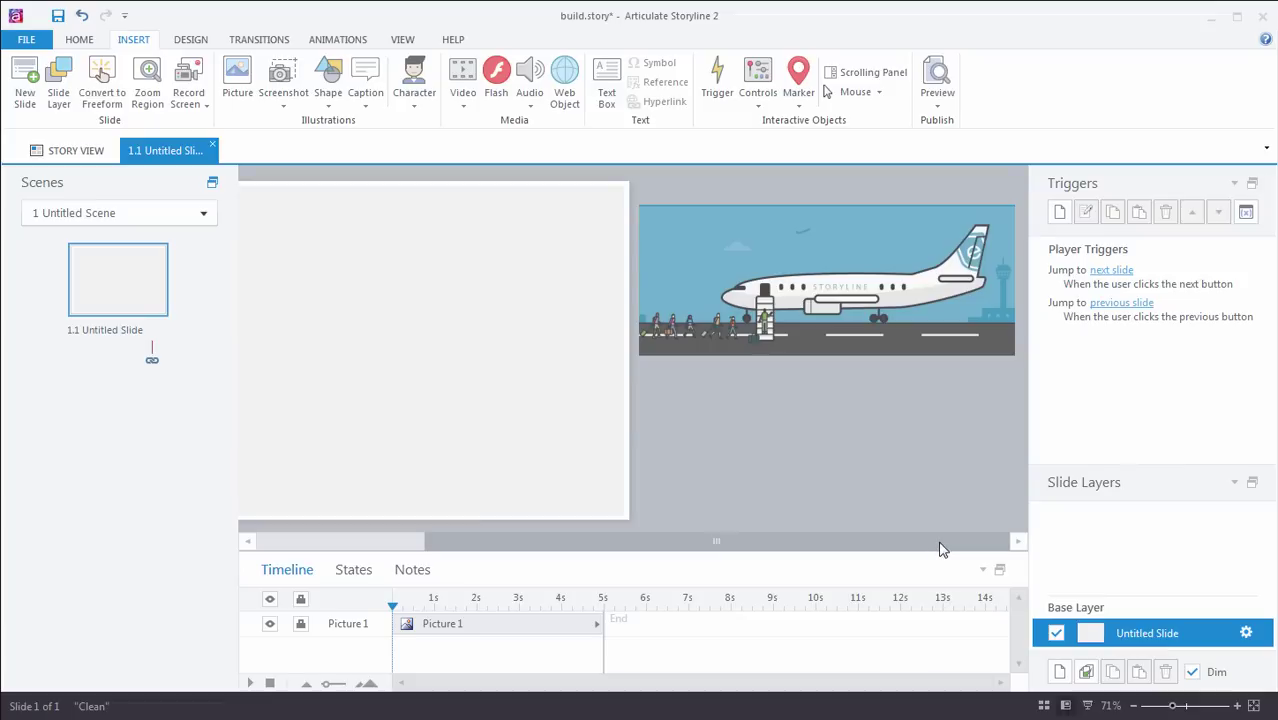
left_click_drag(940, 549, 742, 553)
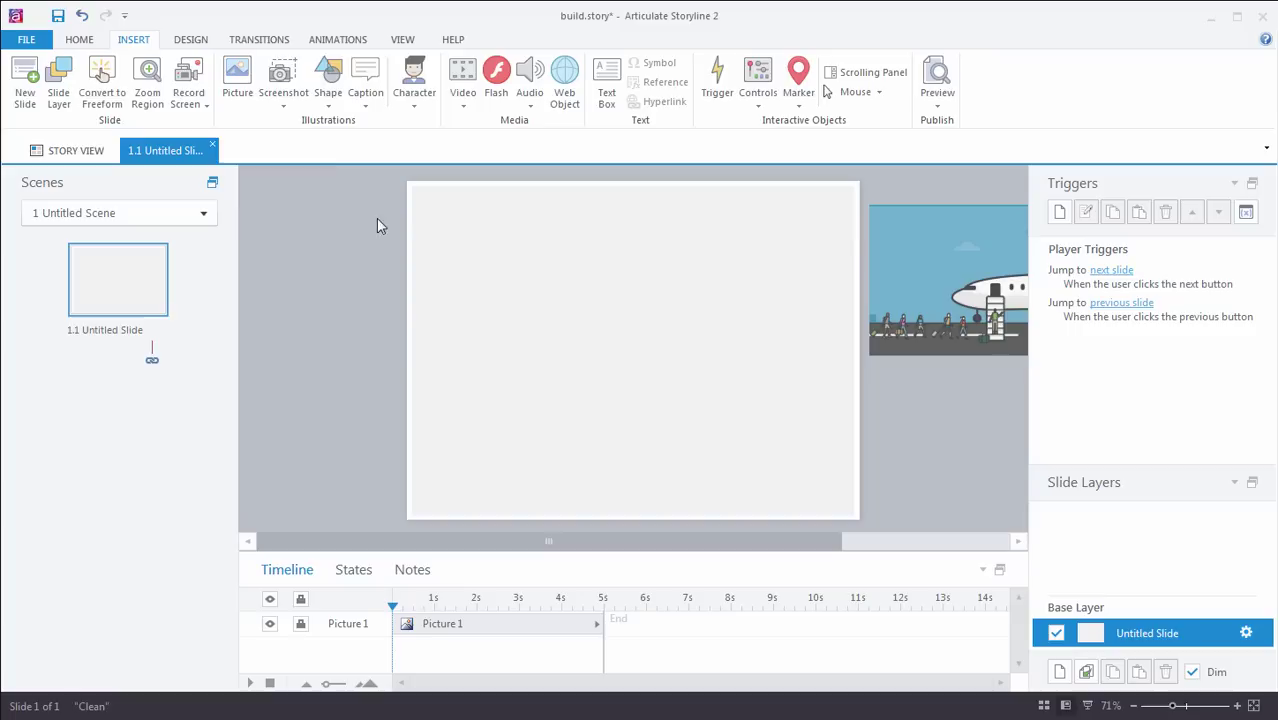
left_click(328, 80)
left_click(339, 175)
mouse_move(422, 257)
left_mouse_down()
mouse_move(523, 295)
mouse_move(495, 305)
left_mouse_up()
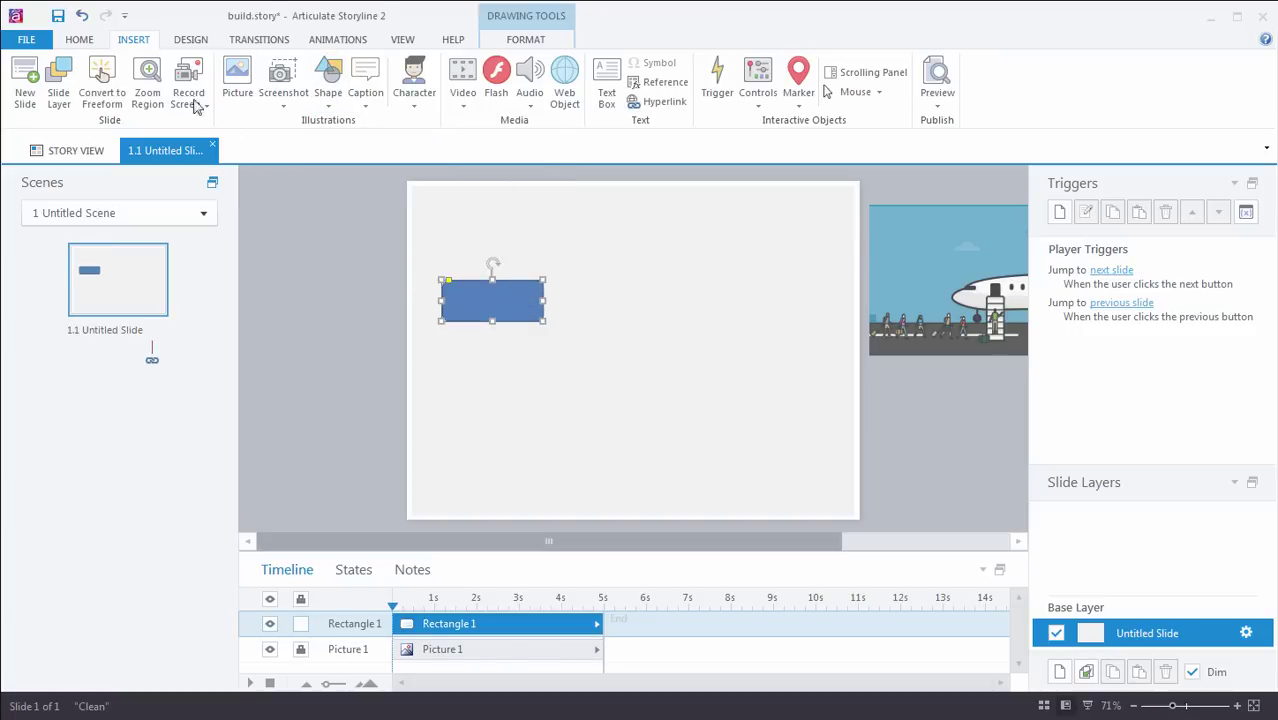
Step: Insert a blank rectangular button control directly below the rounded rectangle, matching its width
left_click(757, 85)
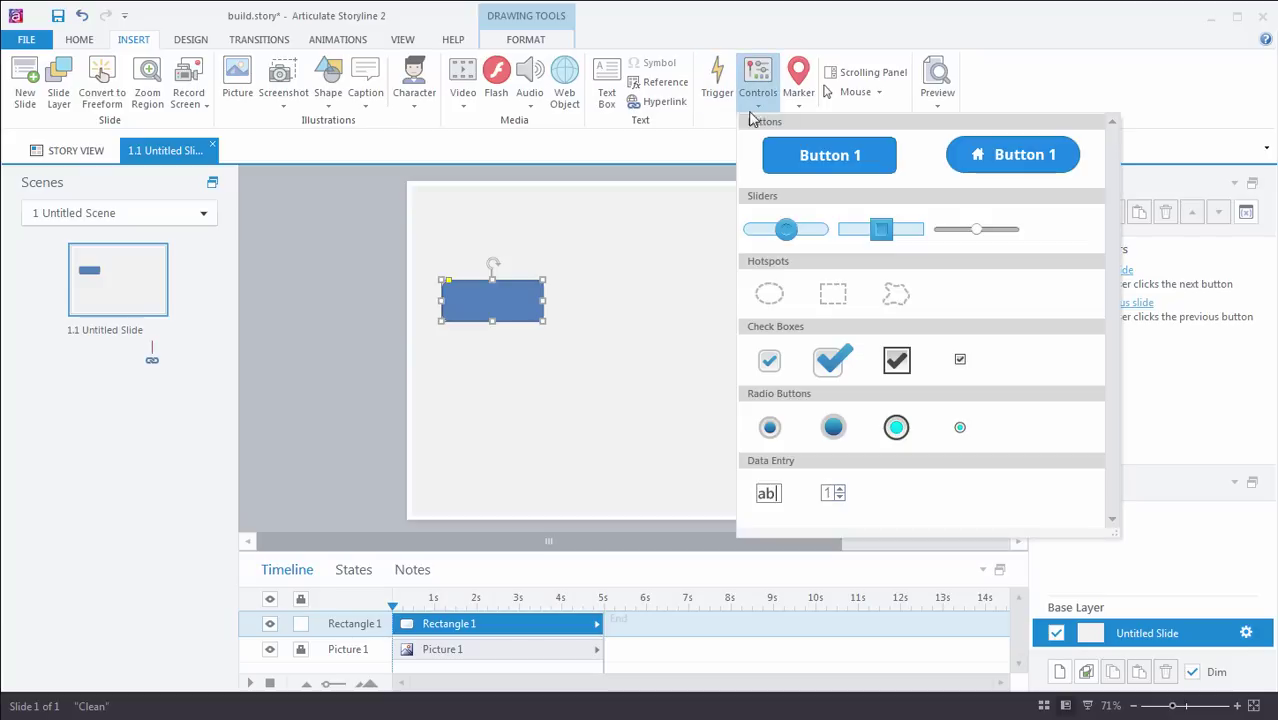
left_click(808, 163)
left_click_drag(441, 337, 543, 375)
left_click(593, 357)
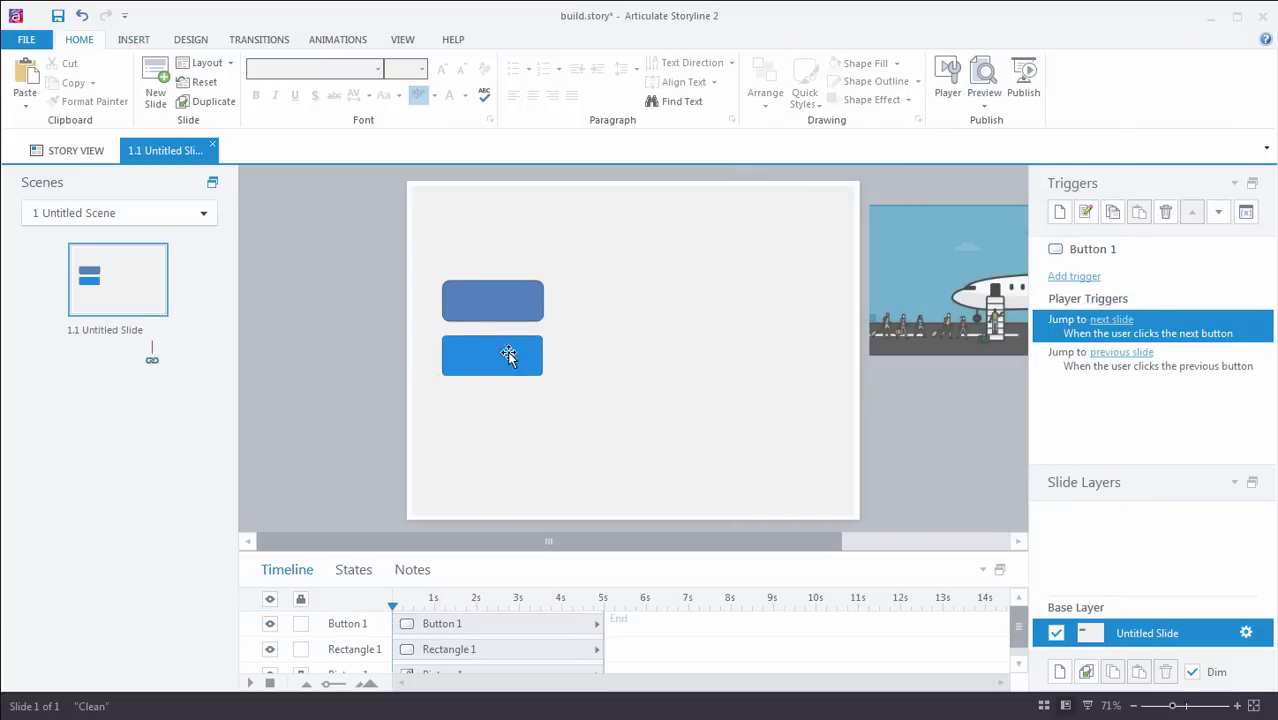
Step: Compare the available states of the rounded rectangle with those of the button control
left_click(514, 297)
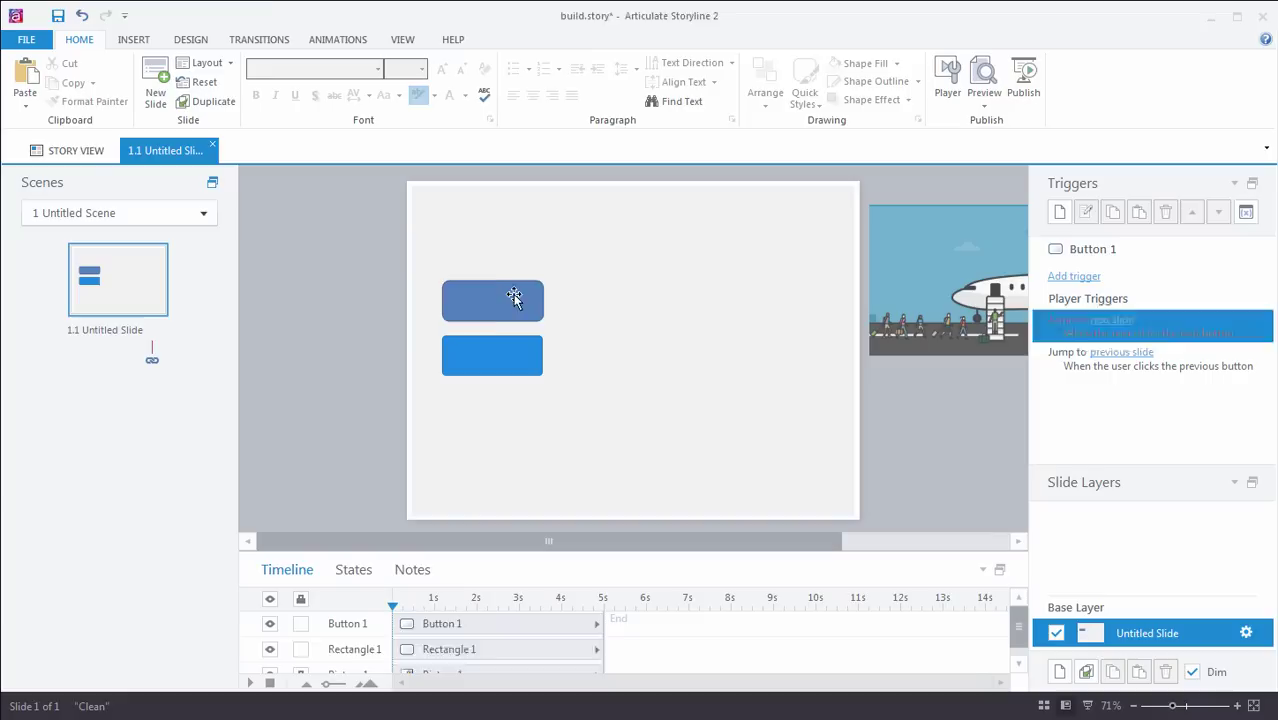
left_click(353, 571)
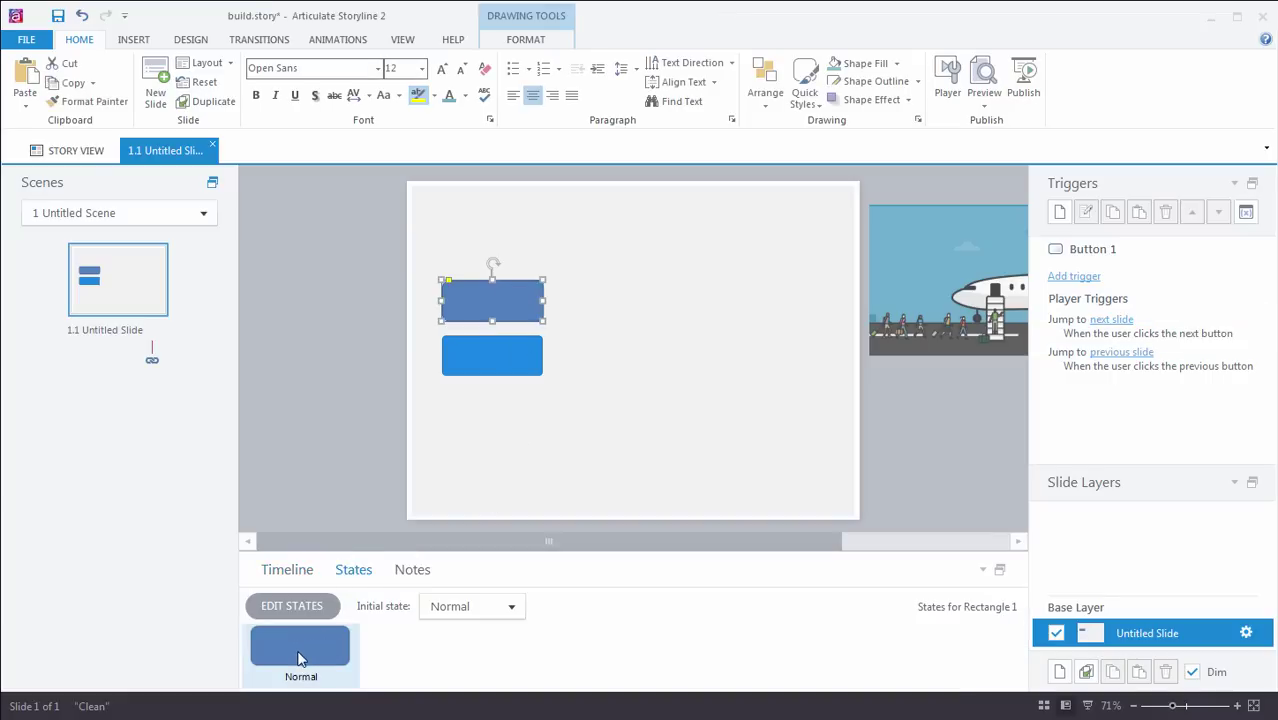
left_click(504, 358)
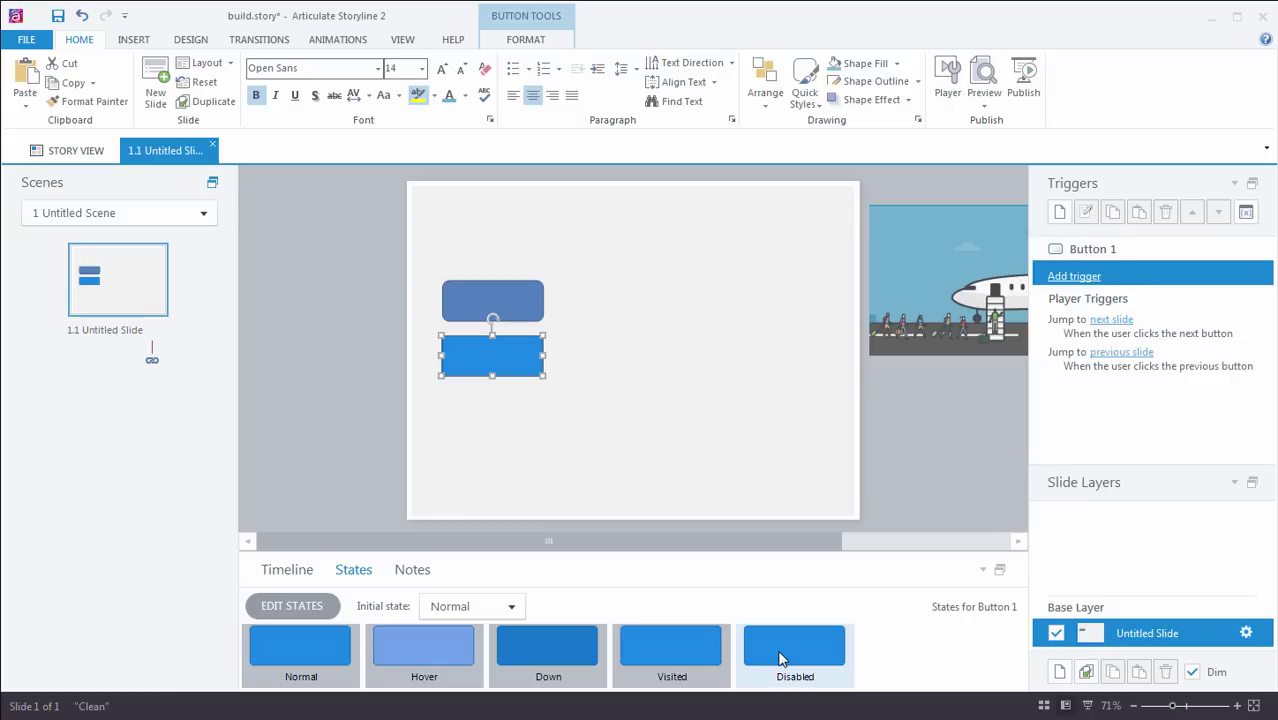
left_click(505, 295)
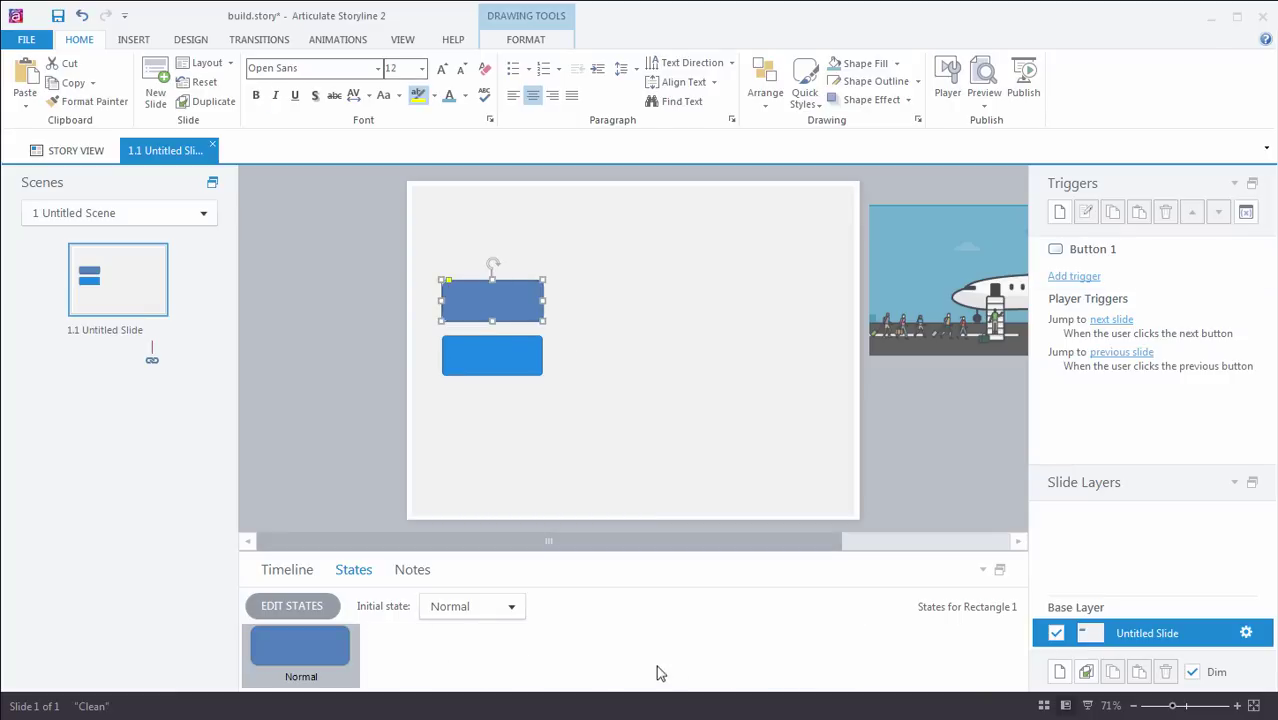
left_click(505, 355)
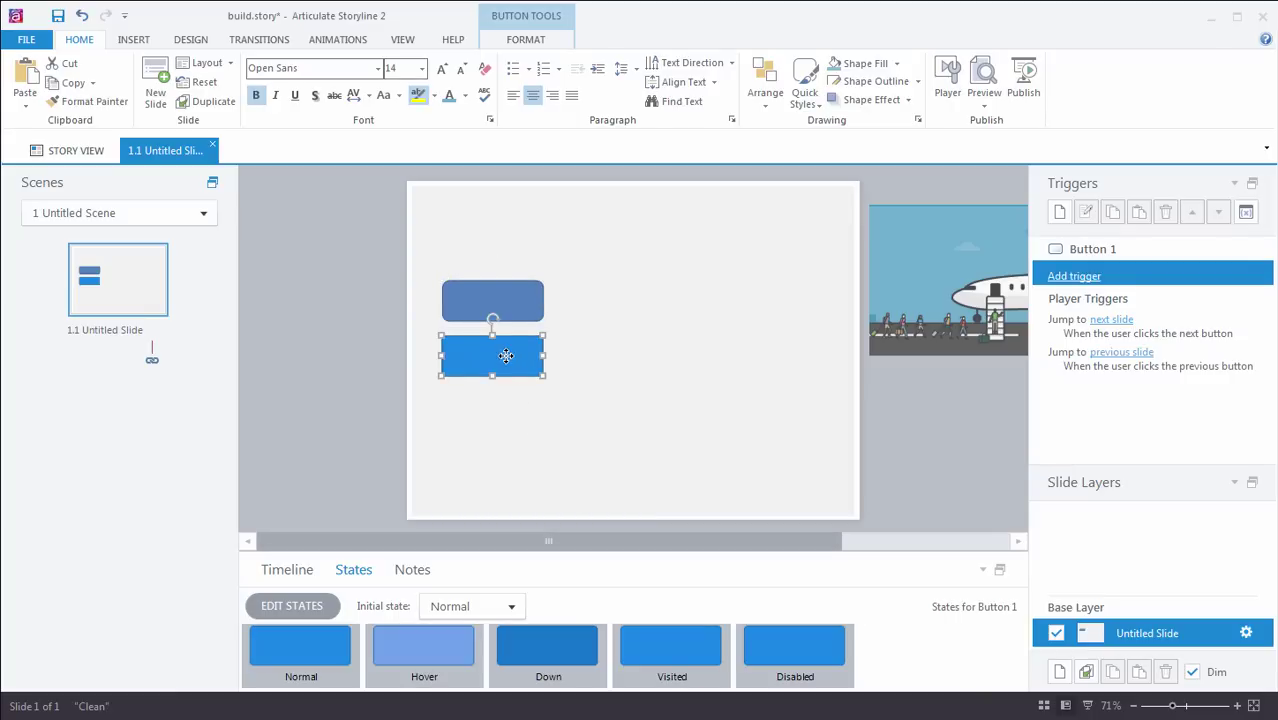
Step: Delete the rounded rectangle and move the button up into its place near the slide's left edge
left_click(515, 298)
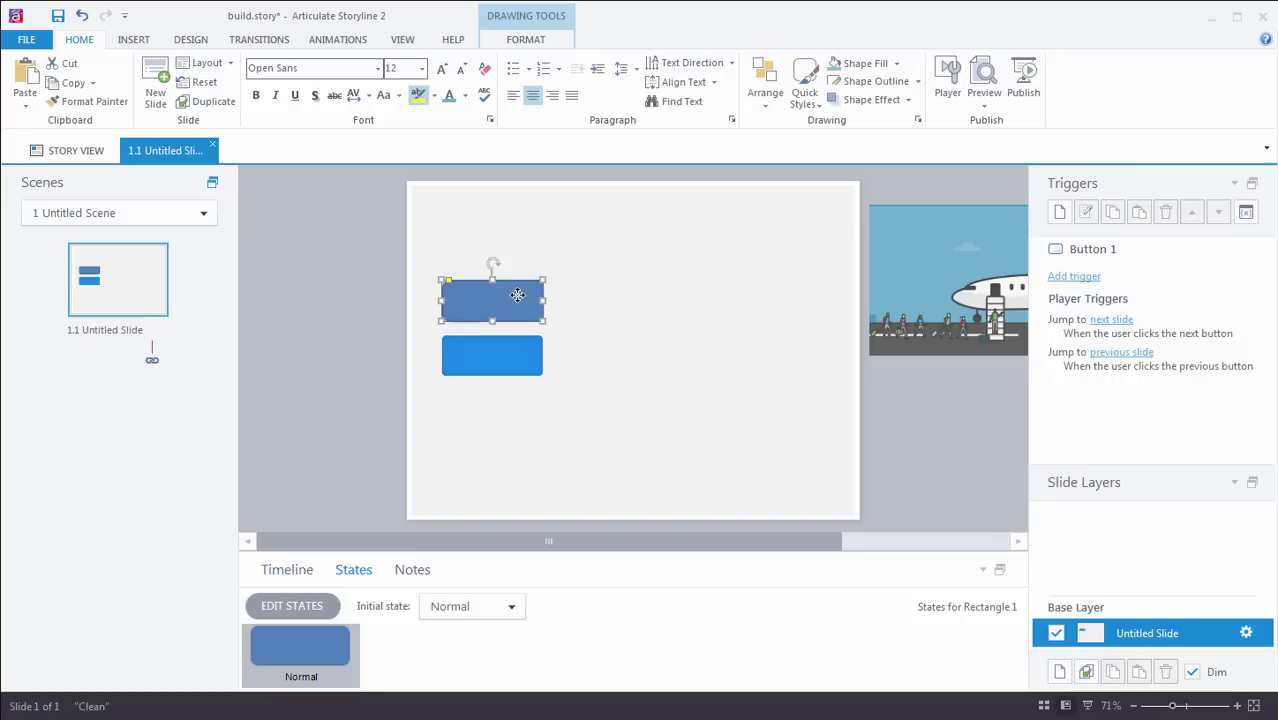
key("Delete")
left_click_drag(513, 358, 507, 313)
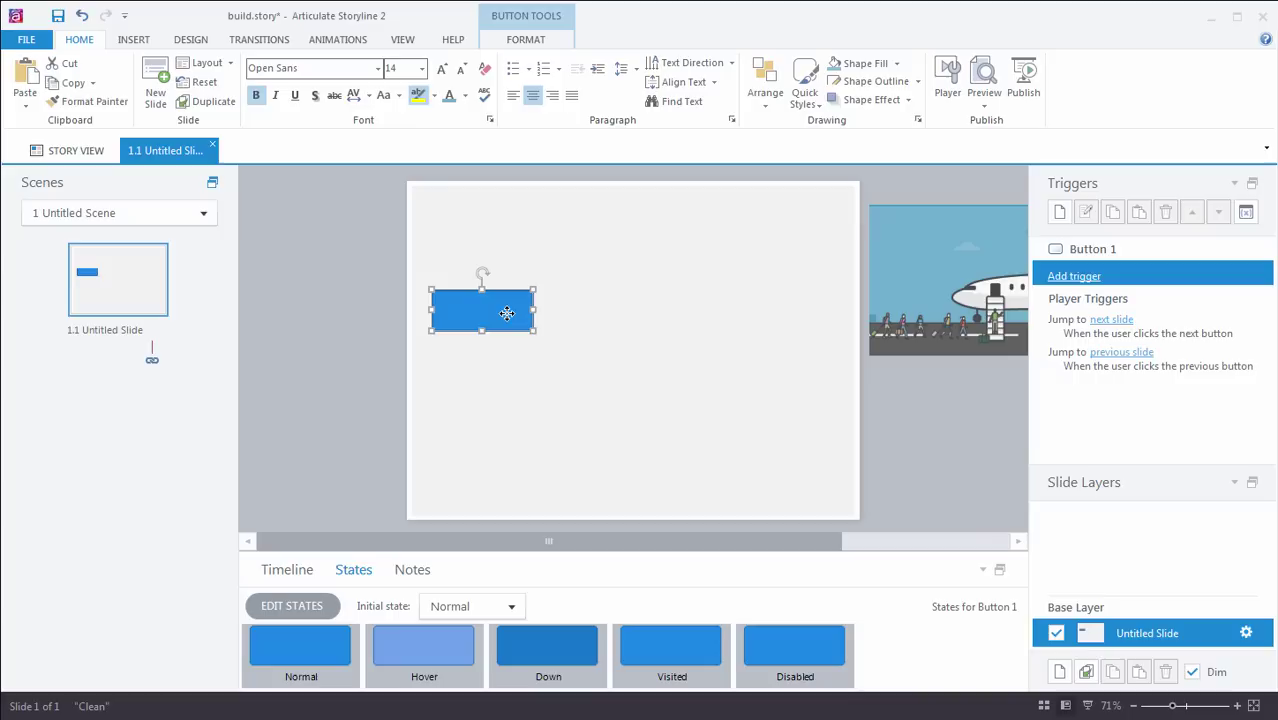
Step: Copy and paste the button on the slide, and delete the pasted copy
right_click(492, 304)
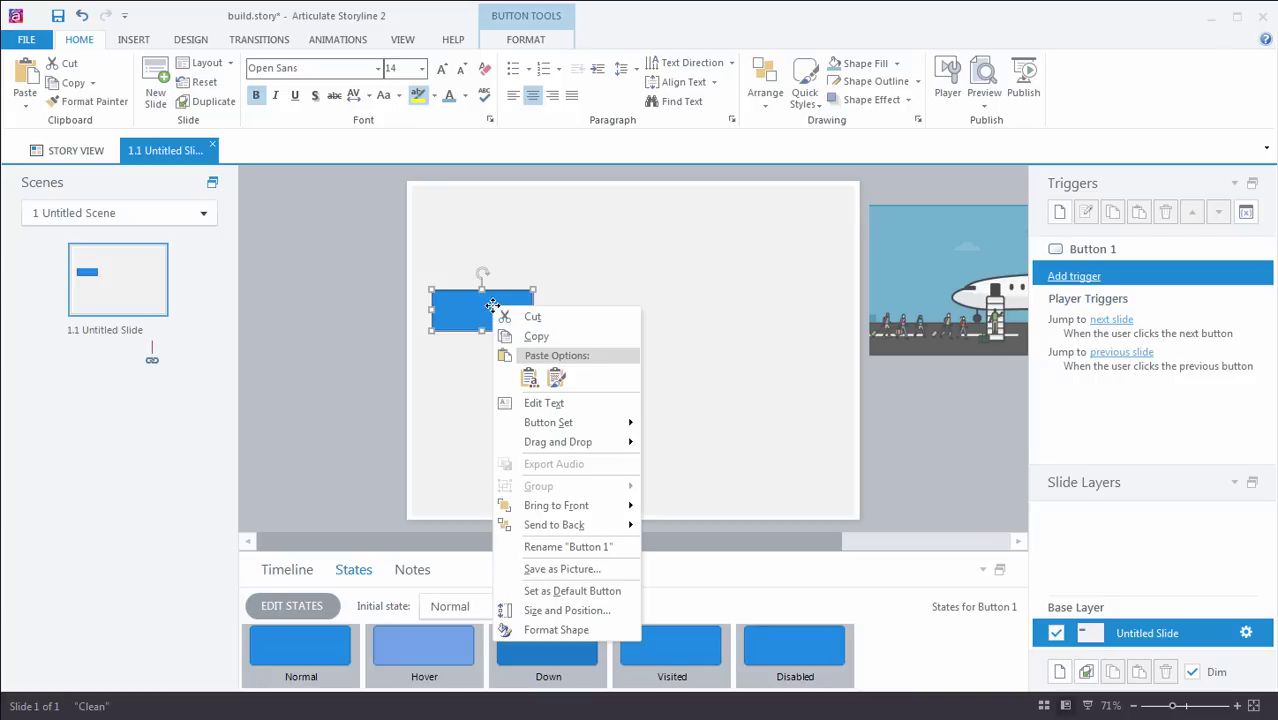
left_click(536, 336)
right_click(633, 303)
left_click(688, 371)
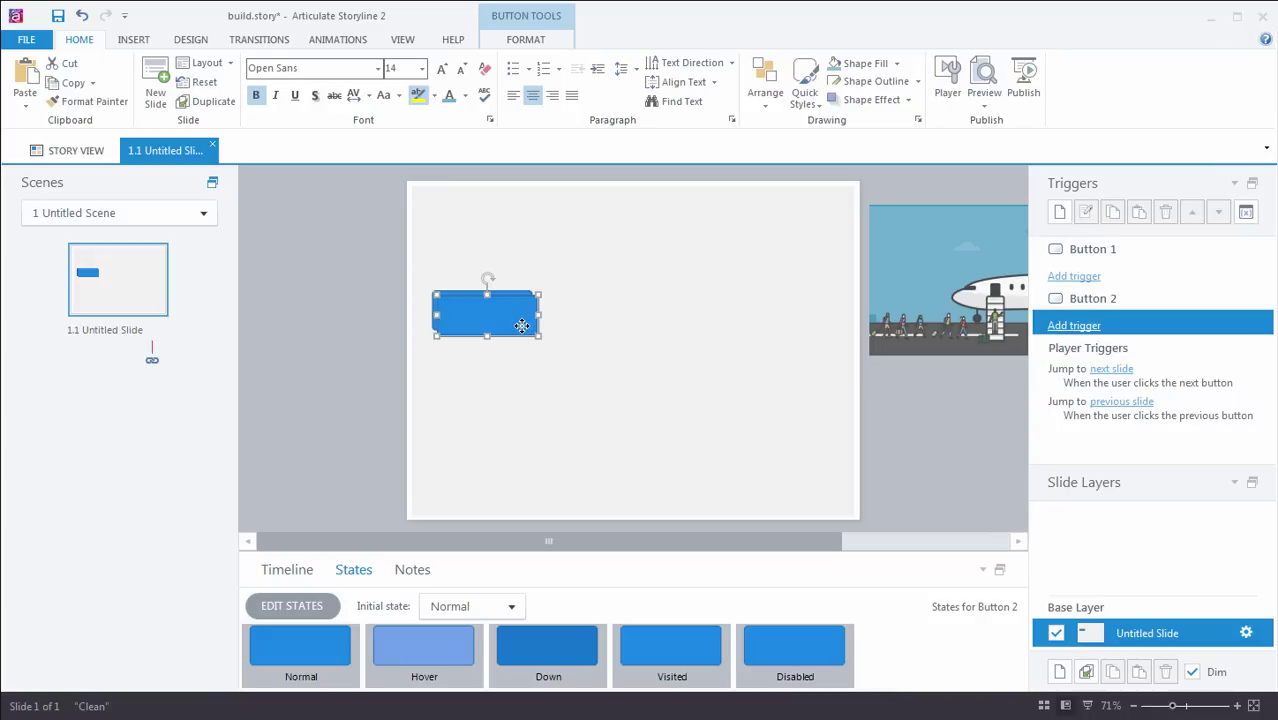
key("Delete")
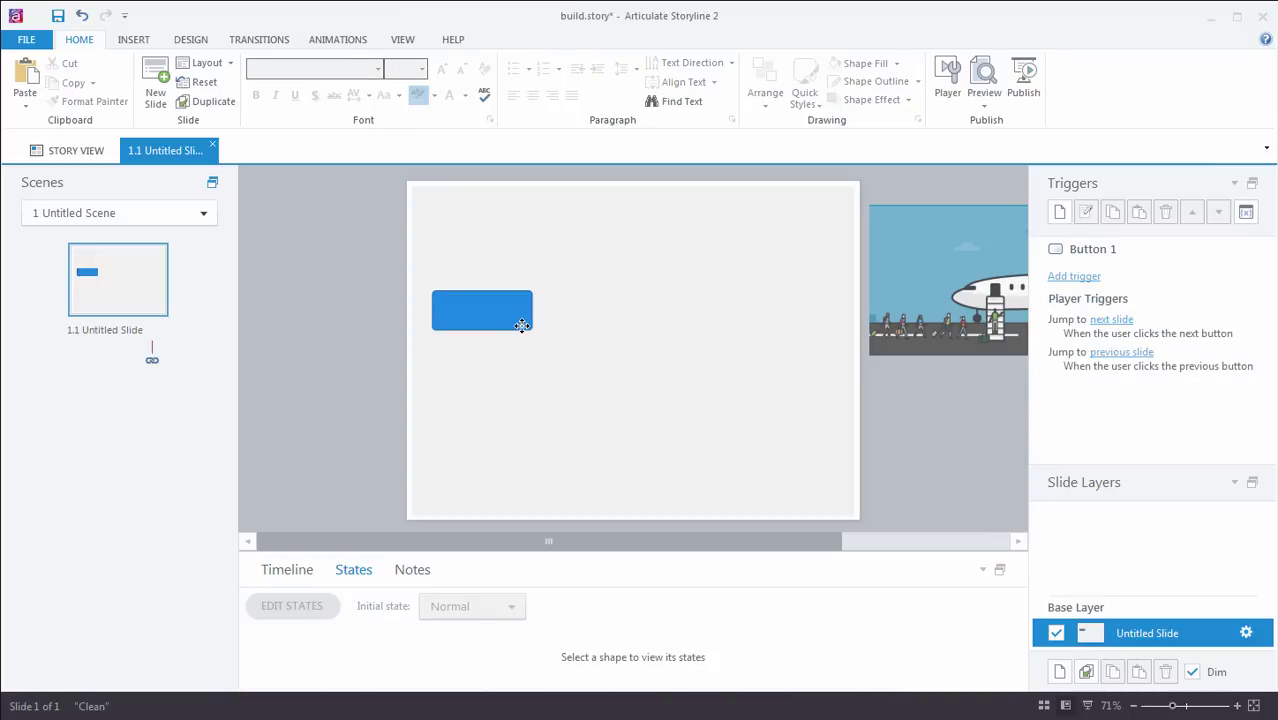
Step: Duplicate the button three times and move the last copy to the slide's lower left, in line with the first
left_click(483, 318)
key("ctrl+d")
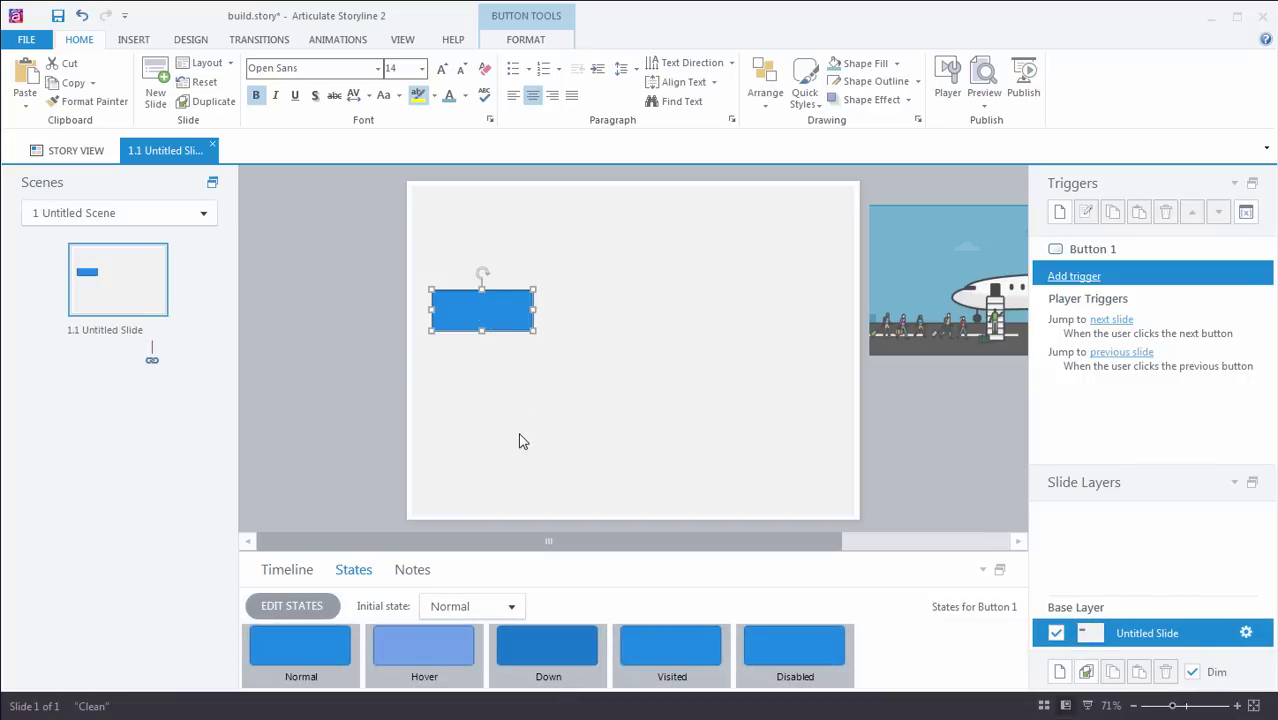
key("ctrl+d")
key("ctrl+d")
key("ctrl+d")
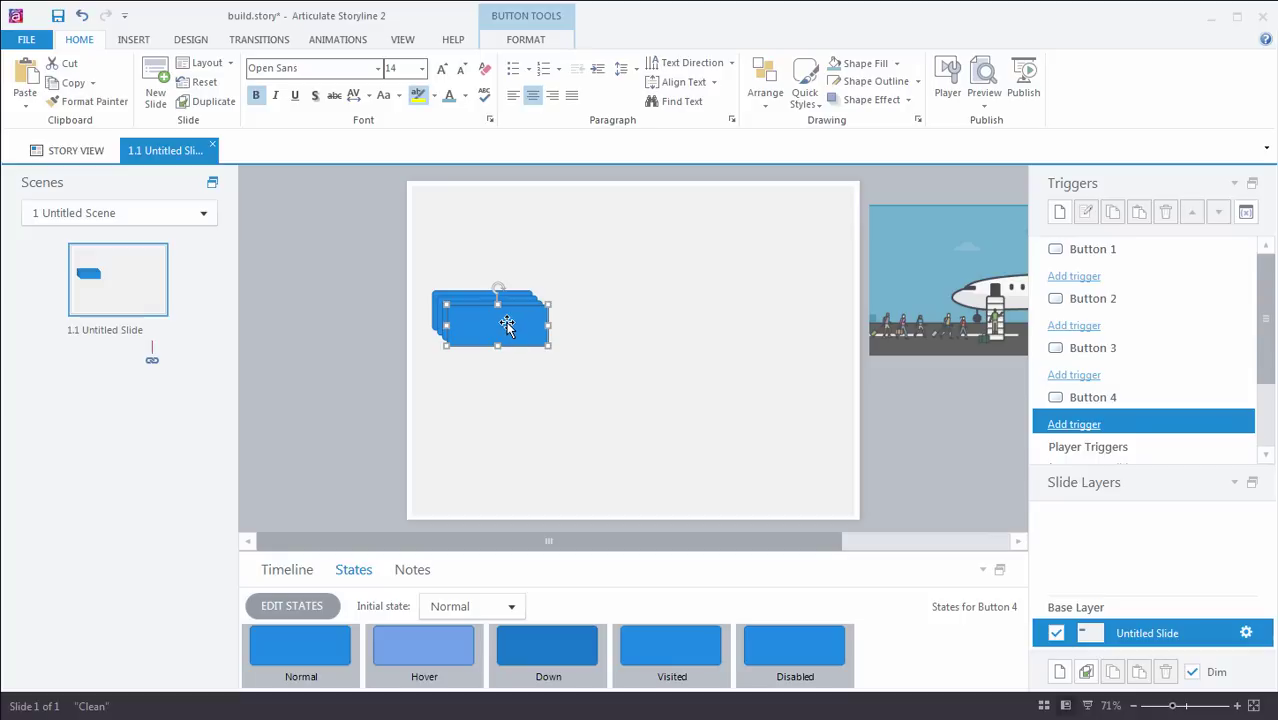
left_click_drag(507, 324, 486, 463)
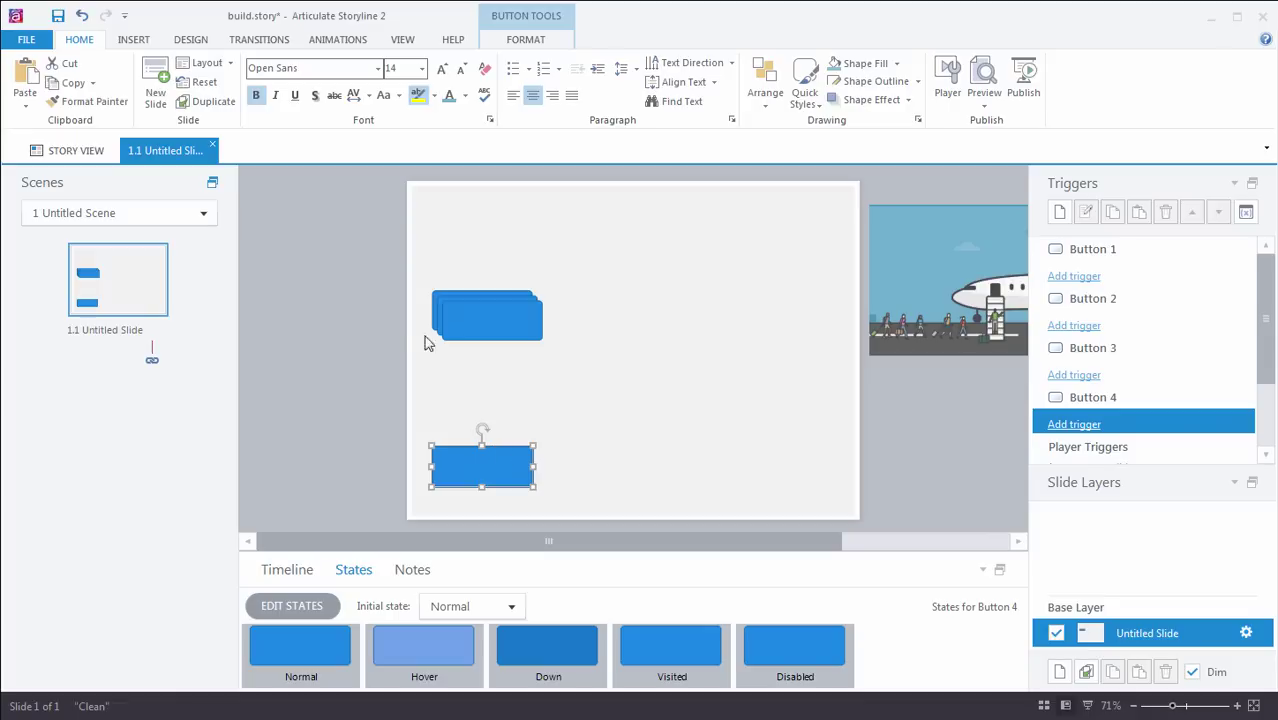
Step: Select all four buttons on the slide and align them to the left
left_click(327, 212)
left_click_drag(325, 211, 603, 519)
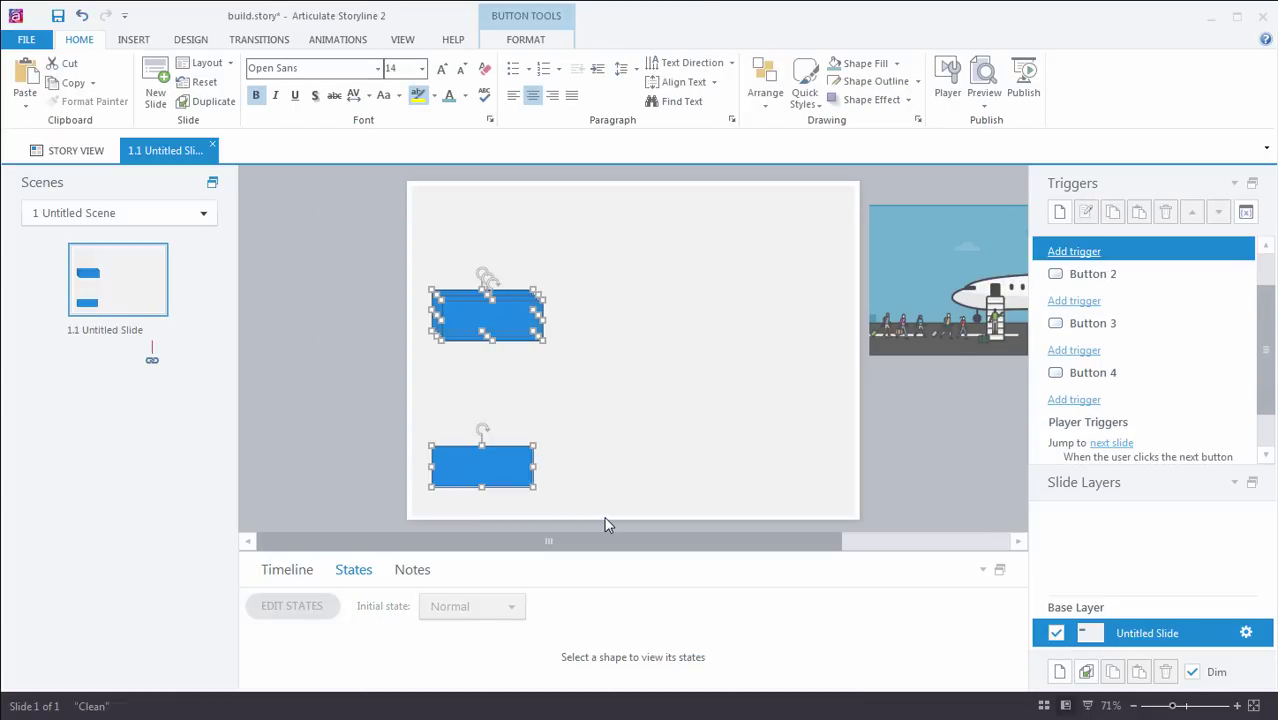
left_click(358, 391)
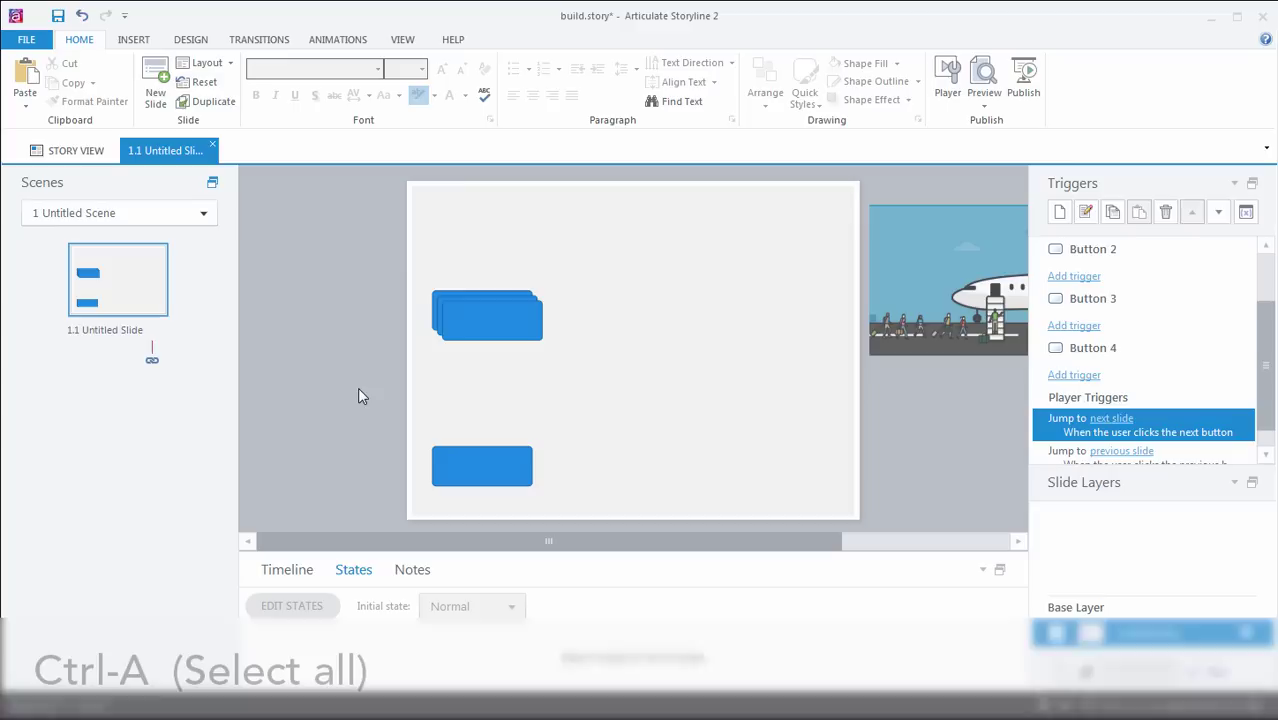
key("ctrl+a")
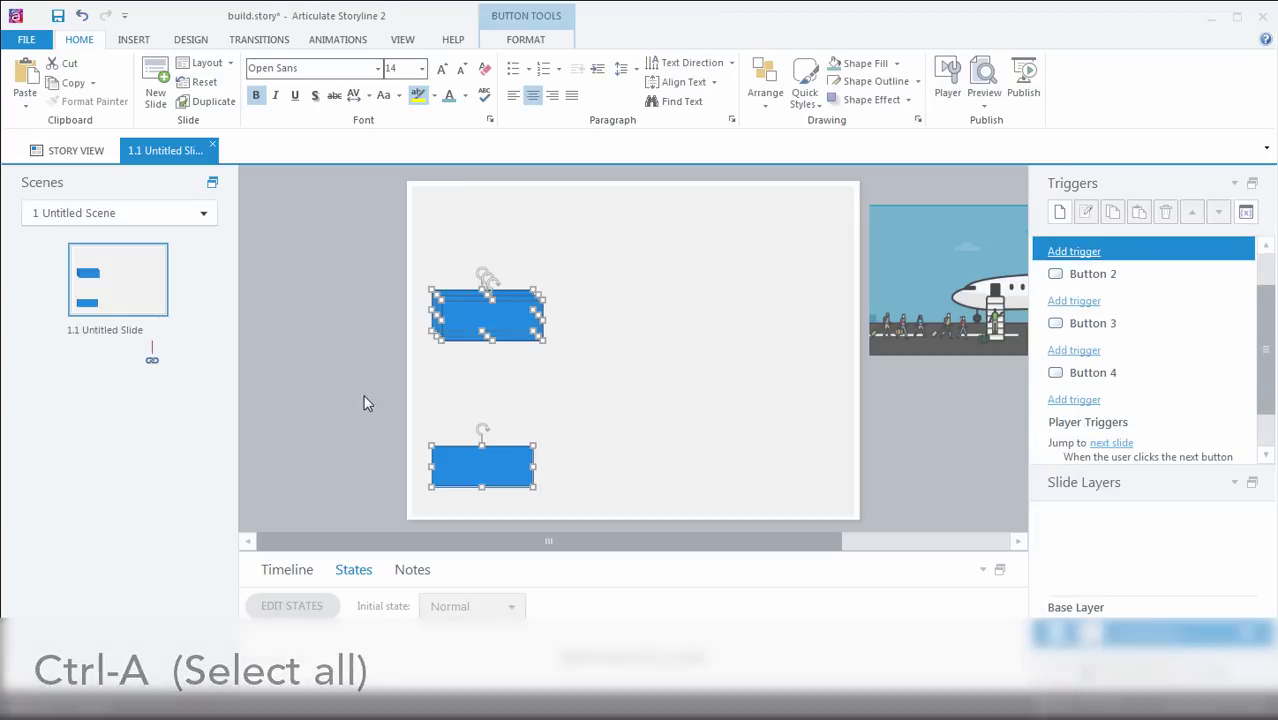
left_click(768, 108)
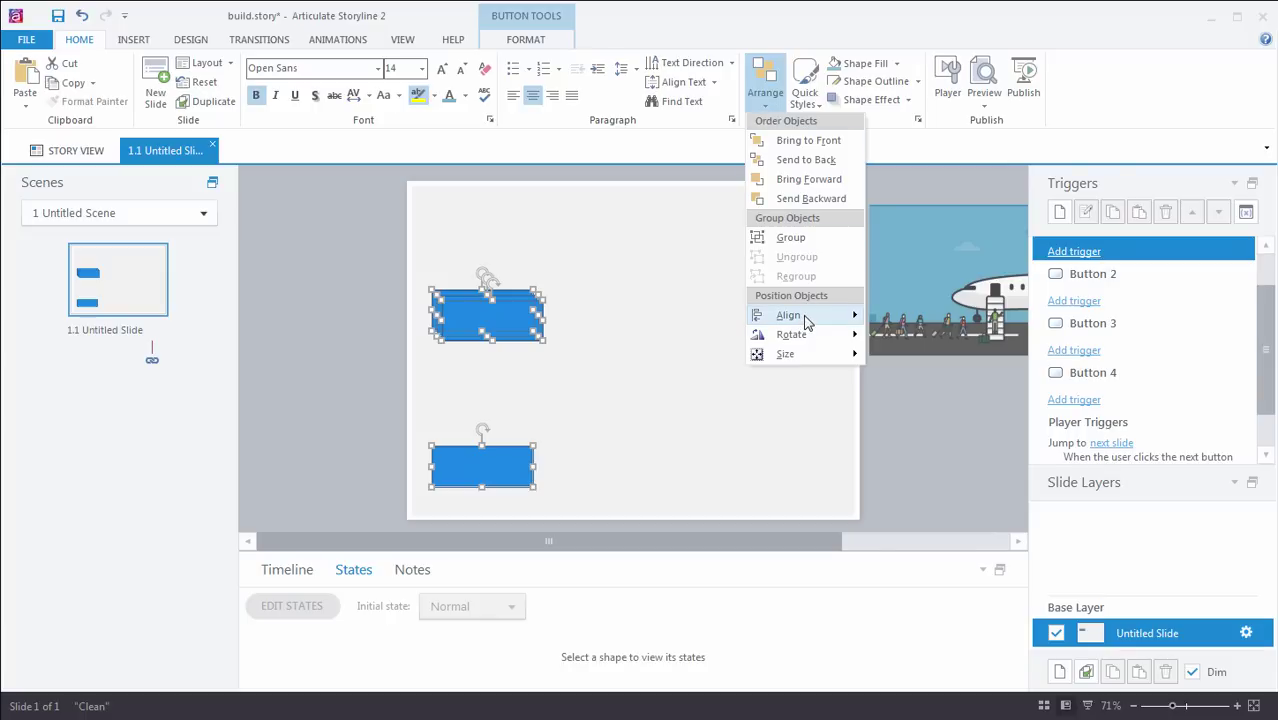
mouse_move(818, 319)
left_click(910, 317)
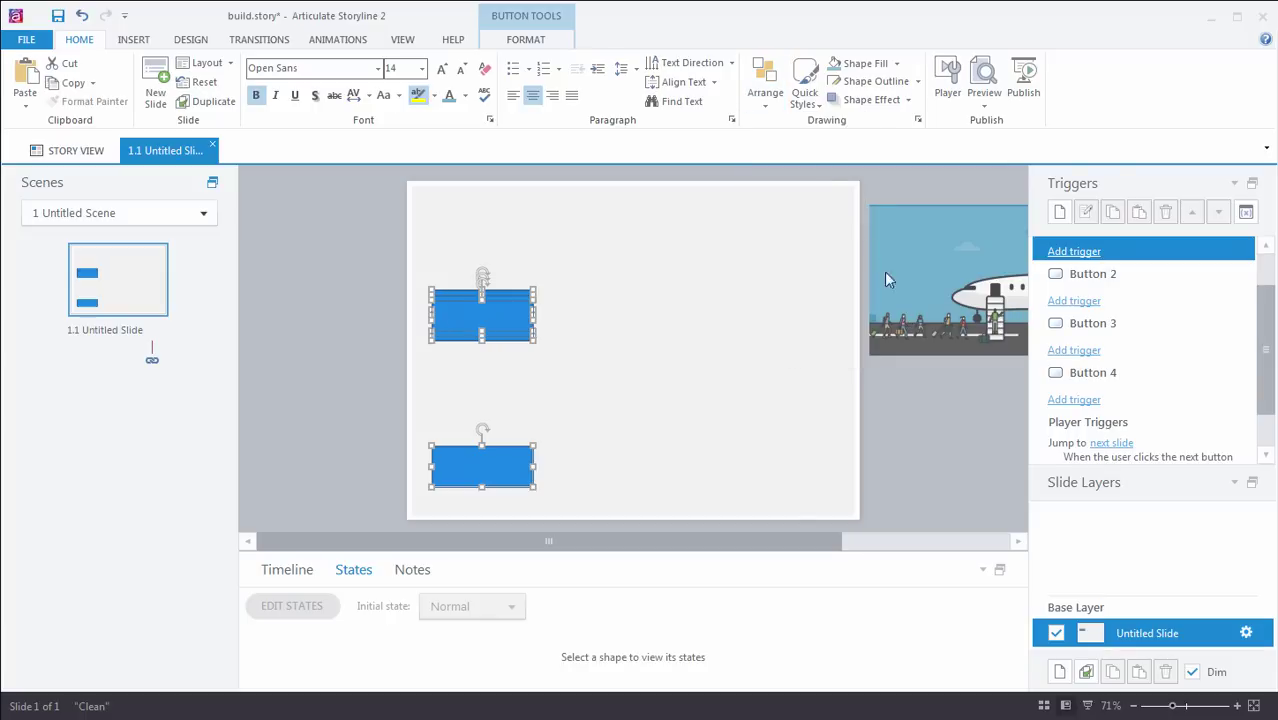
Step: Distribute the four selected buttons vertically and deselect them
left_click(768, 106)
mouse_move(806, 315)
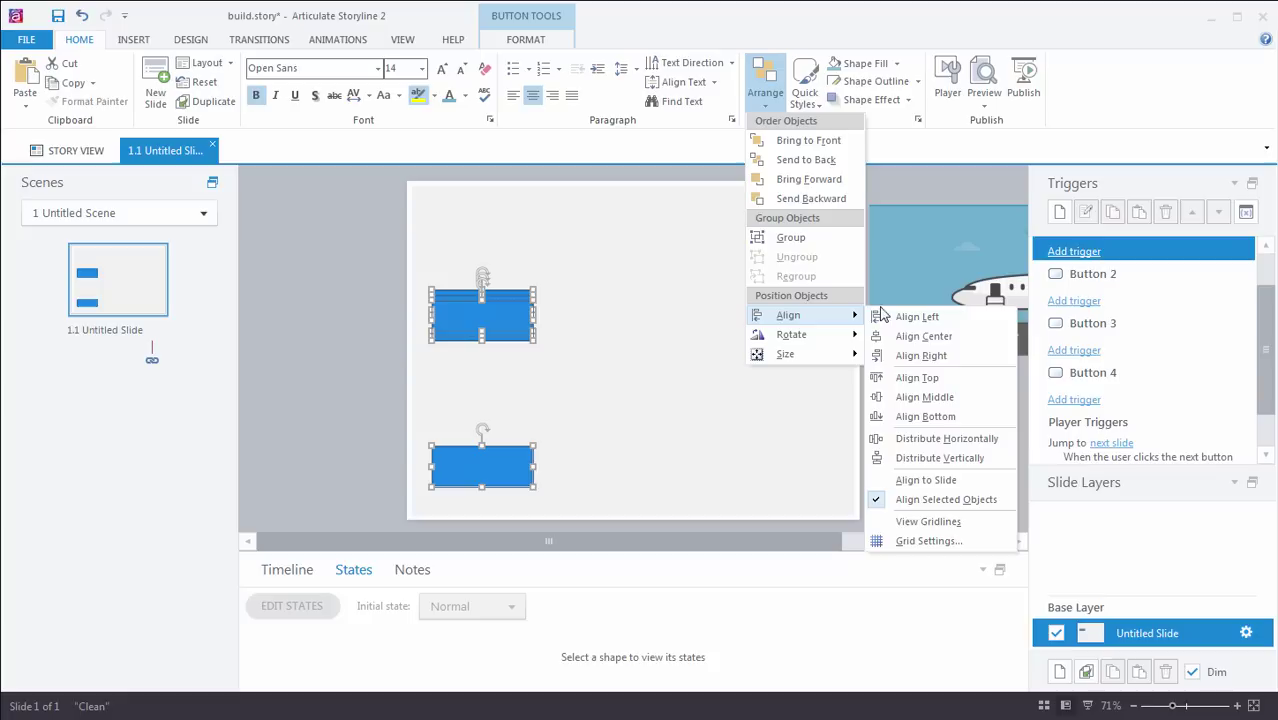
left_click(927, 458)
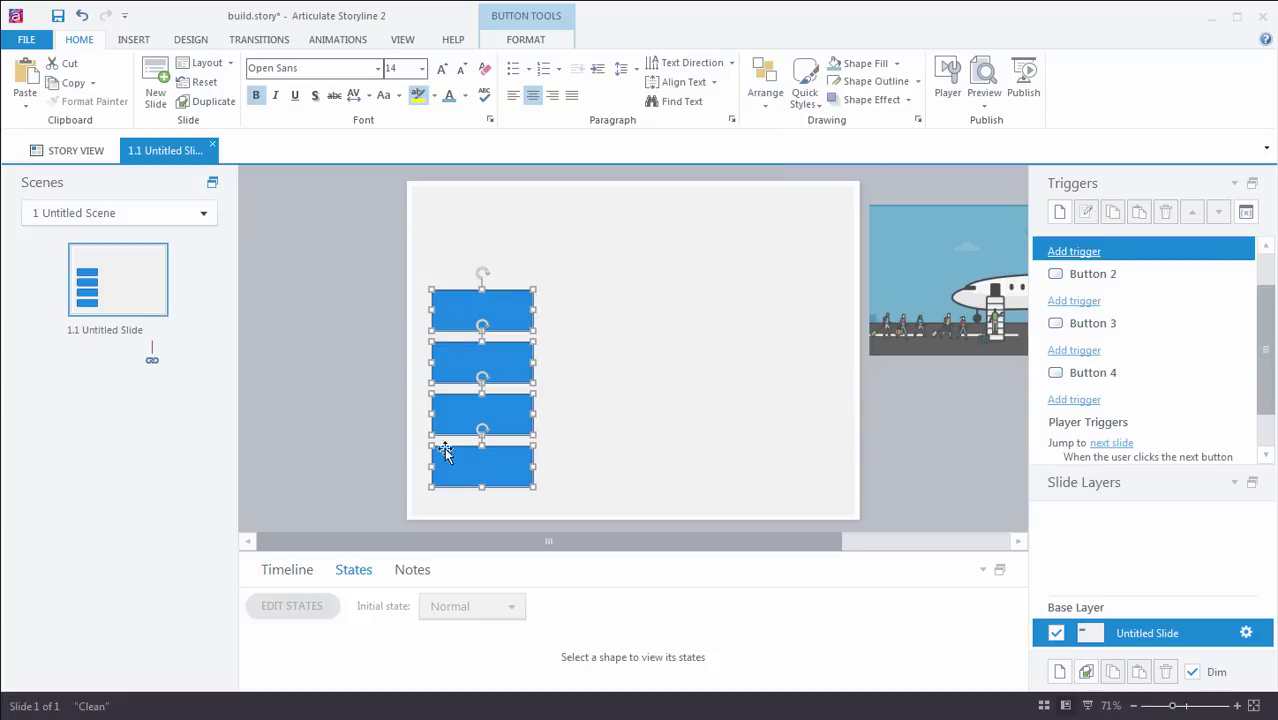
left_click(354, 345)
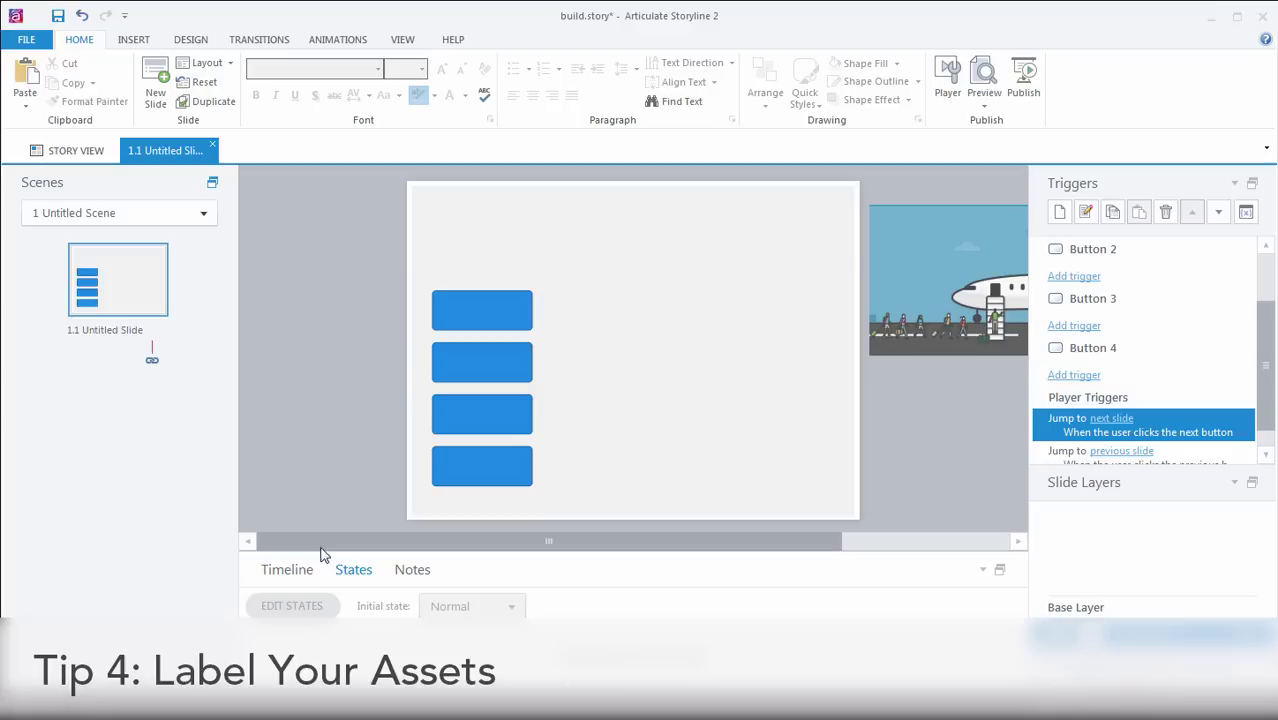
Step: Show the timeline with more room and label the four buttons 1, 2, 3 and 4 from top to bottom
left_click(298, 570)
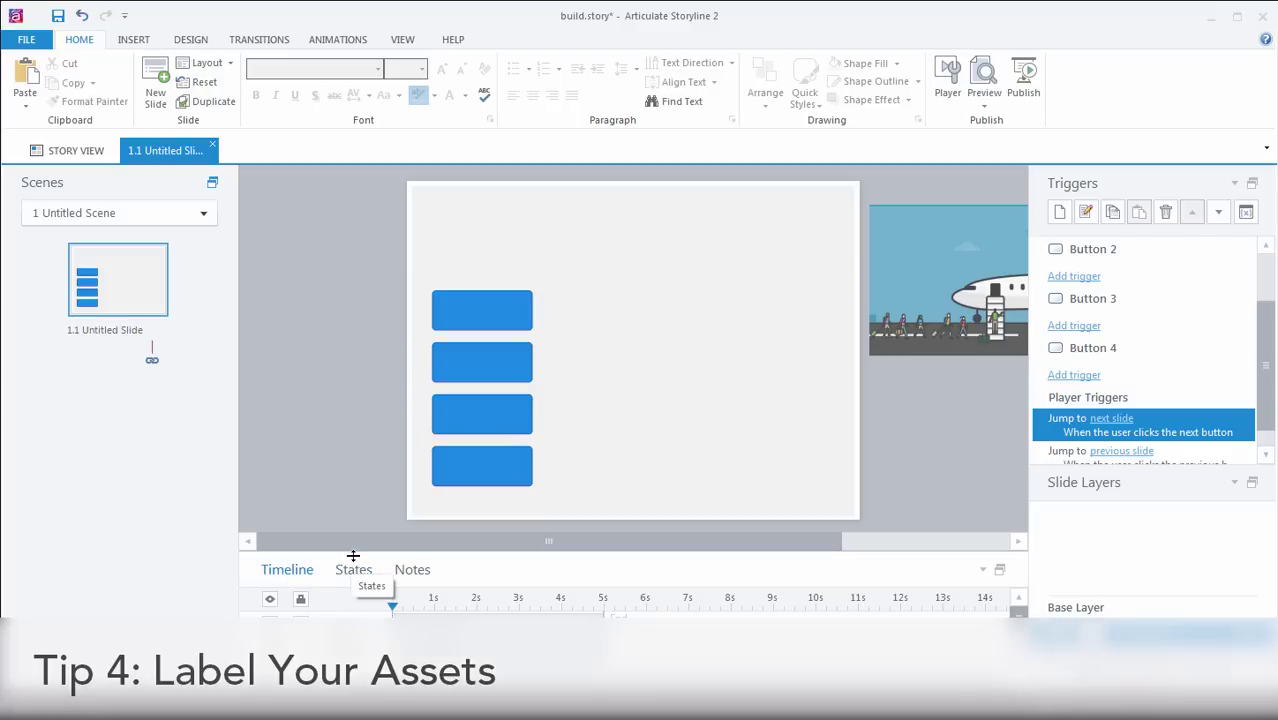
left_click_drag(349, 554, 352, 522)
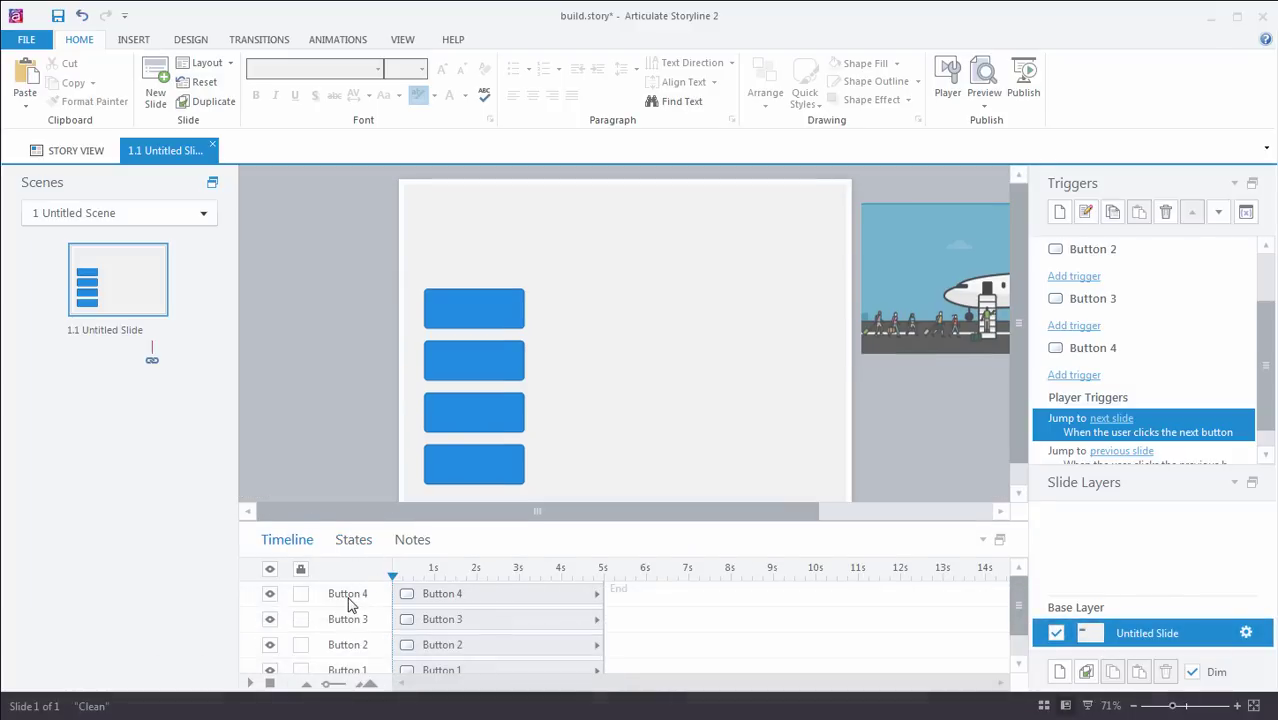
left_click(478, 316)
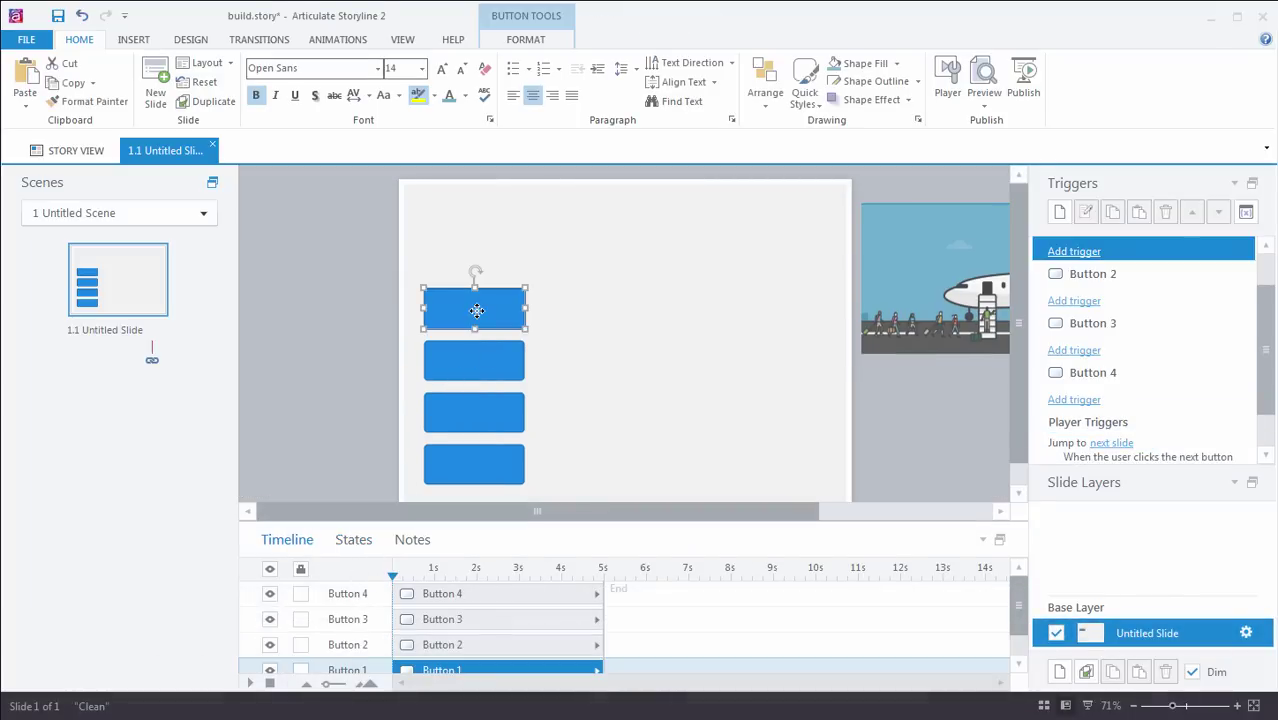
type("1")
left_click(499, 362)
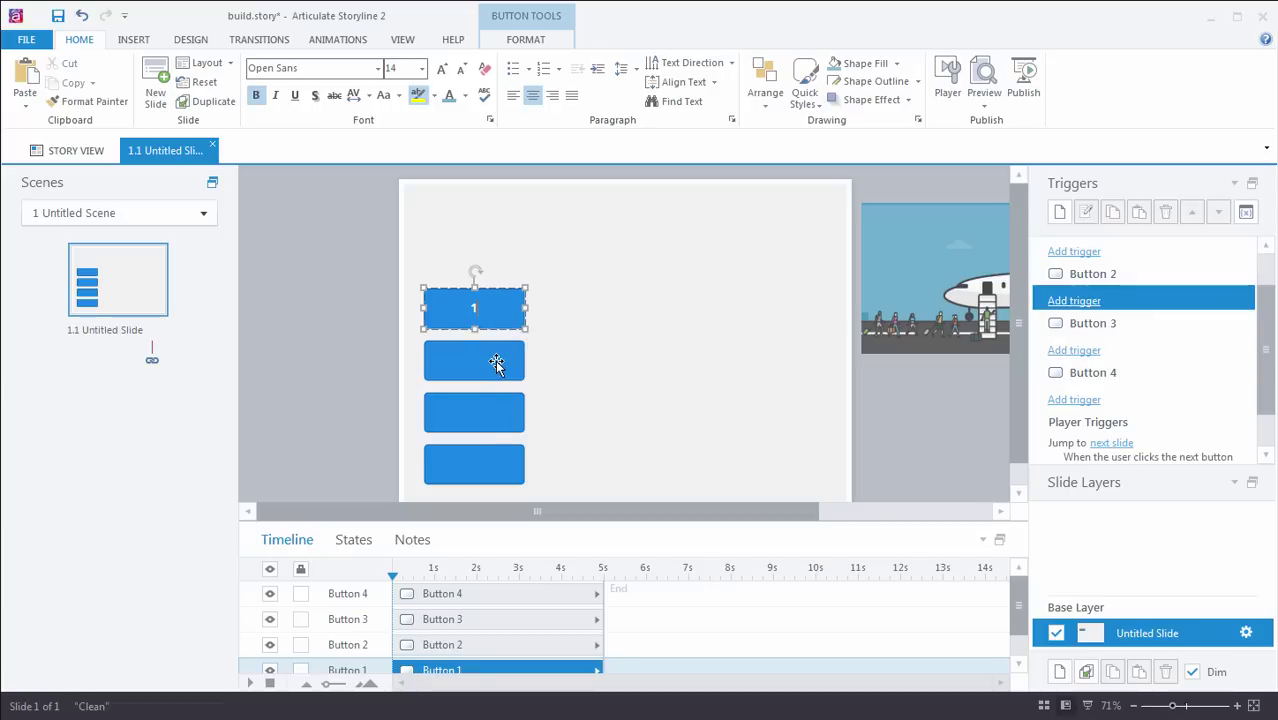
type("2")
left_click(490, 420)
type("3")
left_click(488, 461)
type("4")
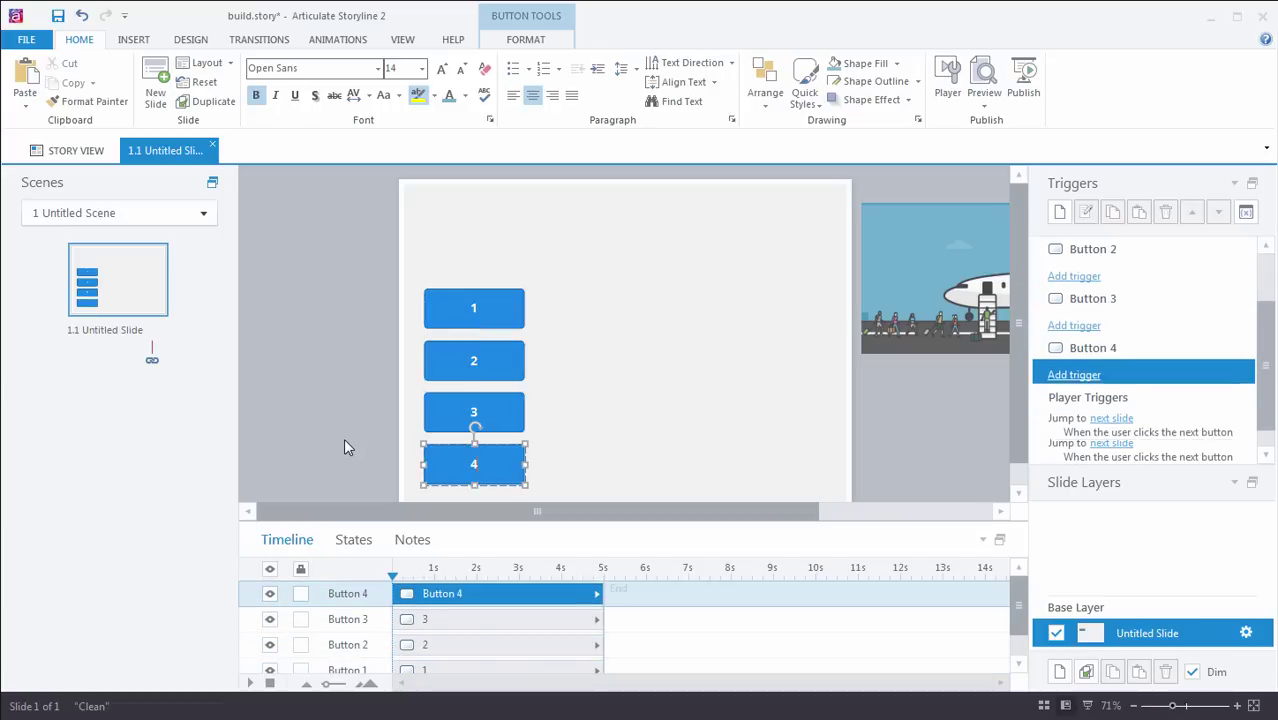
left_click(343, 438)
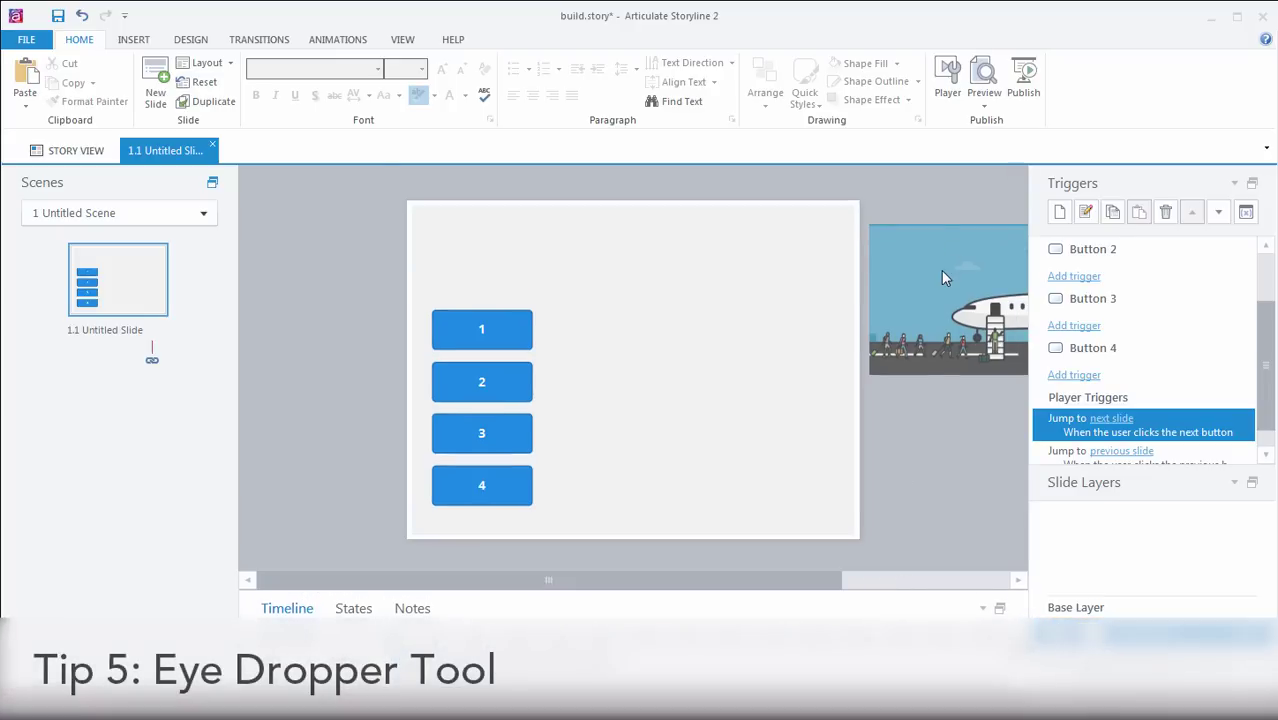
Step: Fill button 1 with the sky blue sampled by Eyedropper from the airplane picture and remove the button's outline
left_click_drag(843, 580, 1012, 450)
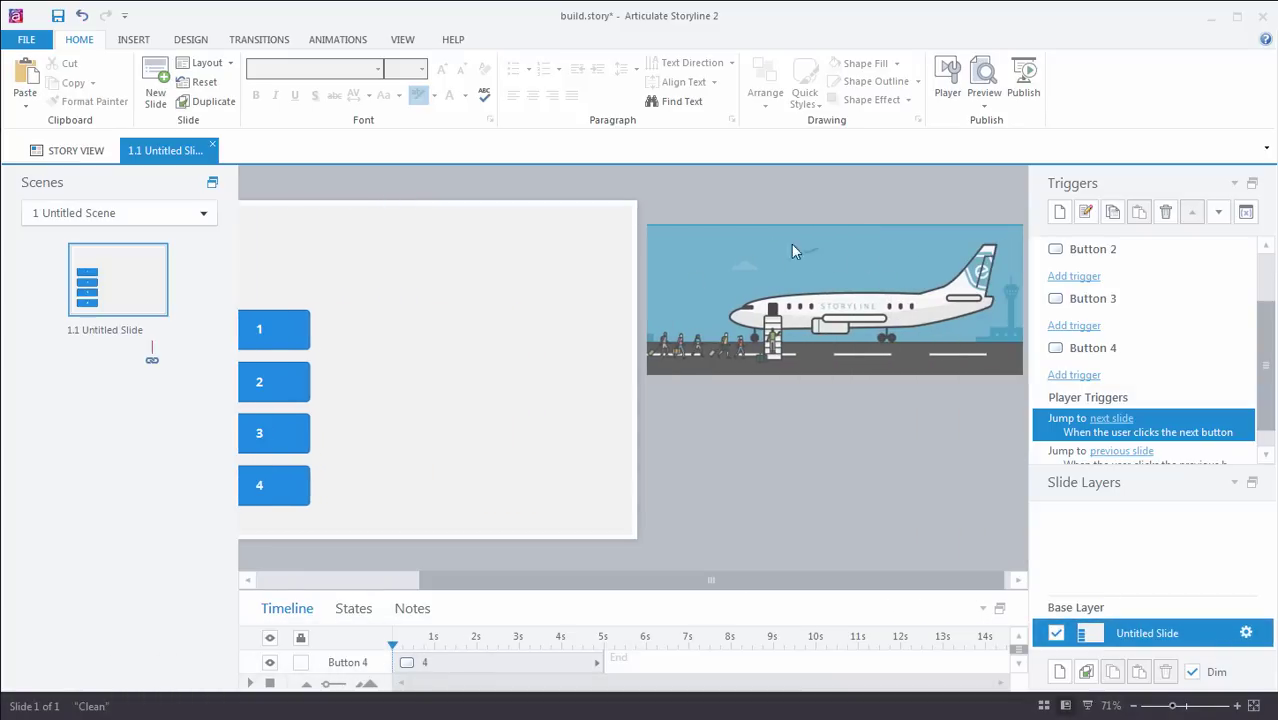
left_click_drag(706, 587, 584, 582)
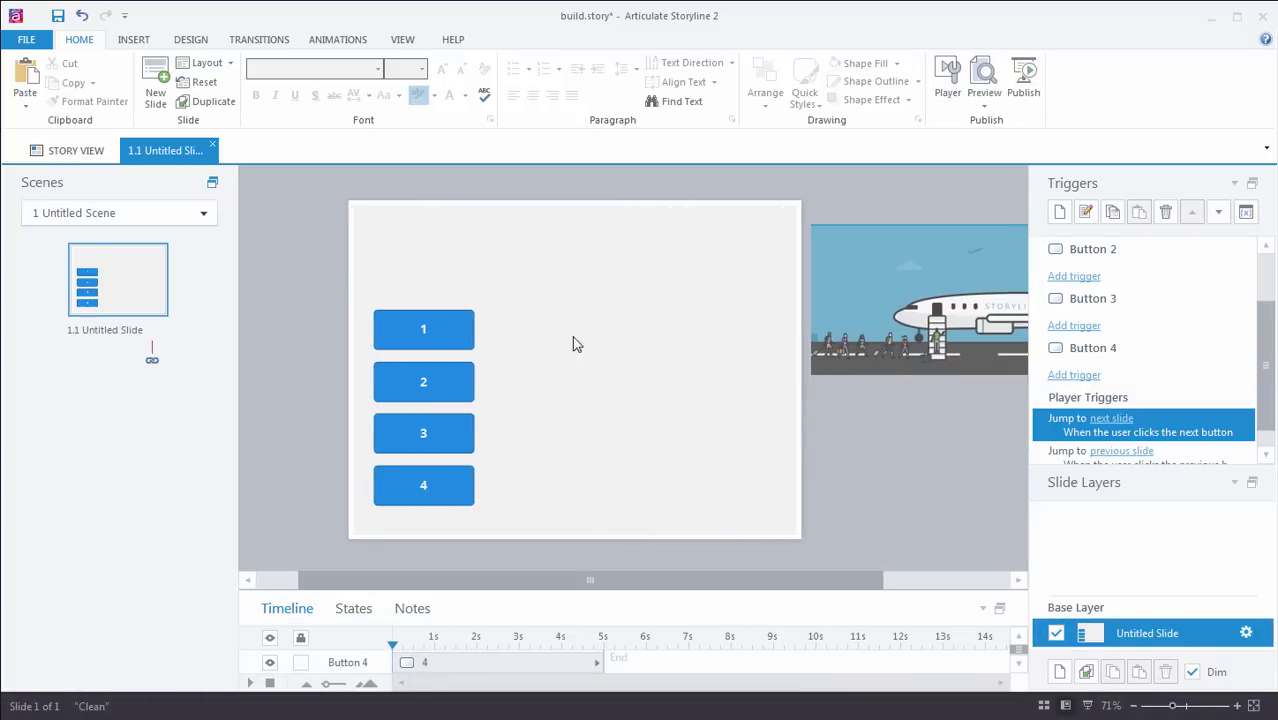
left_click(445, 312)
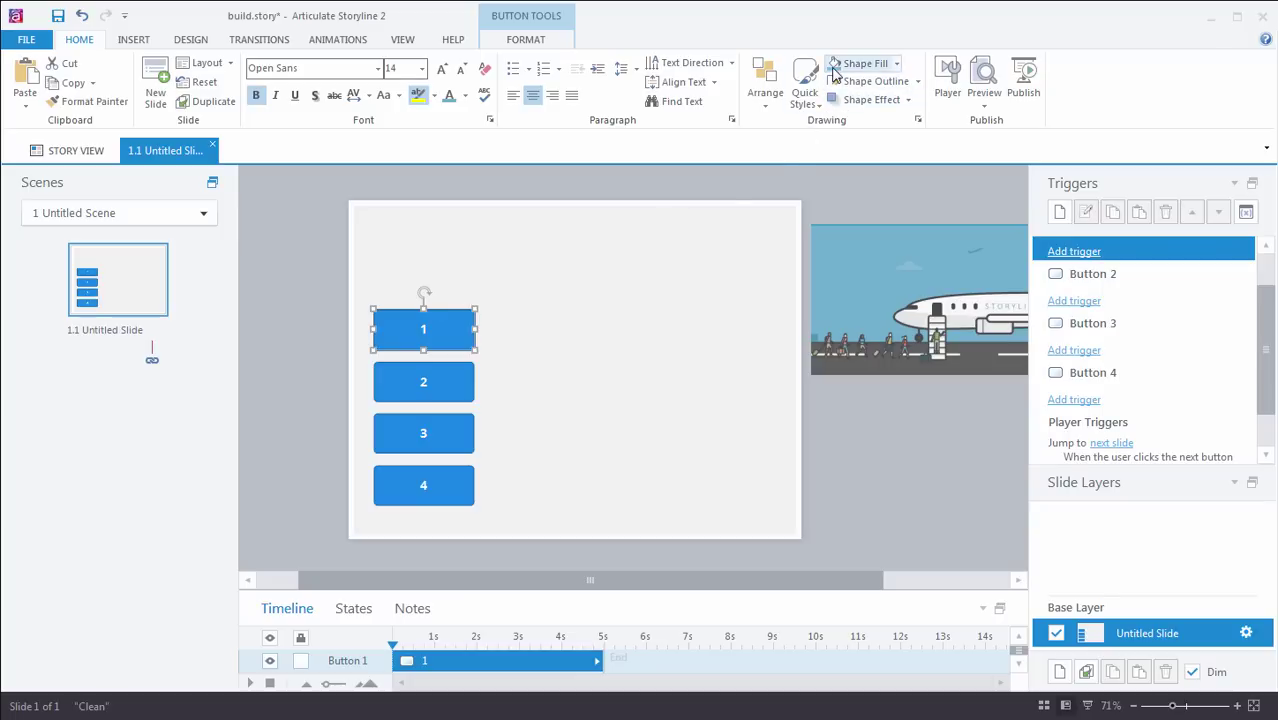
left_click(896, 64)
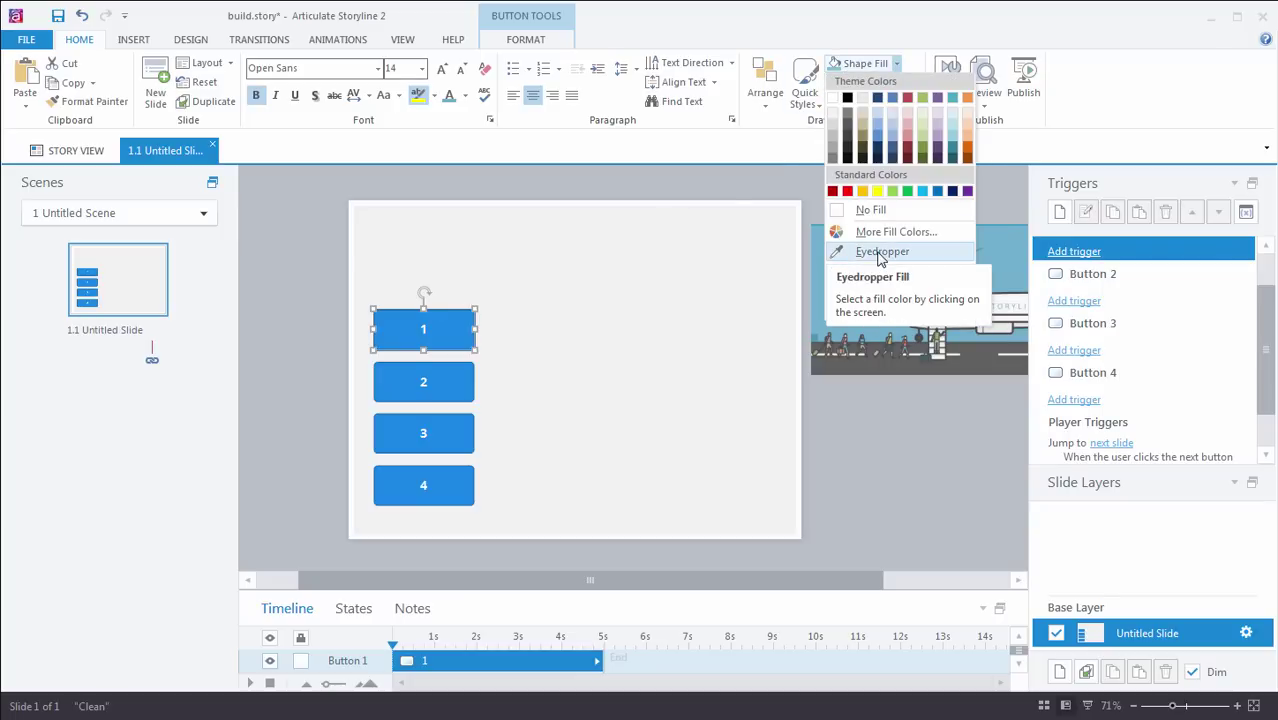
left_click(878, 259)
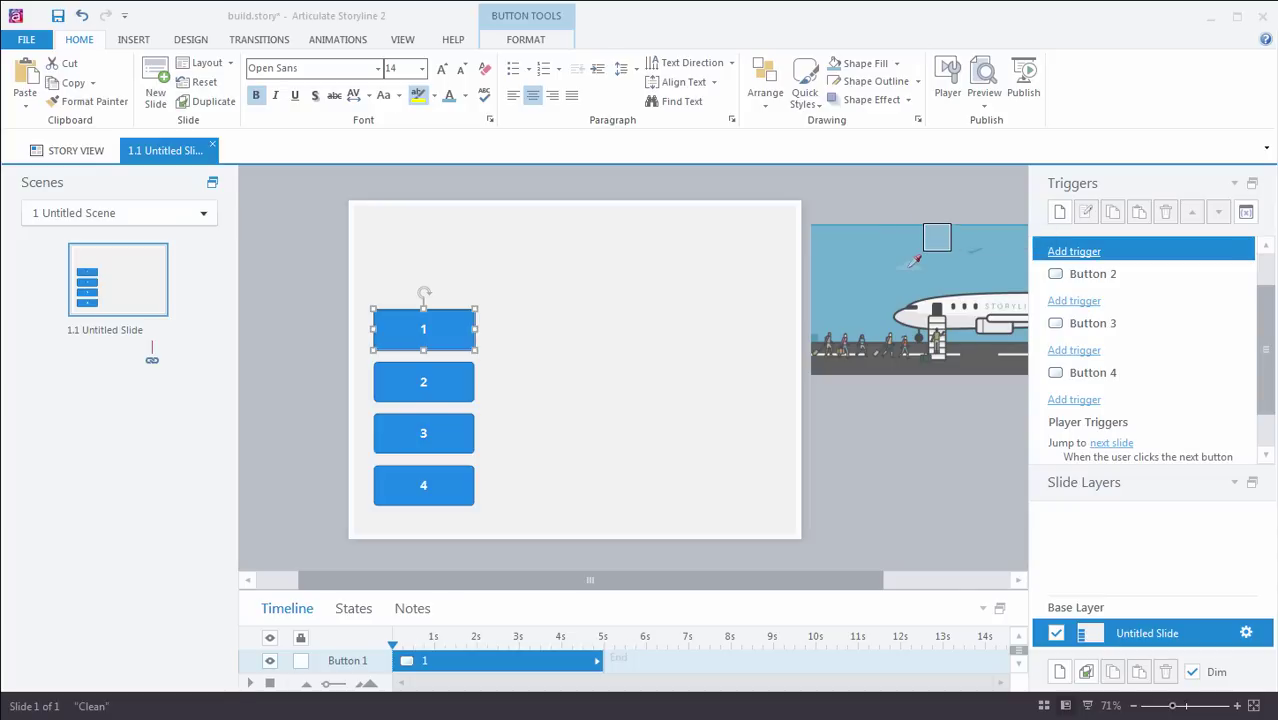
left_click(914, 261)
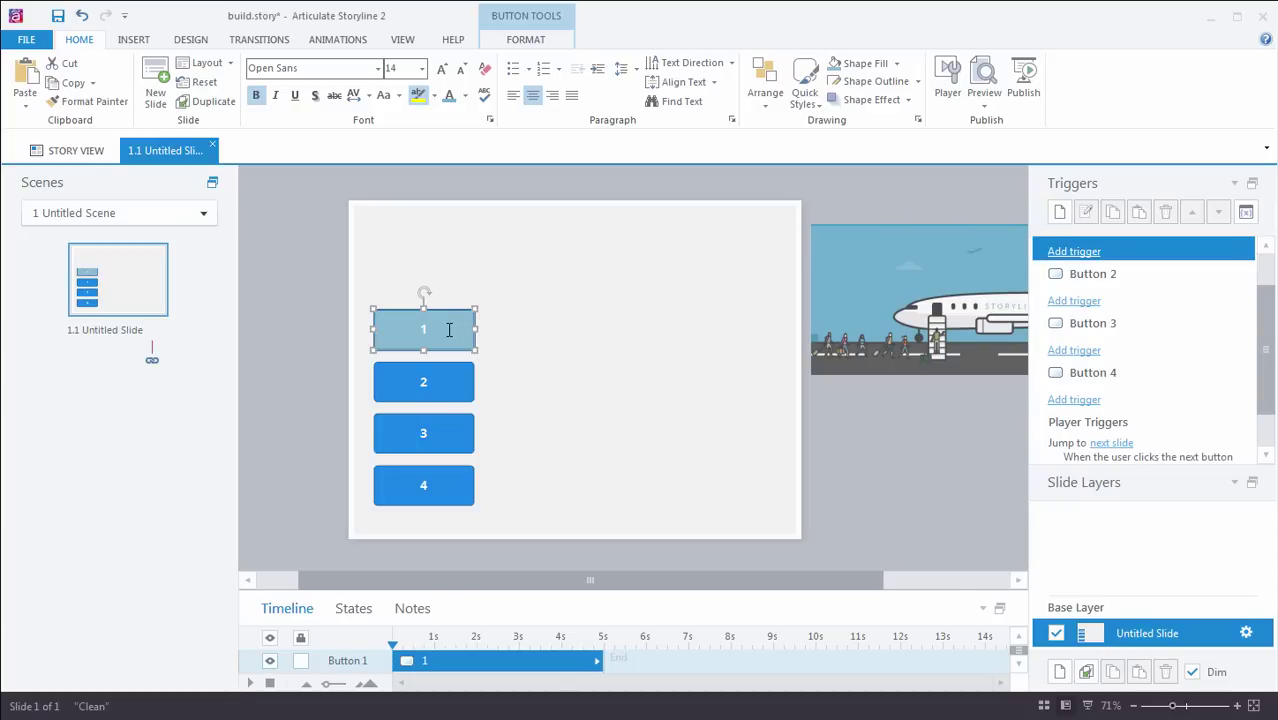
left_click(918, 82)
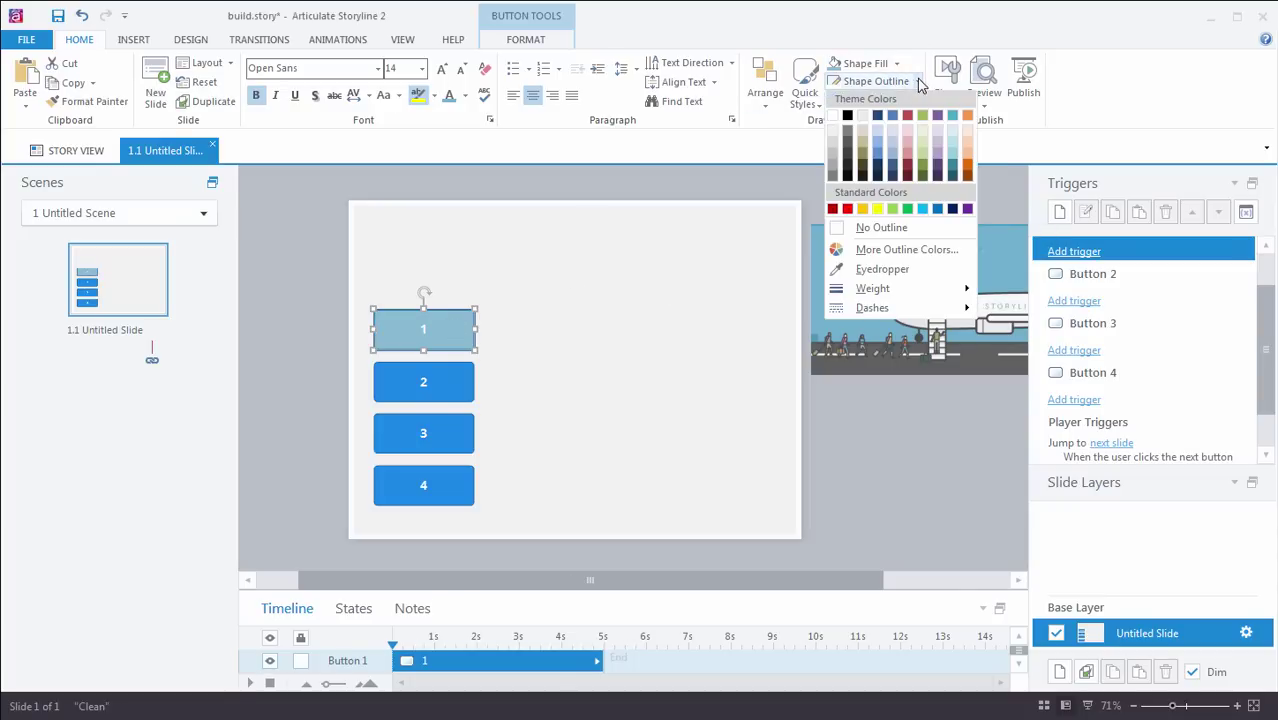
left_click(882, 228)
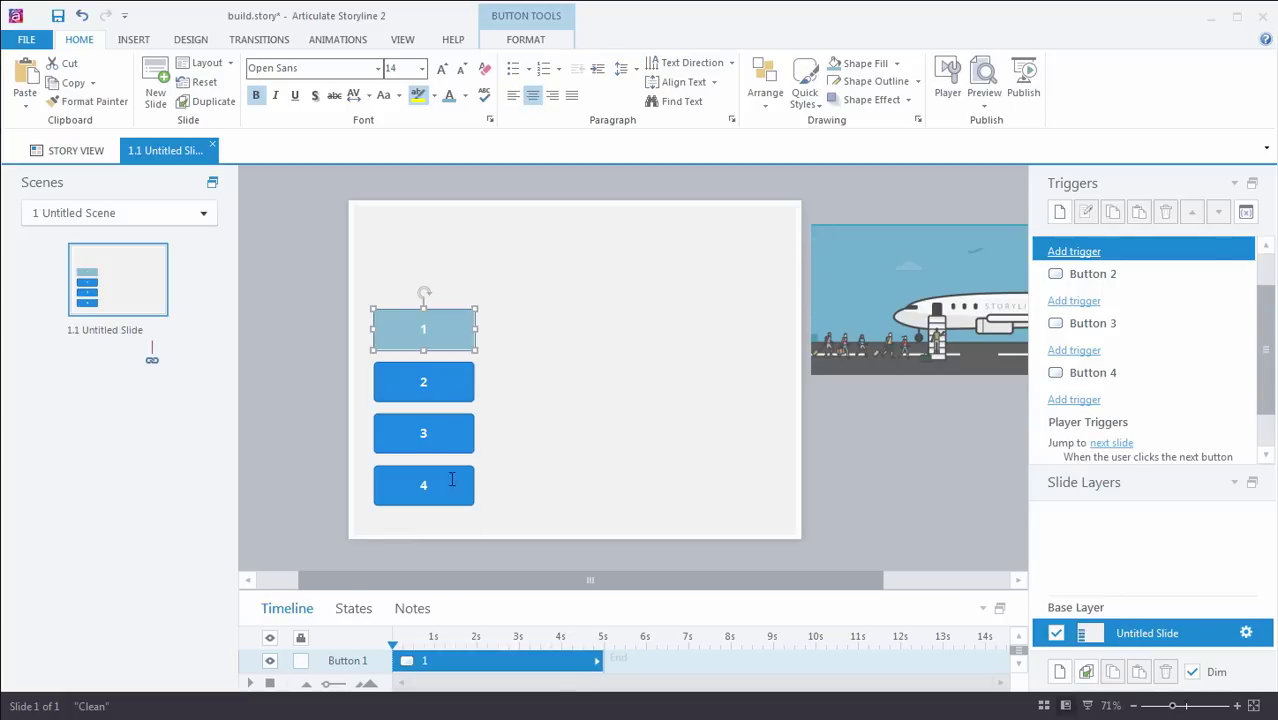
Step: Give button 1's Hover state a 3 px outline, finish editing its states and deselect the button
left_click(354, 609)
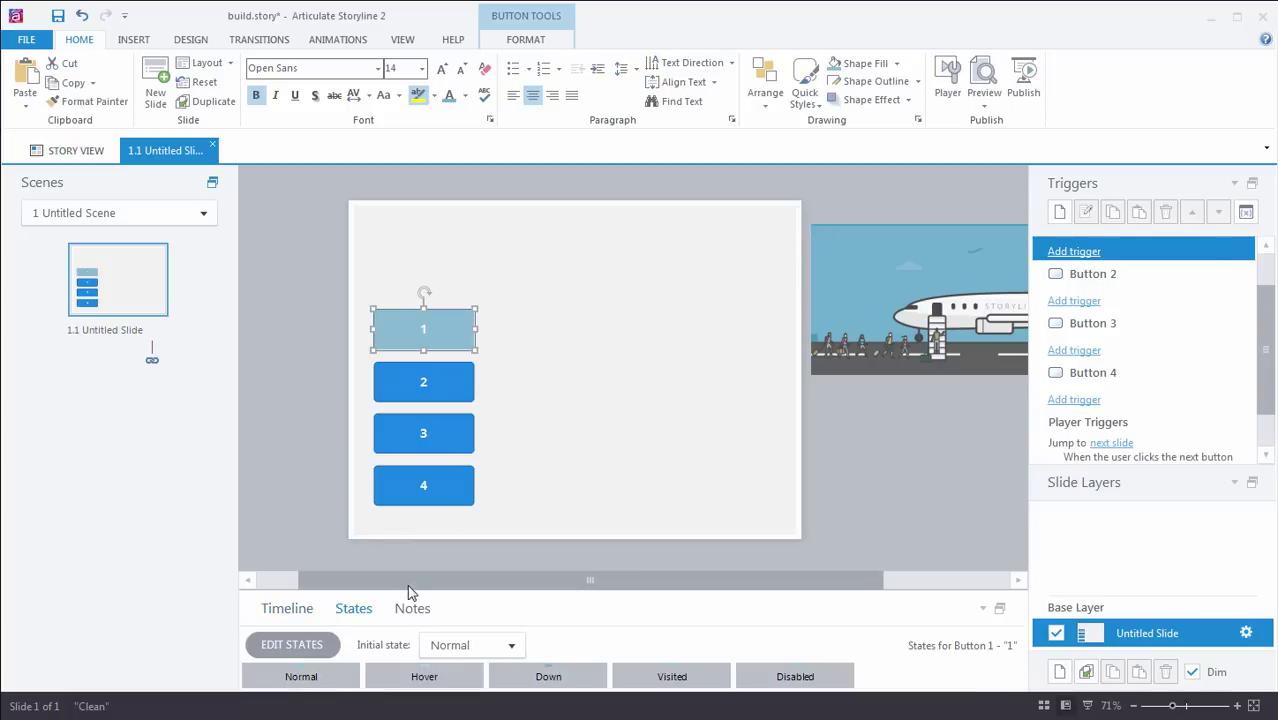
left_click_drag(409, 592, 410, 514)
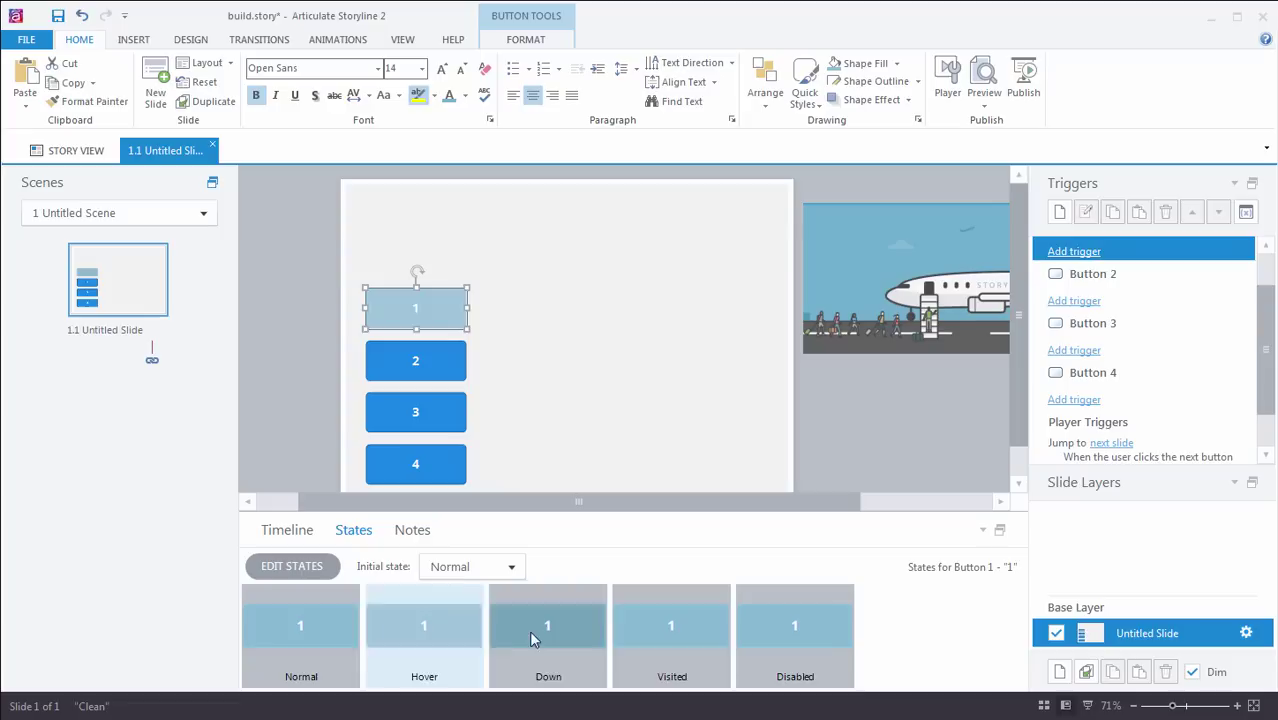
left_click(291, 566)
left_click(431, 621)
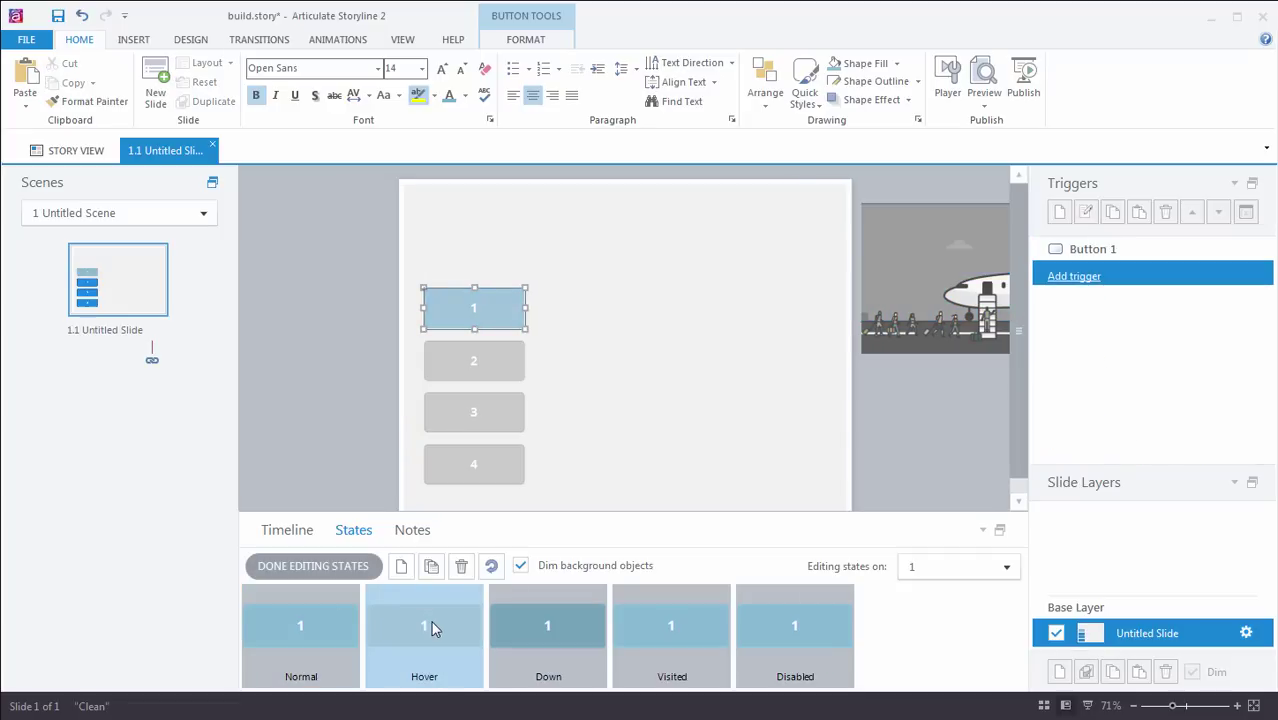
left_click(918, 82)
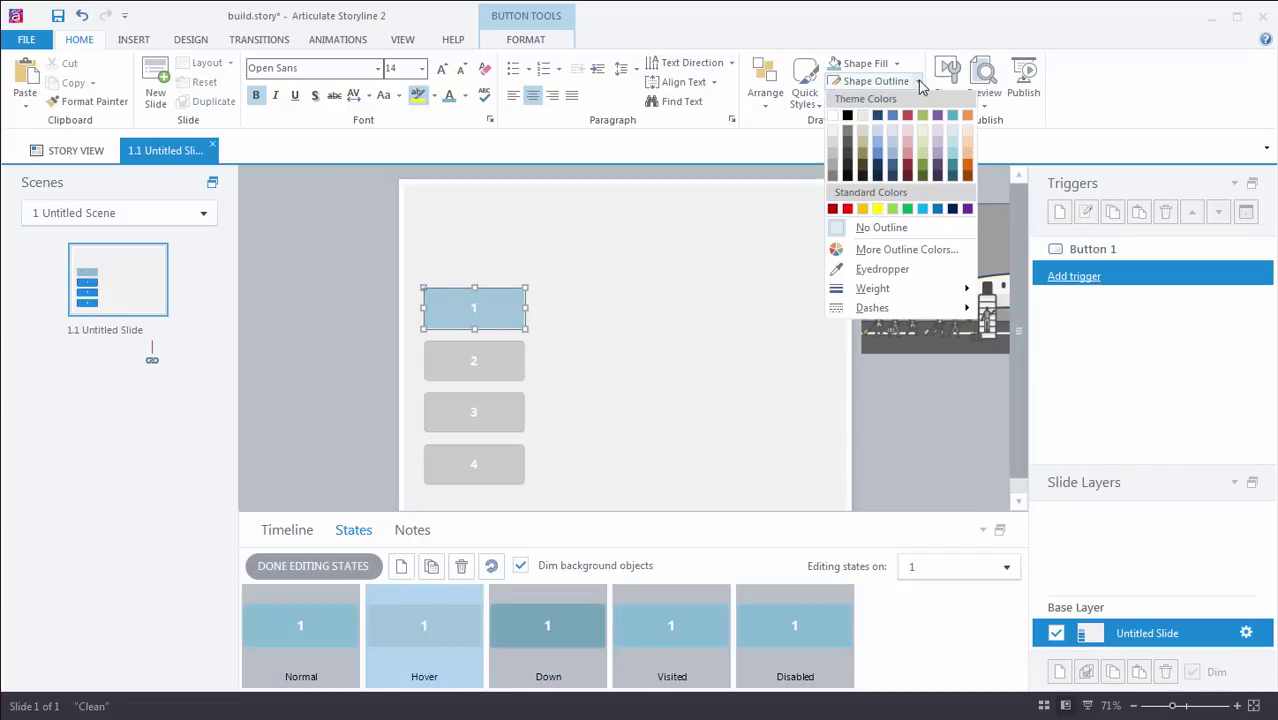
mouse_move(905, 289)
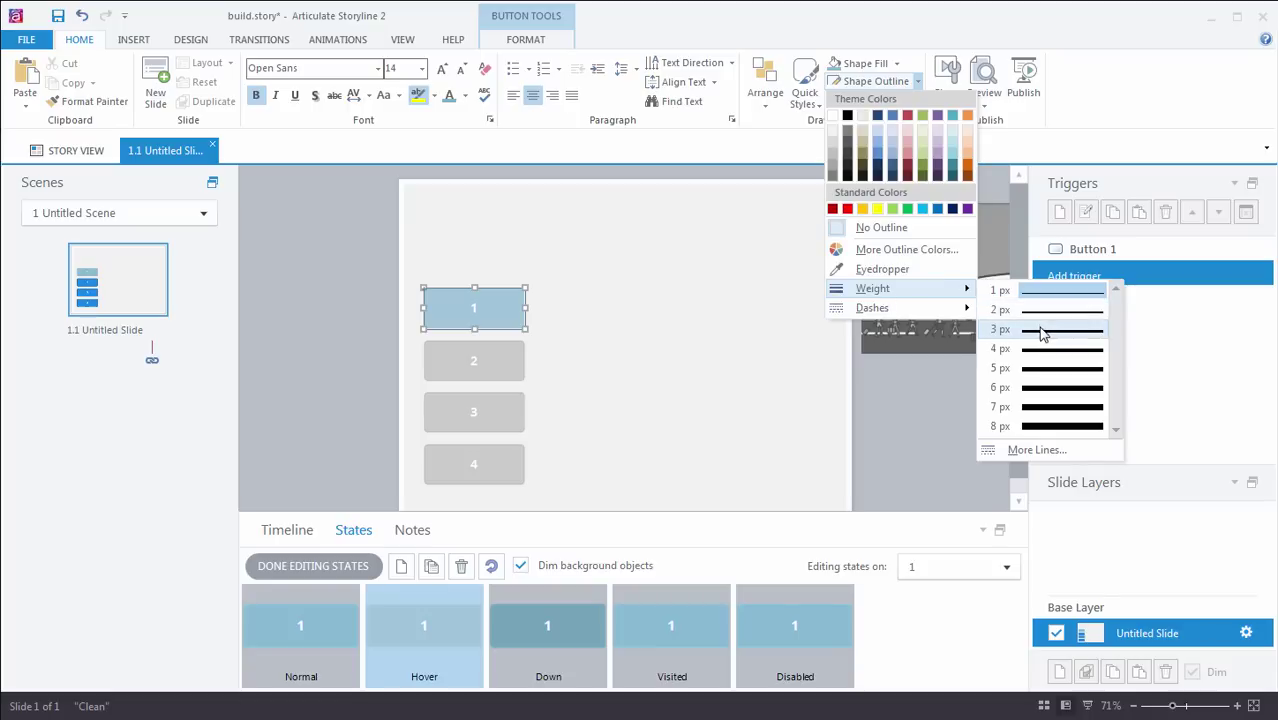
left_click(1041, 331)
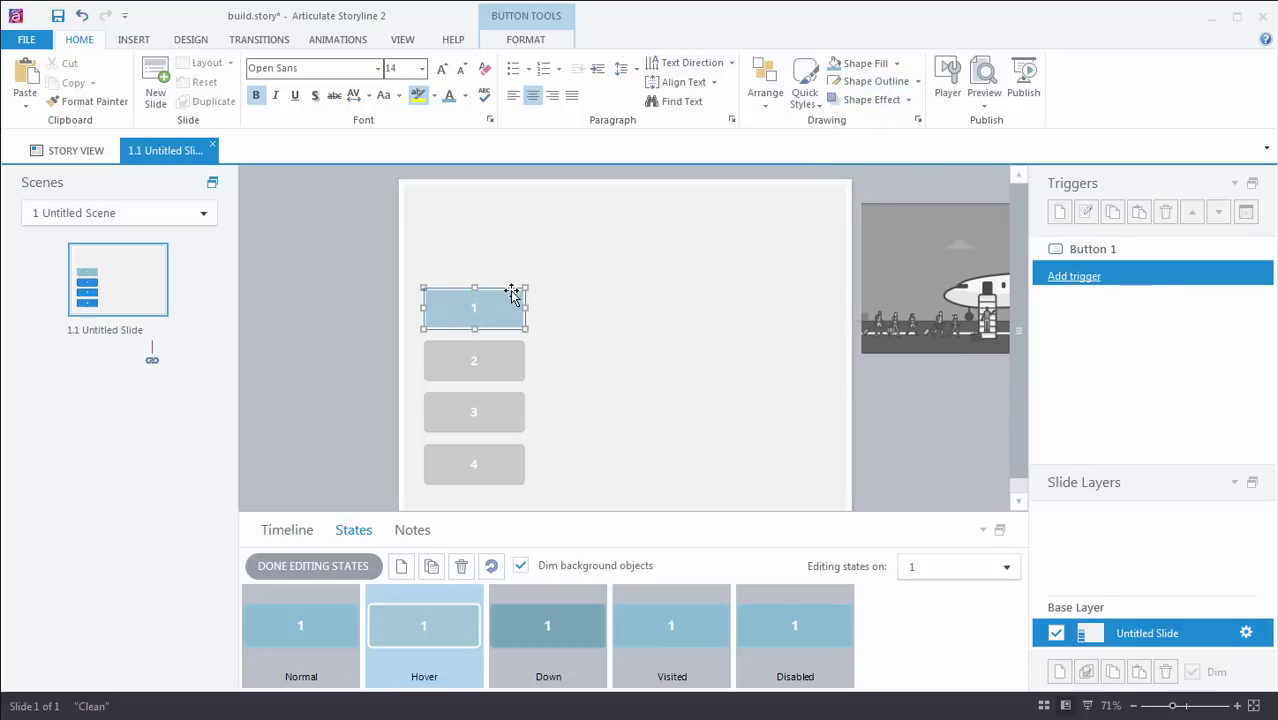
left_click(335, 567)
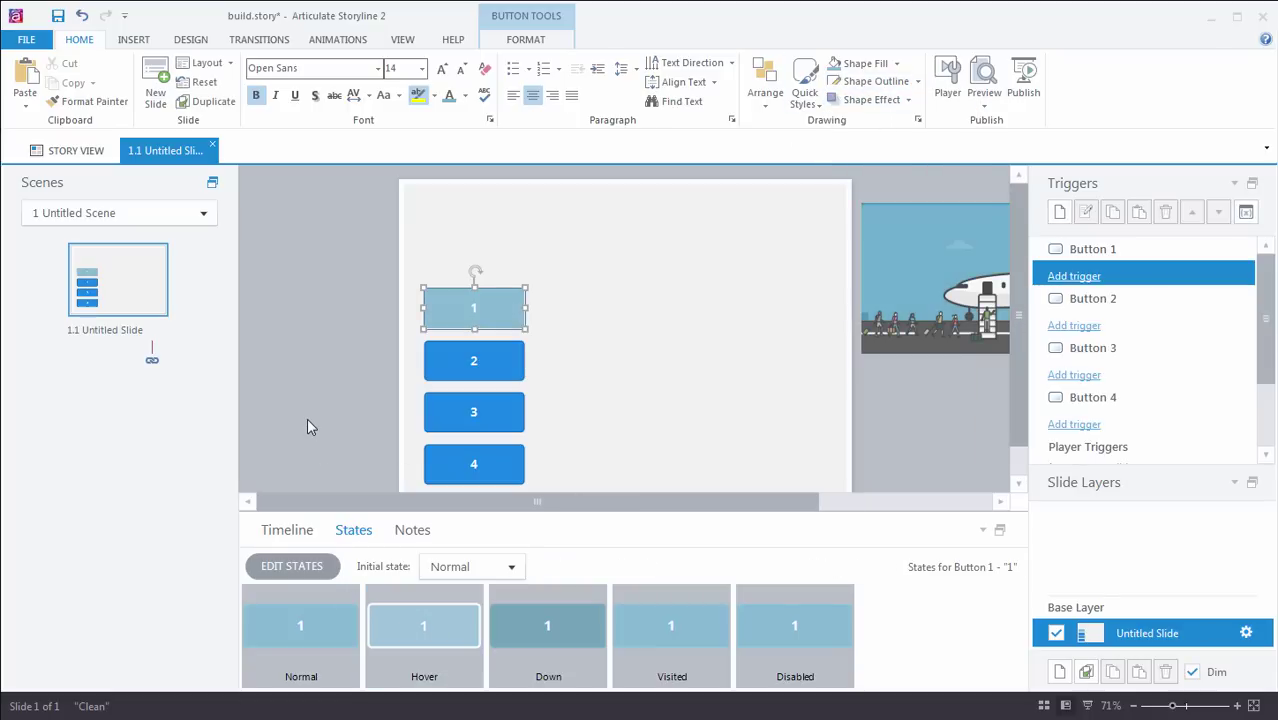
left_click(307, 427)
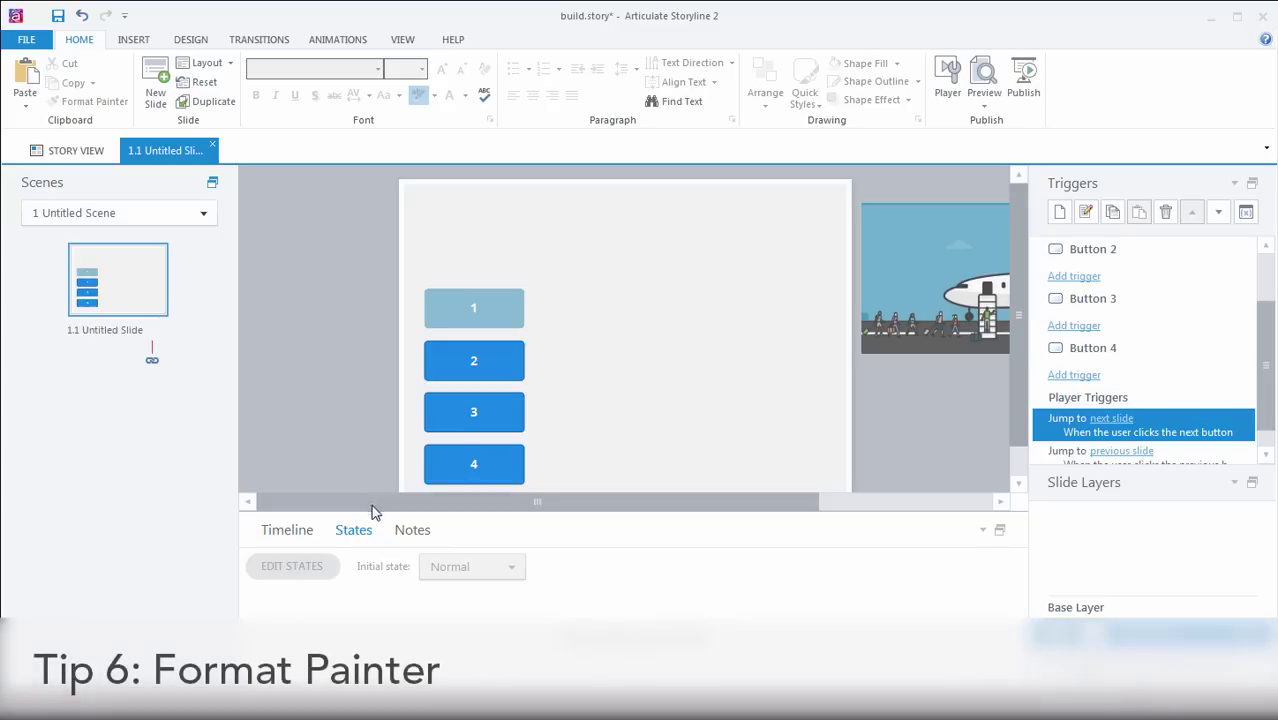
Step: Copy button 1's formatting onto buttons 2, 3 and 4 with the Format Painter and deselect them
left_click_drag(371, 510, 371, 568)
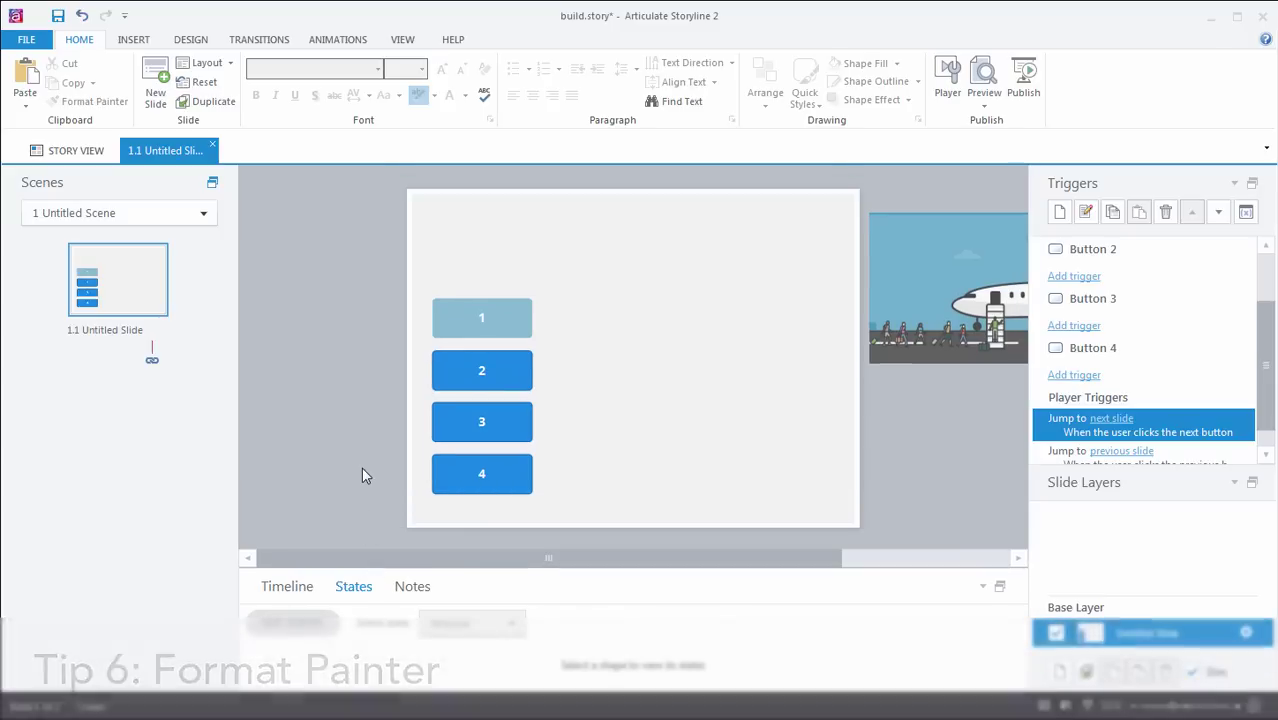
left_click(500, 303)
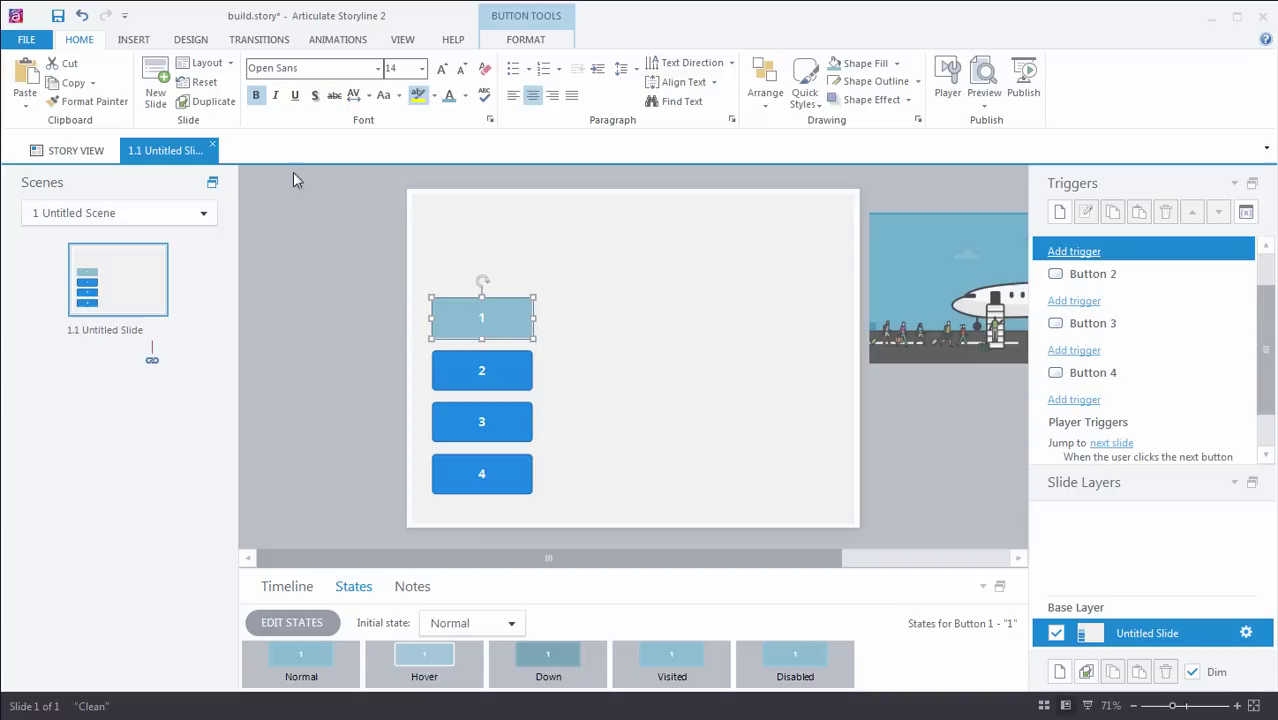
left_click(90, 108)
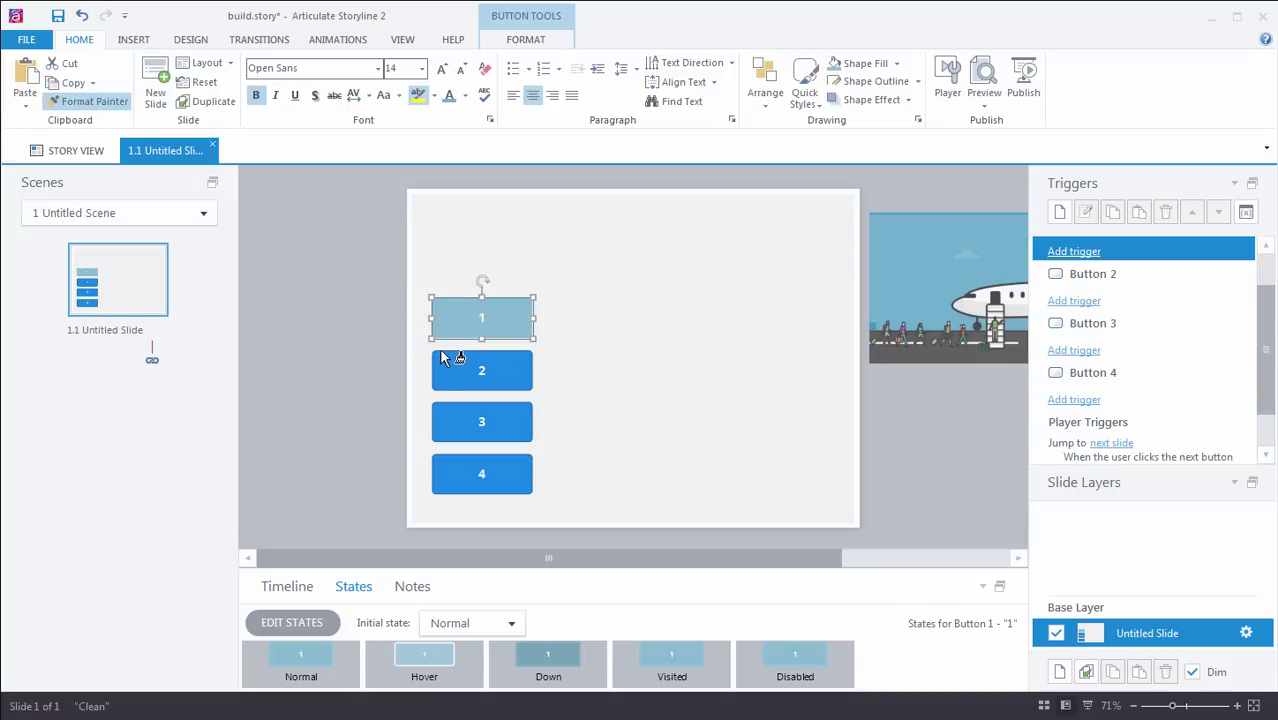
left_click(516, 364)
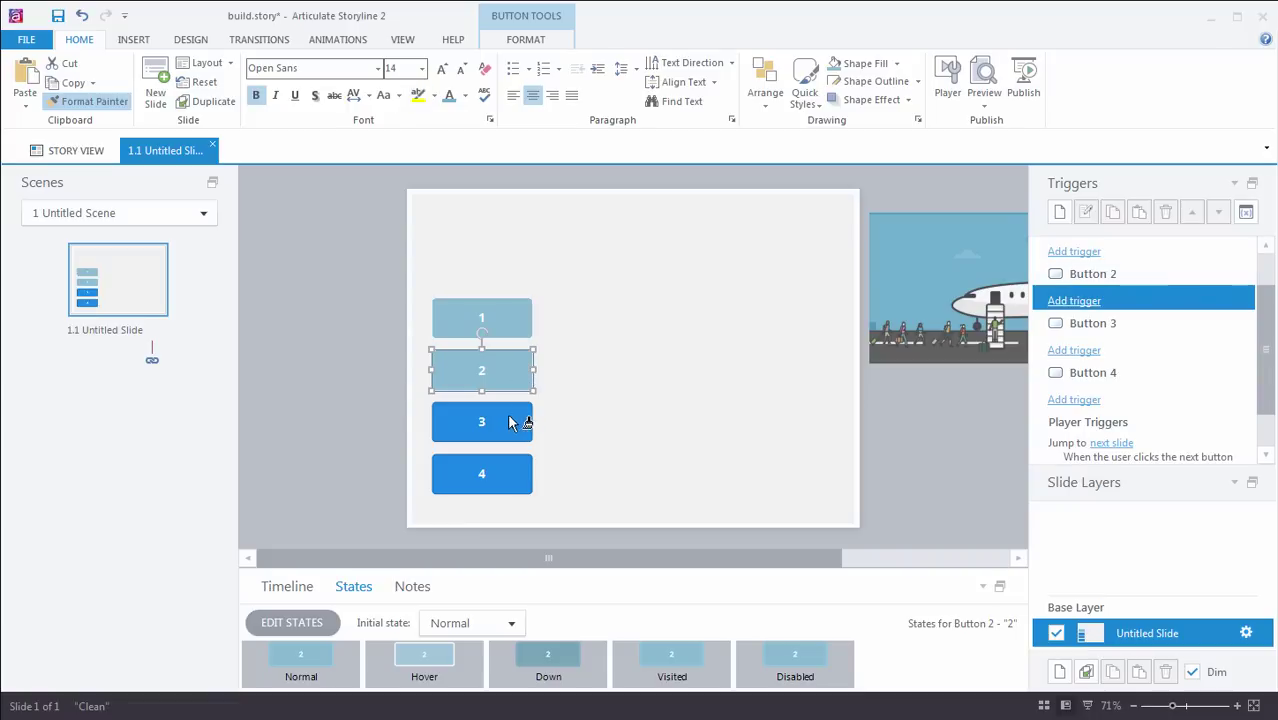
left_click(516, 424)
left_click(516, 483)
left_click(308, 414)
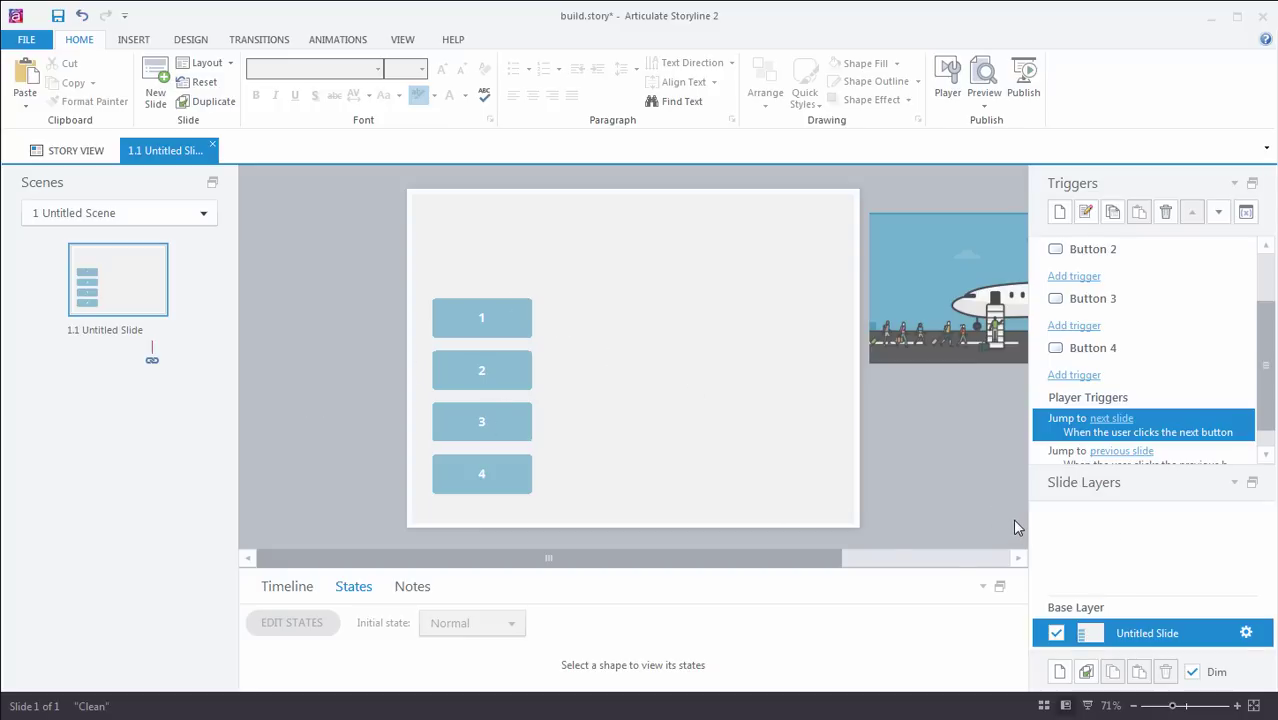
Step: Add four new layers to the slide
left_click(1060, 672)
left_click(1060, 672)
left_click(1060, 672)
left_click(1060, 672)
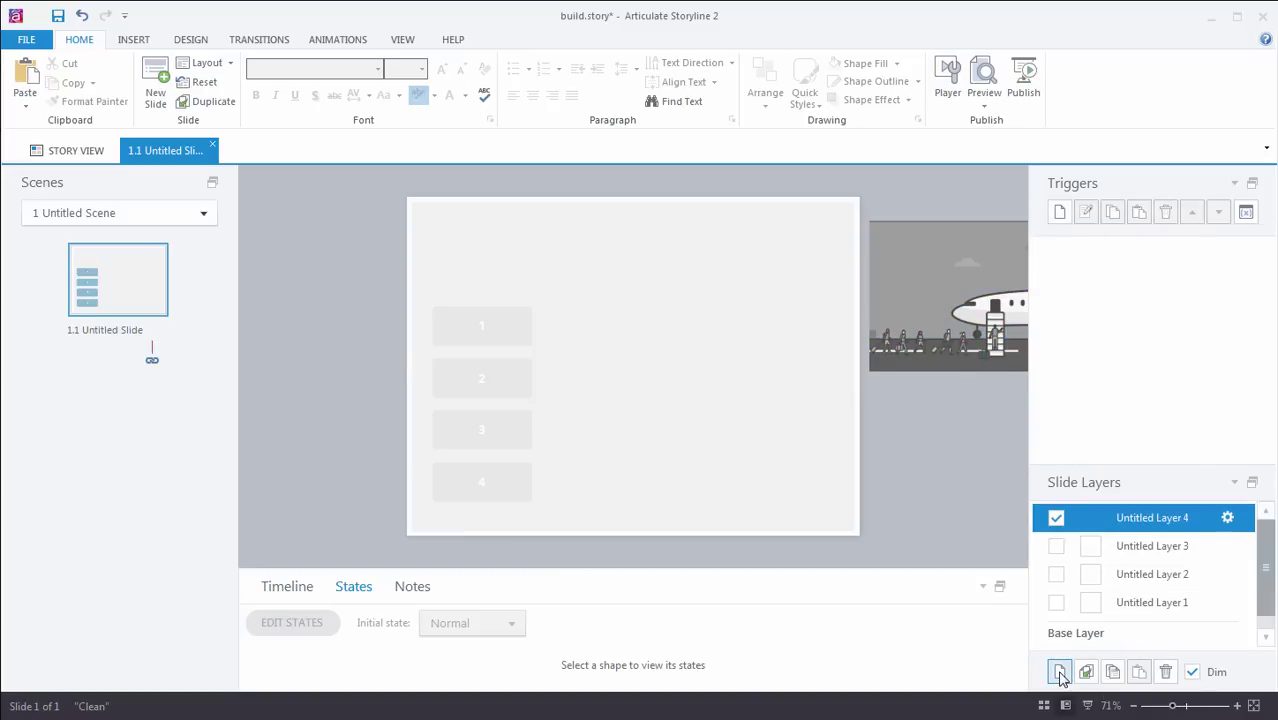
Step: Rename the four slide layers 1, 2, 3 and 4 from top to bottom
double_click(1163, 518)
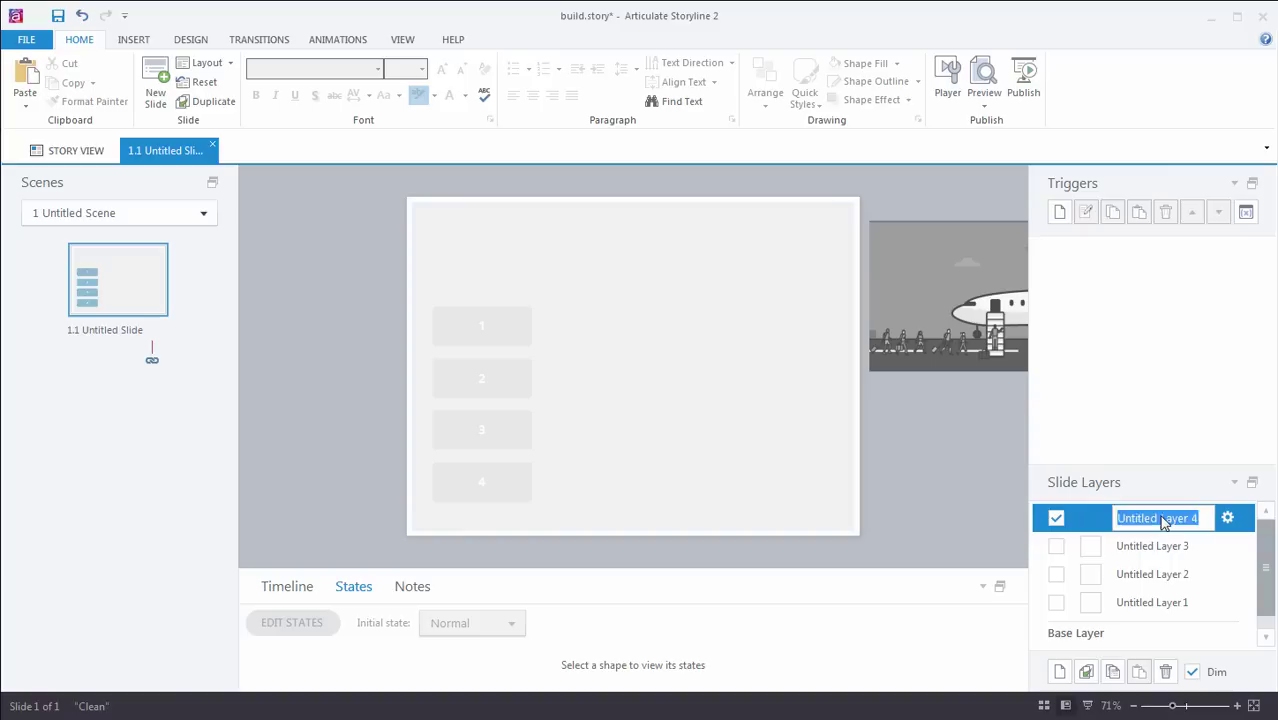
type("1")
double_click(1135, 545)
type("2")
left_click(1140, 578)
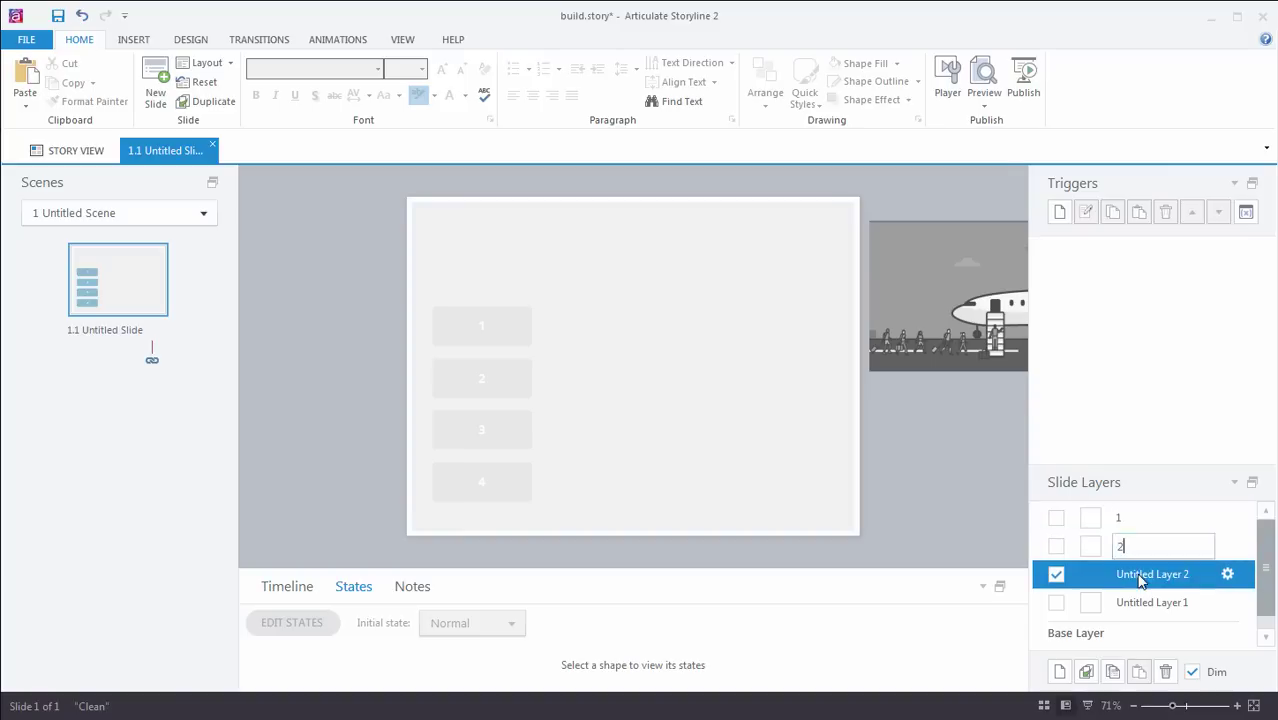
double_click(1140, 576)
type("3")
double_click(1135, 603)
type("4")
Step: Insert the Stocksy vegetable-basket picture whose file name ends in Medium_70704 on layer 1
left_click(1150, 526)
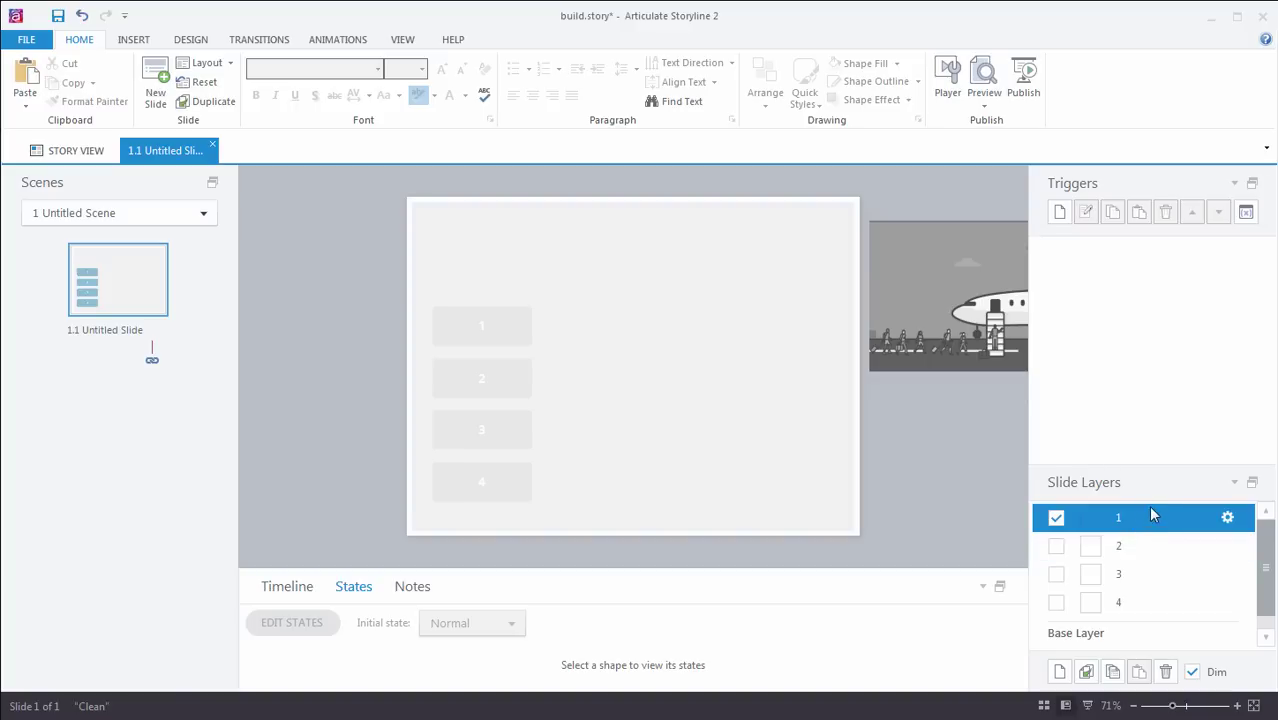
left_click(130, 41)
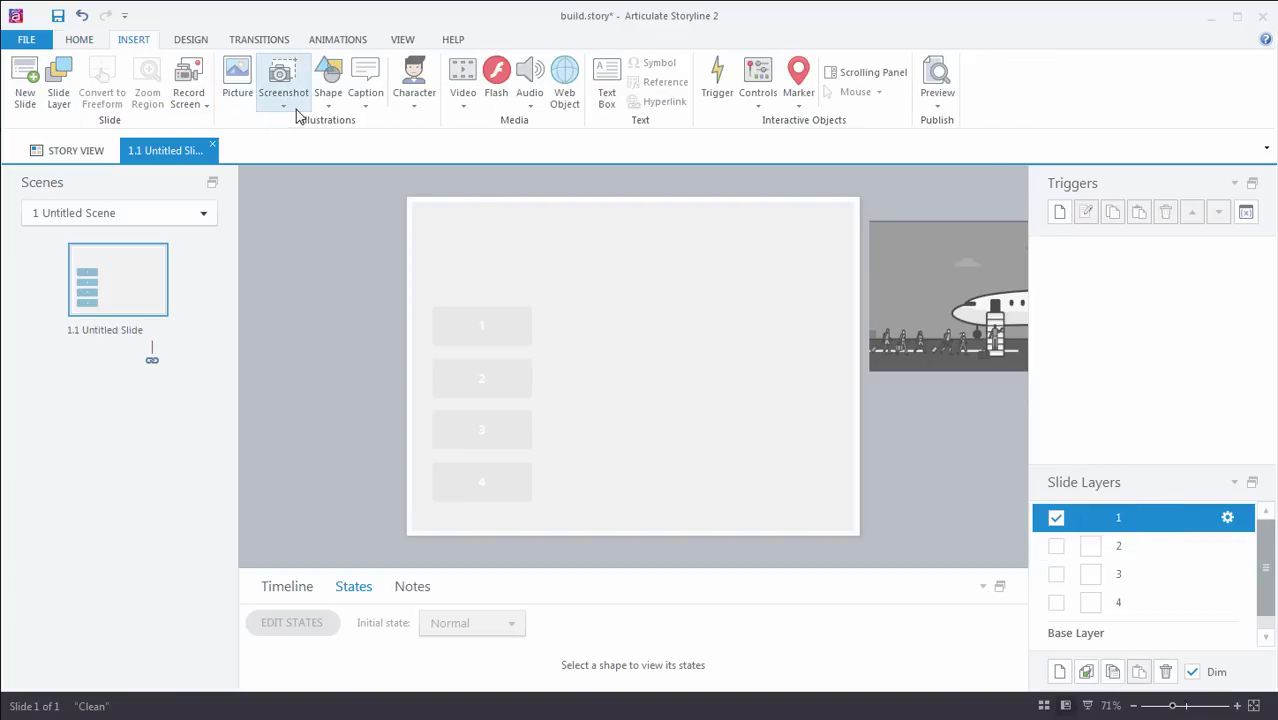
left_click(237, 80)
left_click(560, 160)
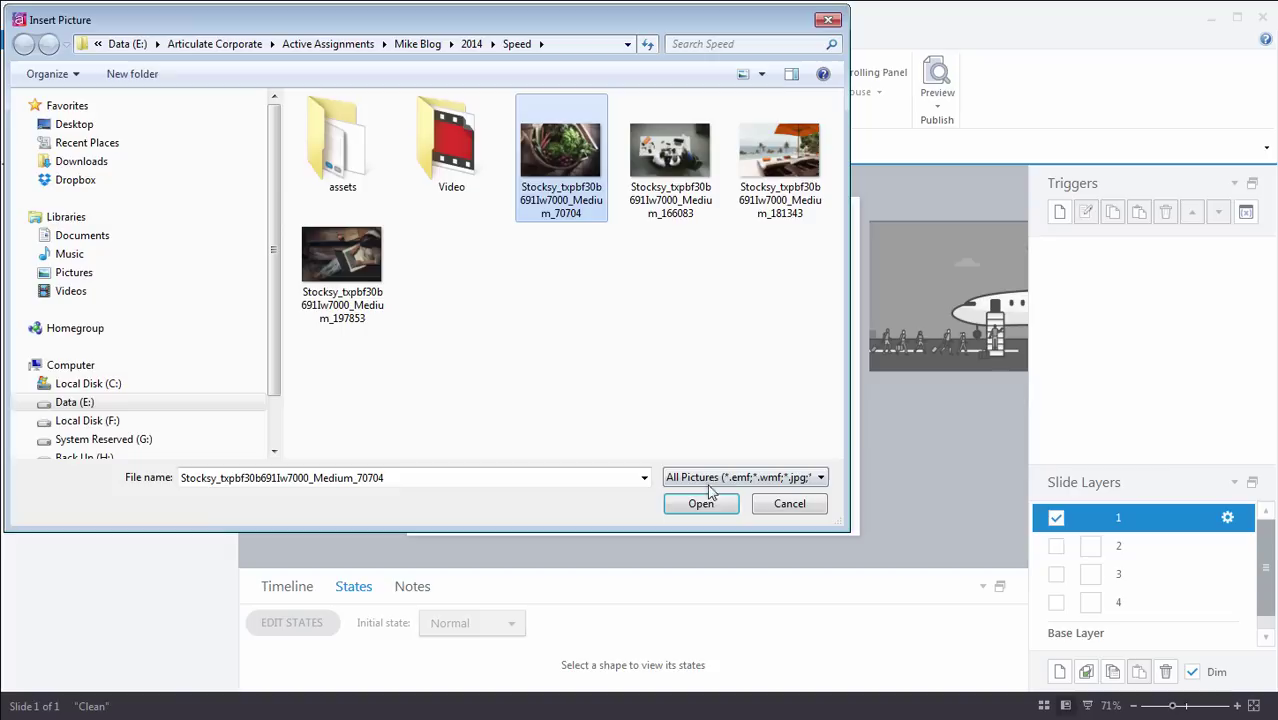
left_click(705, 503)
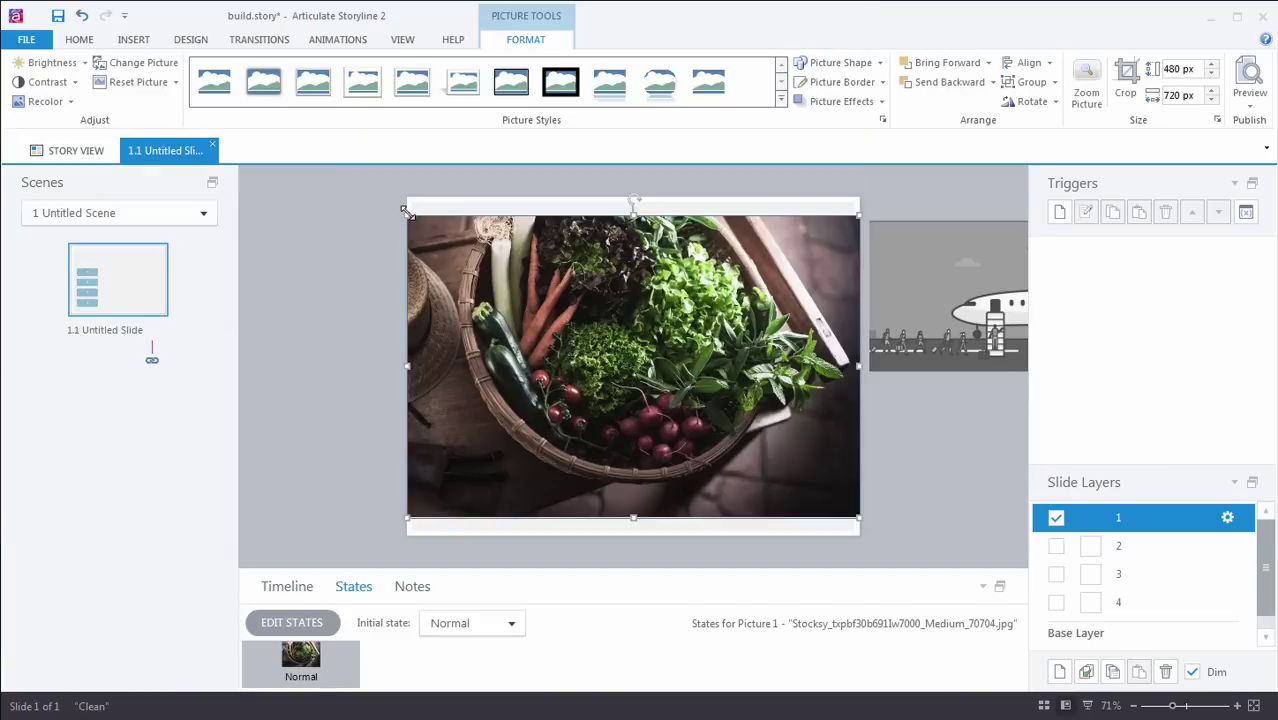
Step: Resize the vegetable picture to about 456 by 304 px and place it beside the four buttons, matching their combined height
left_click_drag(407, 214, 620, 358)
left_click_drag(728, 435, 592, 347)
left_click_drag(810, 471, 845, 503)
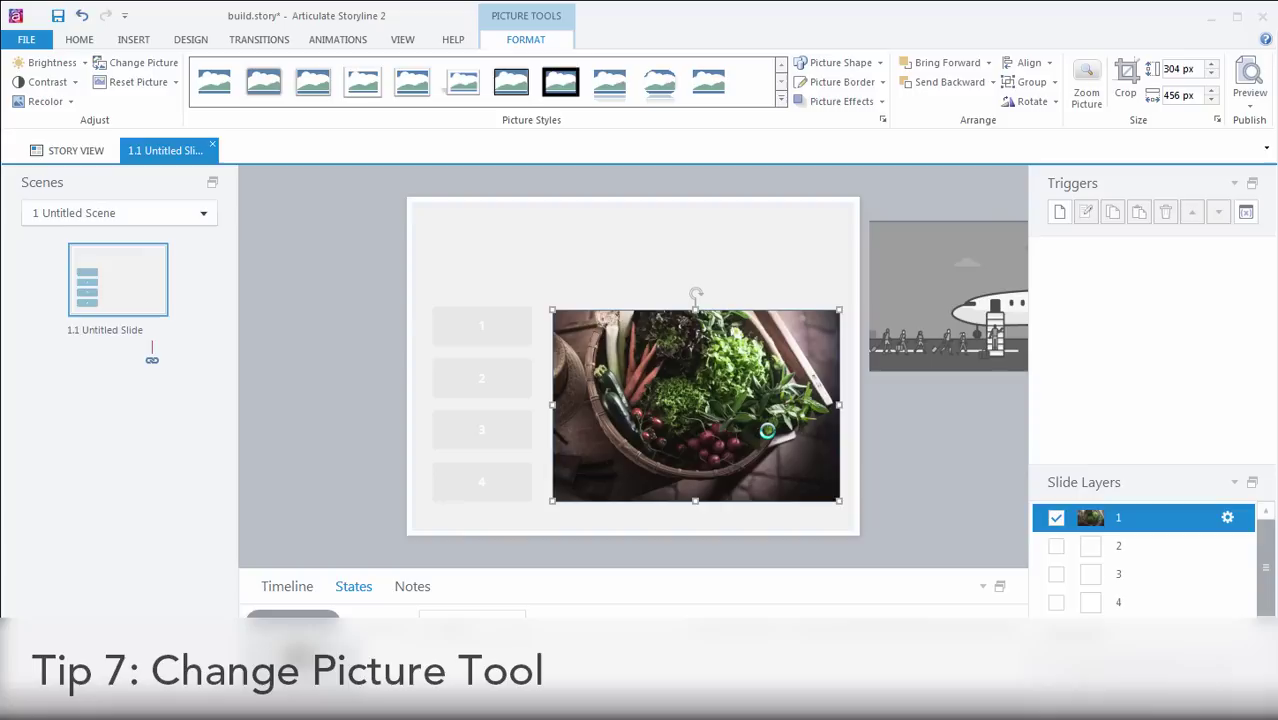
Step: Copy the vegetable picture from layer 1 and paste it onto layers 2, 3 and 4
right_click(690, 385)
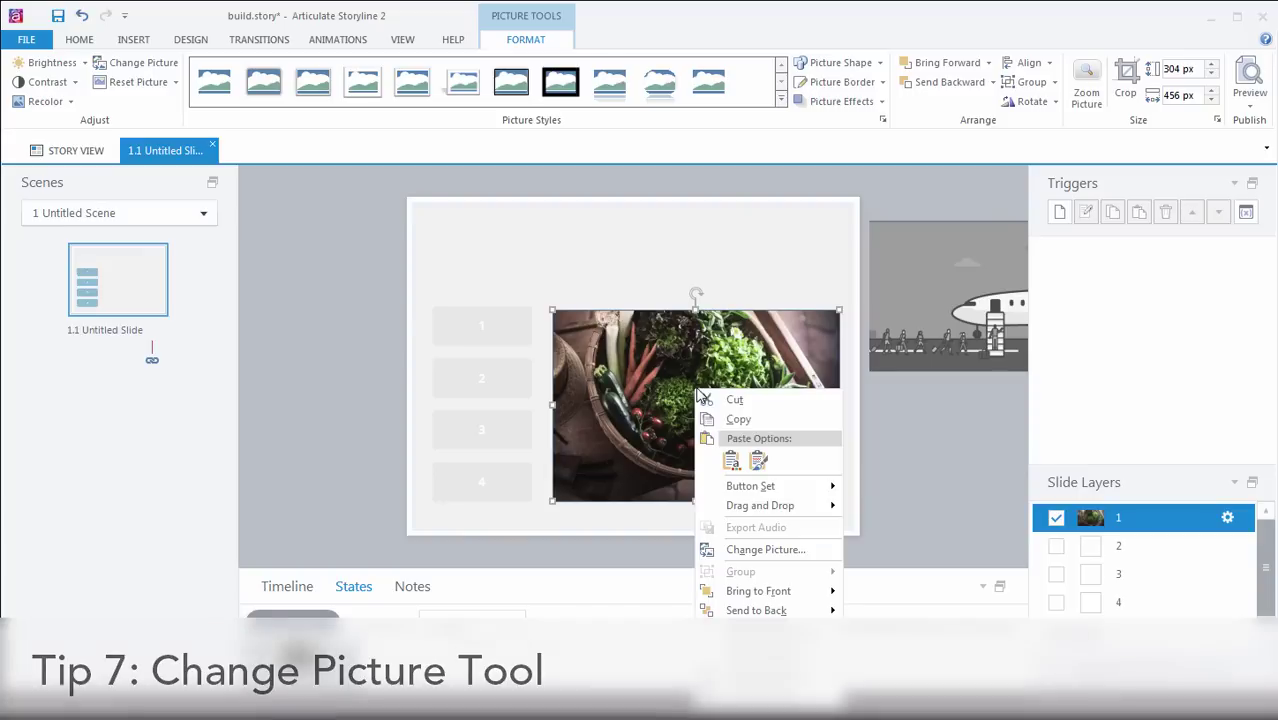
left_click(740, 422)
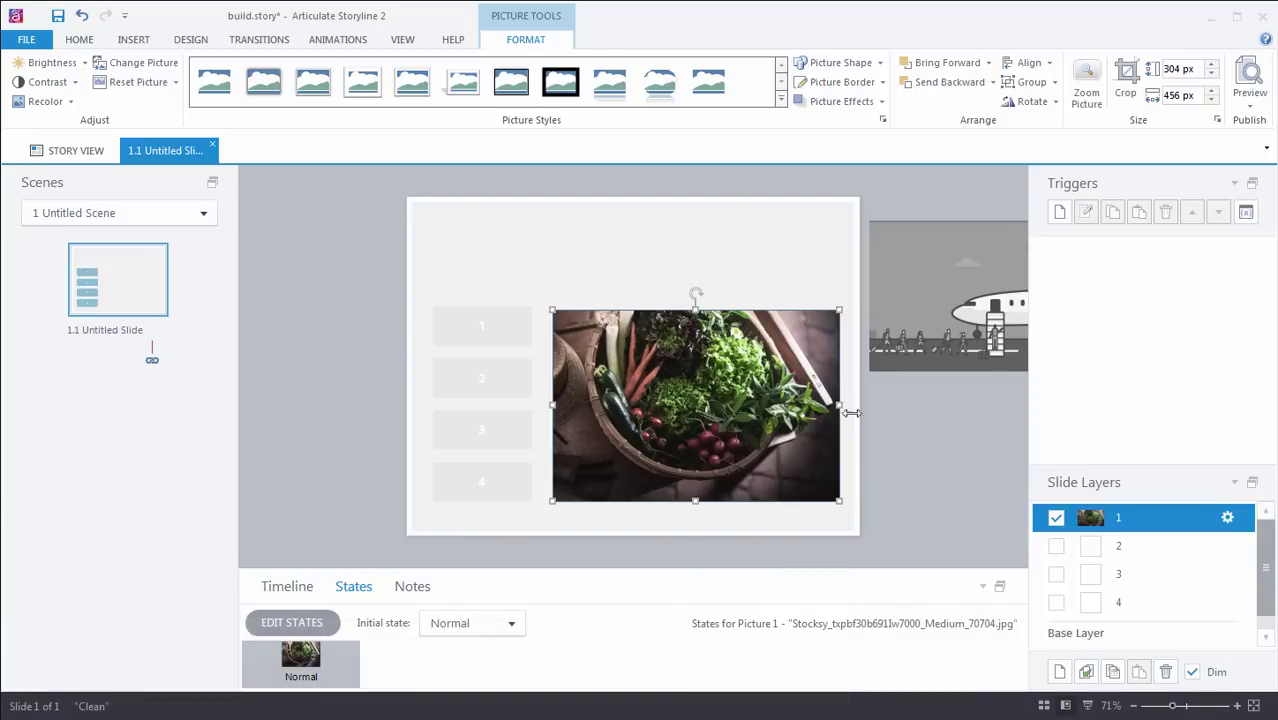
left_click(1119, 547)
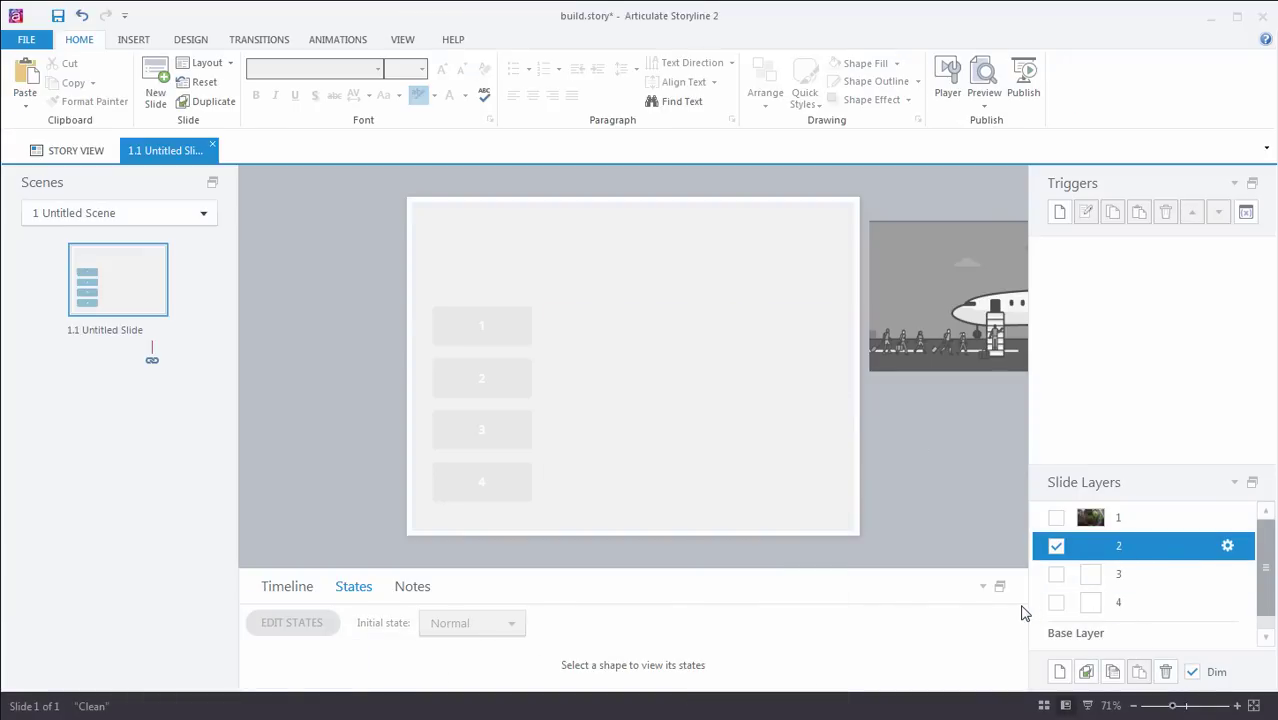
key("ctrl+v")
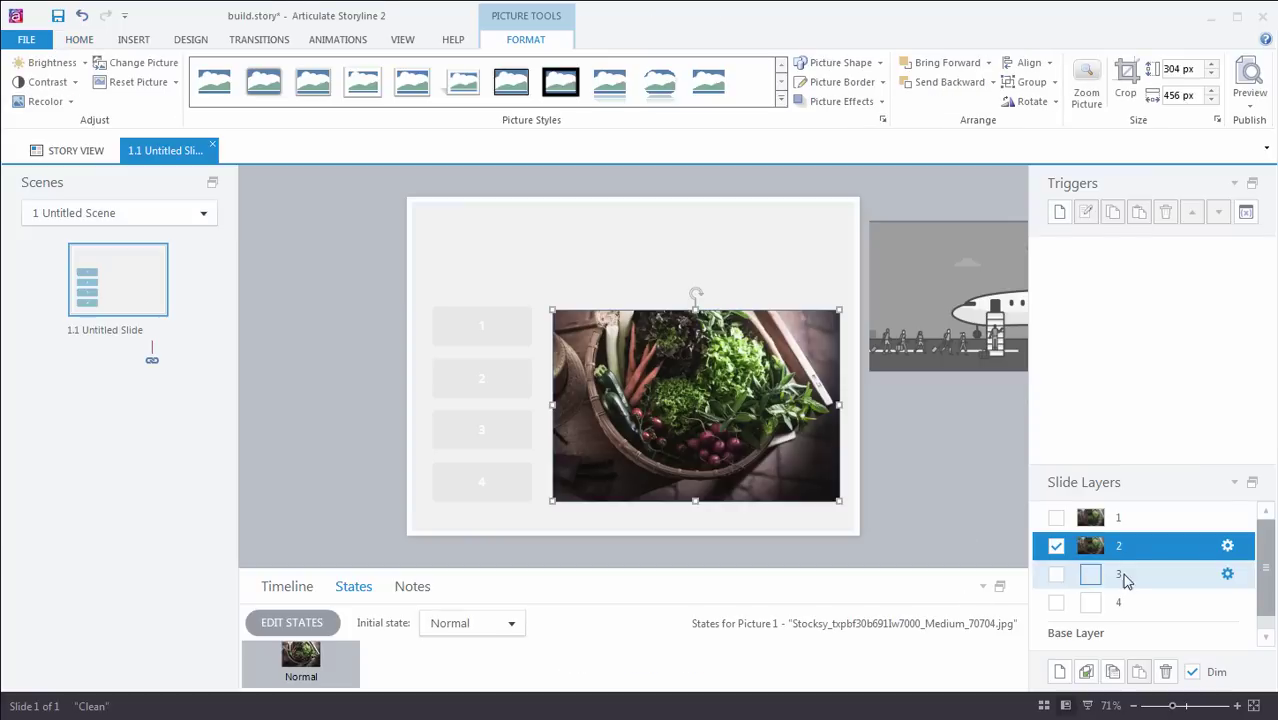
left_click(1124, 578)
key("ctrl+v")
left_click(1132, 603)
key("ctrl+v")
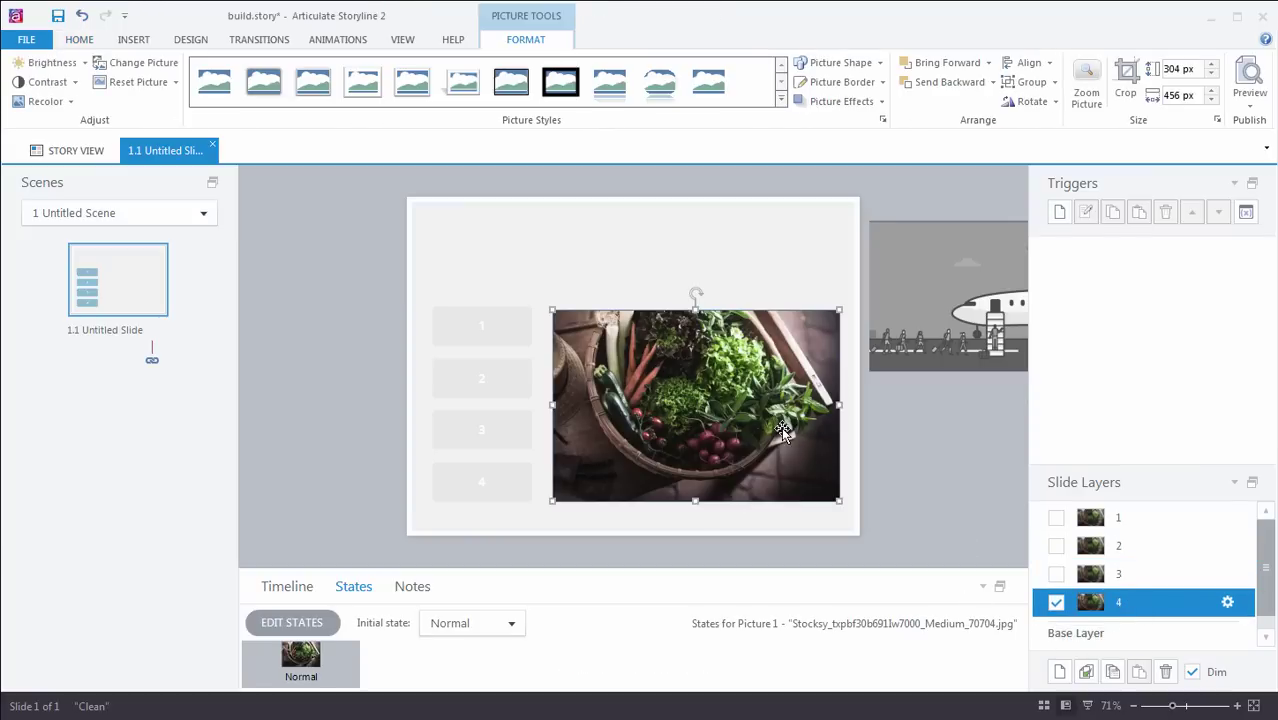
Step: Replace the vegetable picture on layer 4 with the Stocksy picture whose file name ends in Medium_166083
right_click(655, 340)
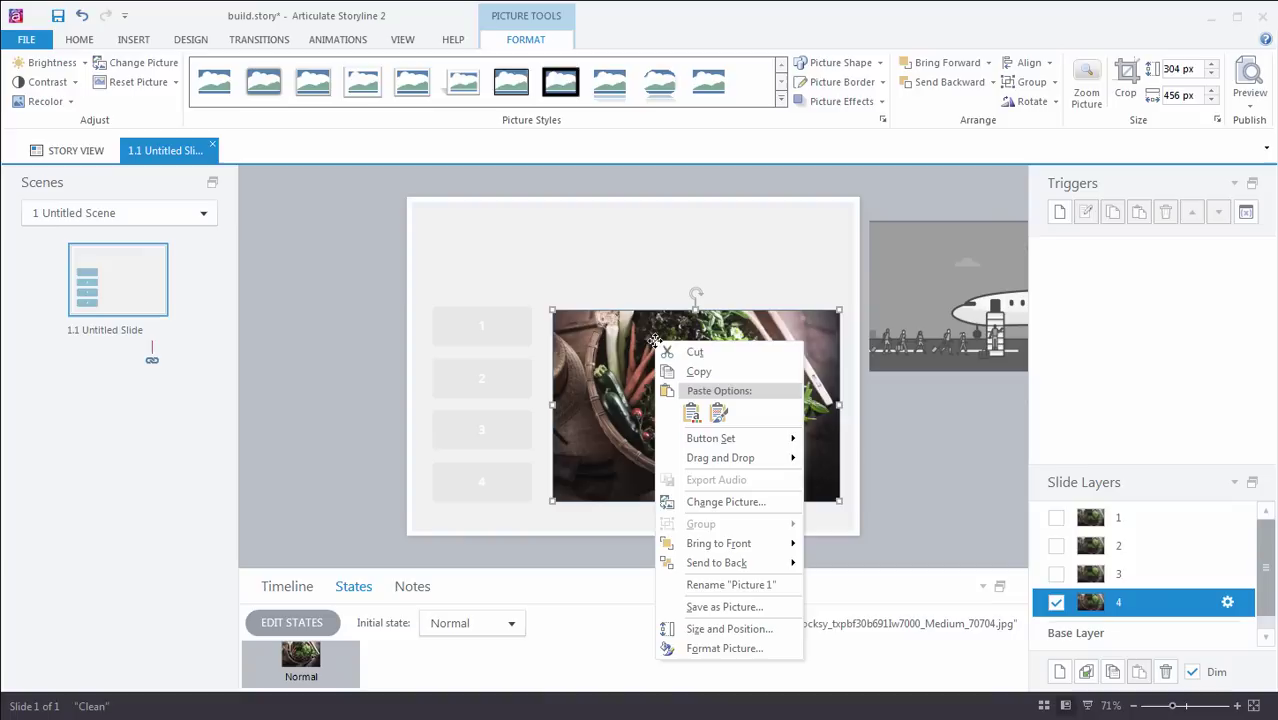
left_click(726, 502)
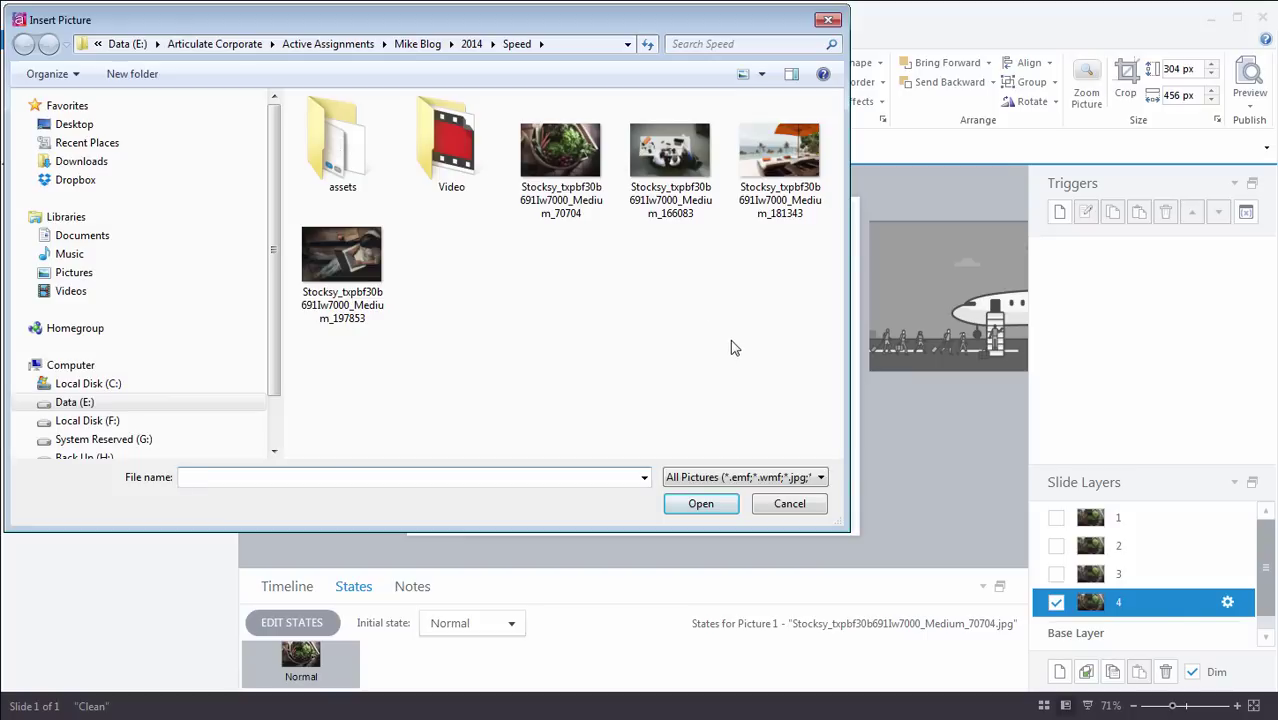
left_click(672, 158)
double_click(672, 158)
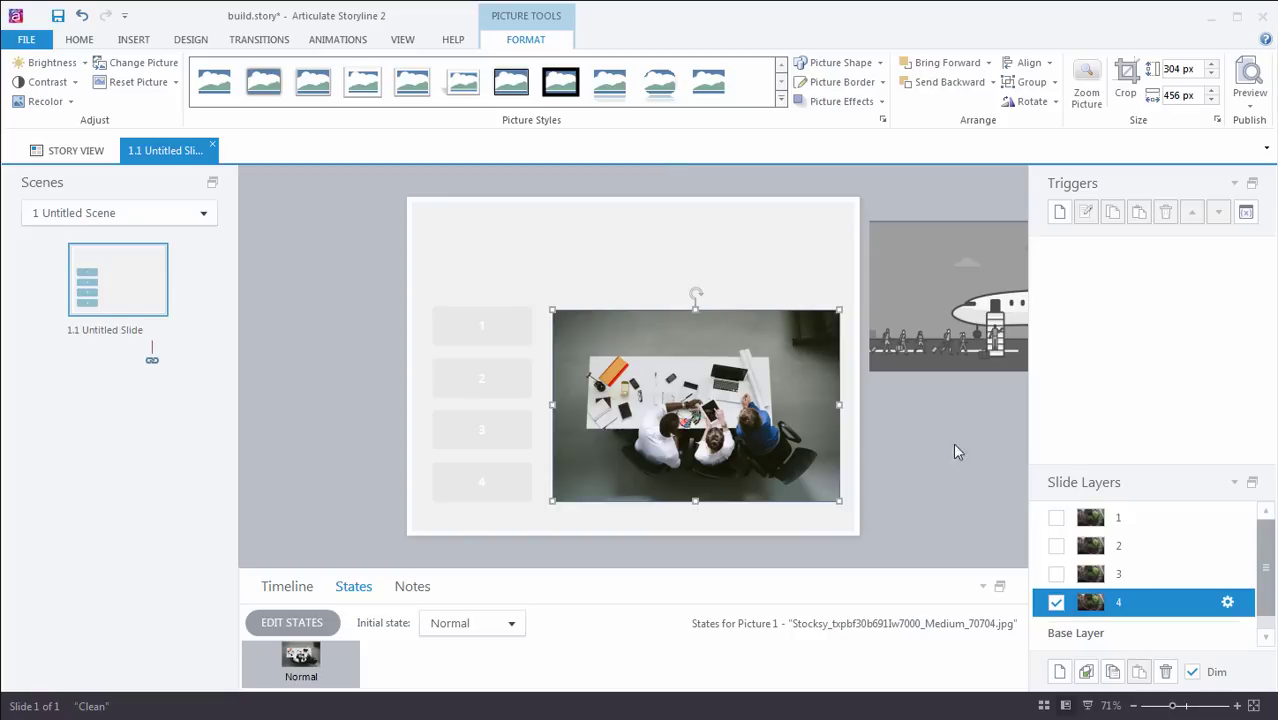
Step: Replace the vegetable picture on layer 3 with the Stocksy picture whose file name ends in Medium_181343
left_click(1128, 578)
right_click(717, 402)
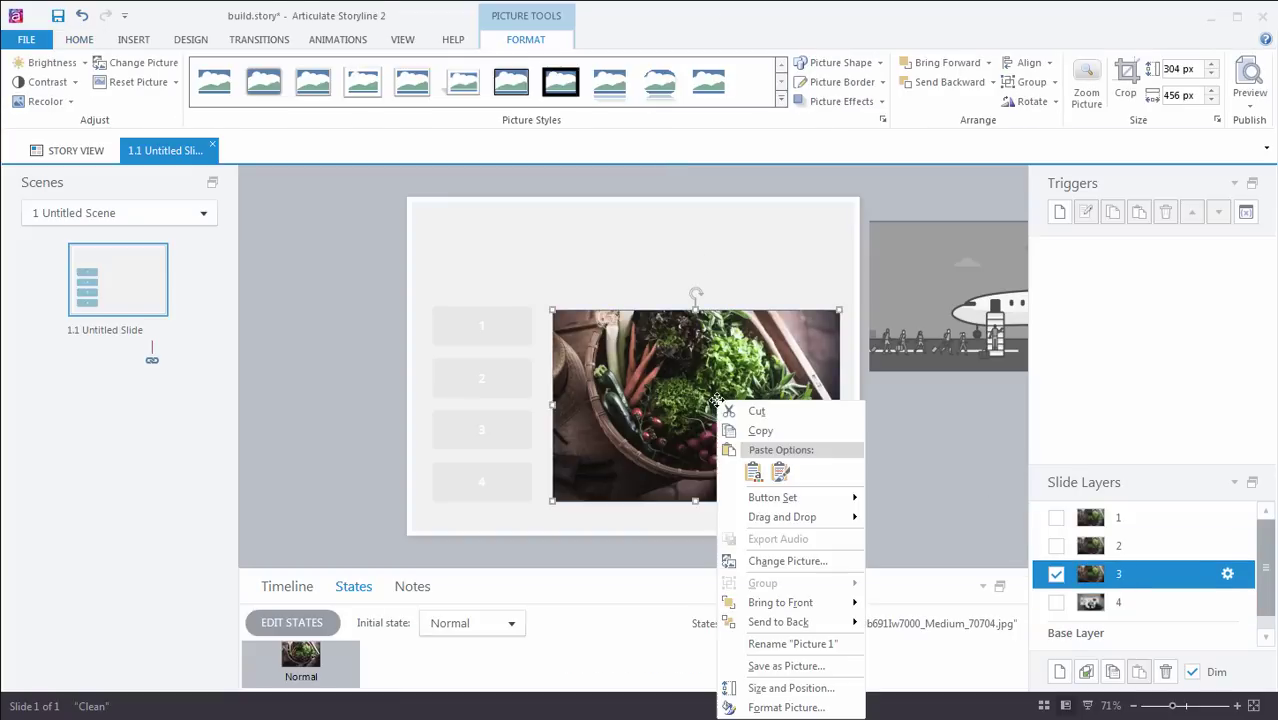
left_click(788, 561)
double_click(773, 158)
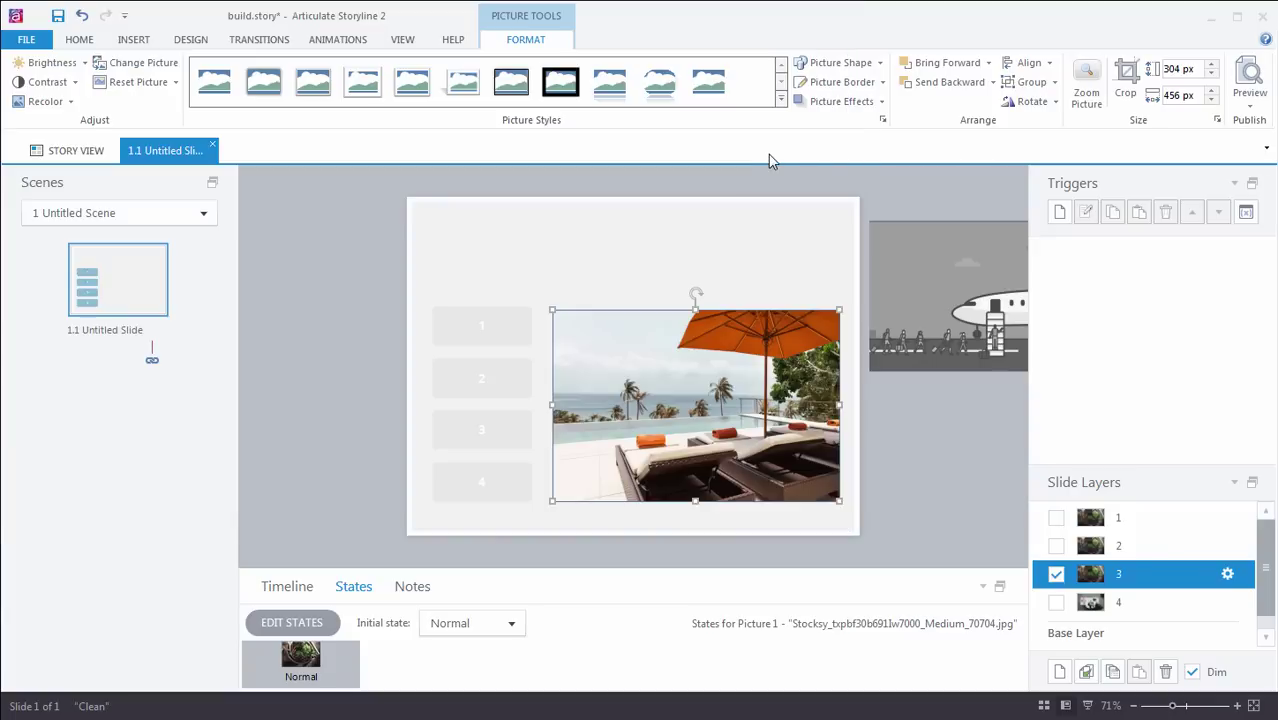
Step: Replace the vegetable picture on layer 2 with the Stocksy picture whose file name ends in Medium_197853
left_click(1120, 545)
right_click(716, 368)
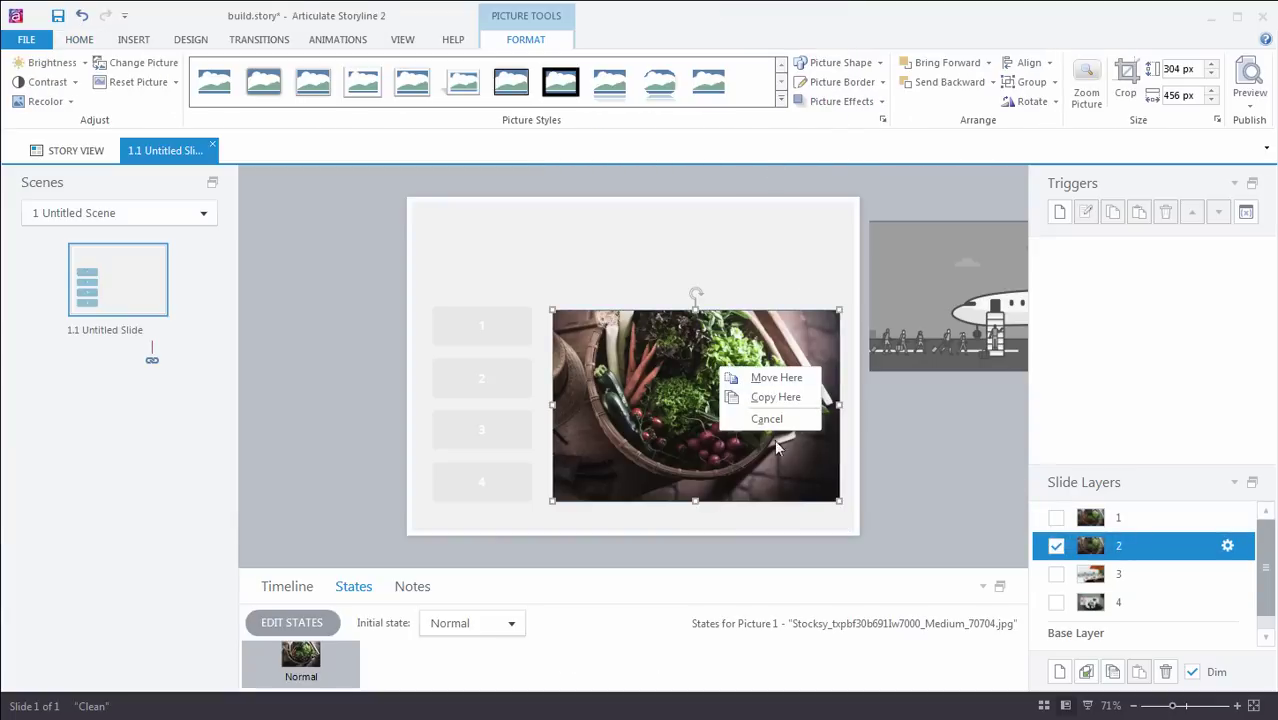
right_click(659, 398)
left_click(727, 548)
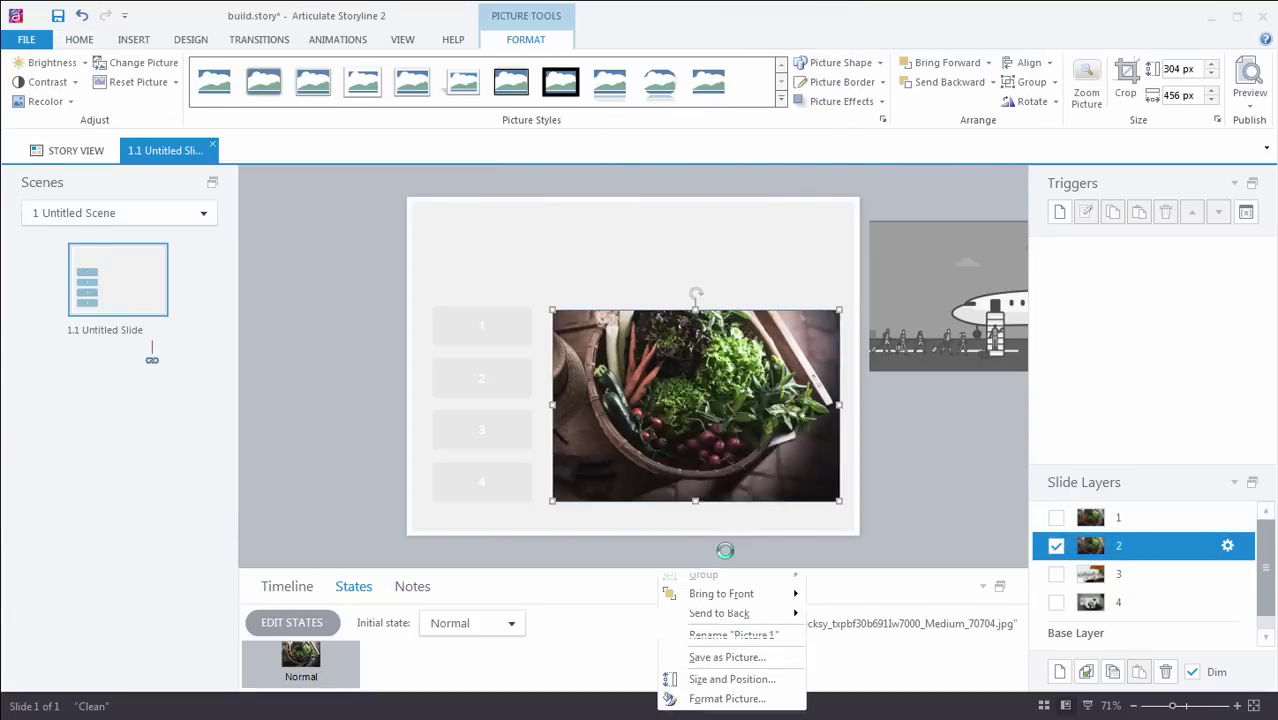
double_click(343, 255)
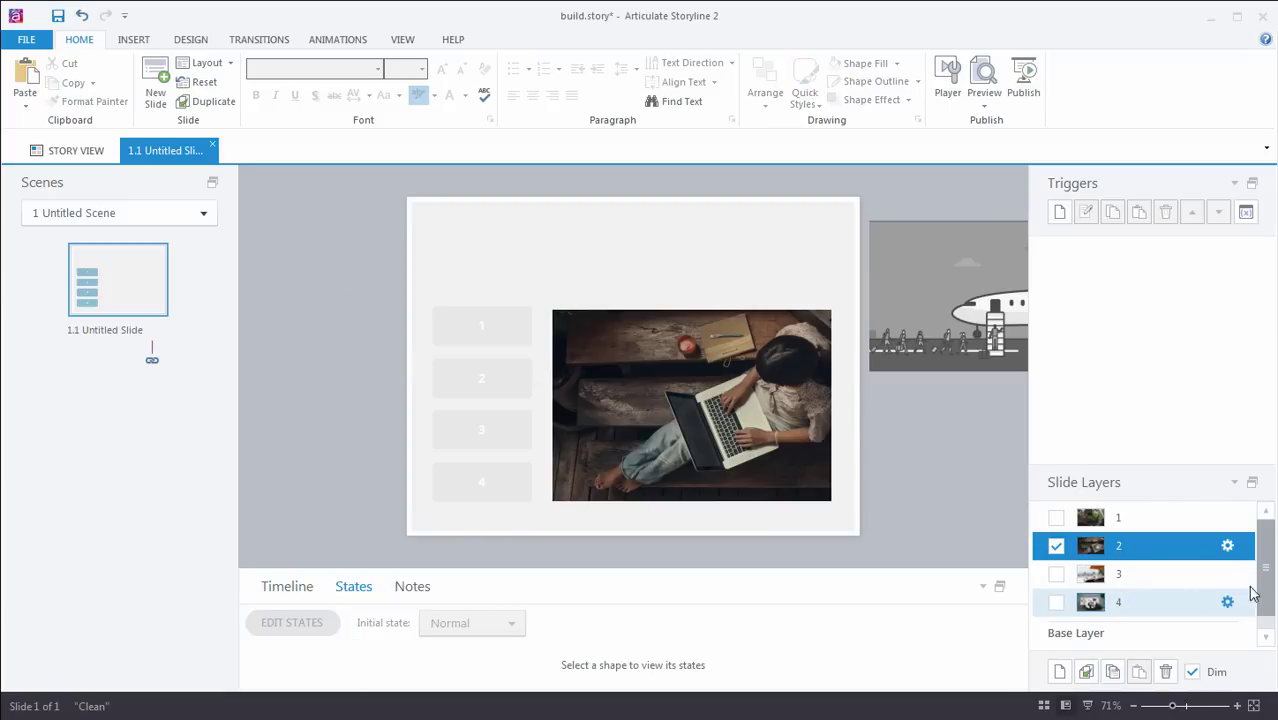
Step: On the base layer, add a trigger to Button 1 that shows layer 1 when the user clicks it
scroll(1272, 583, "down", 1)
left_click(1103, 634)
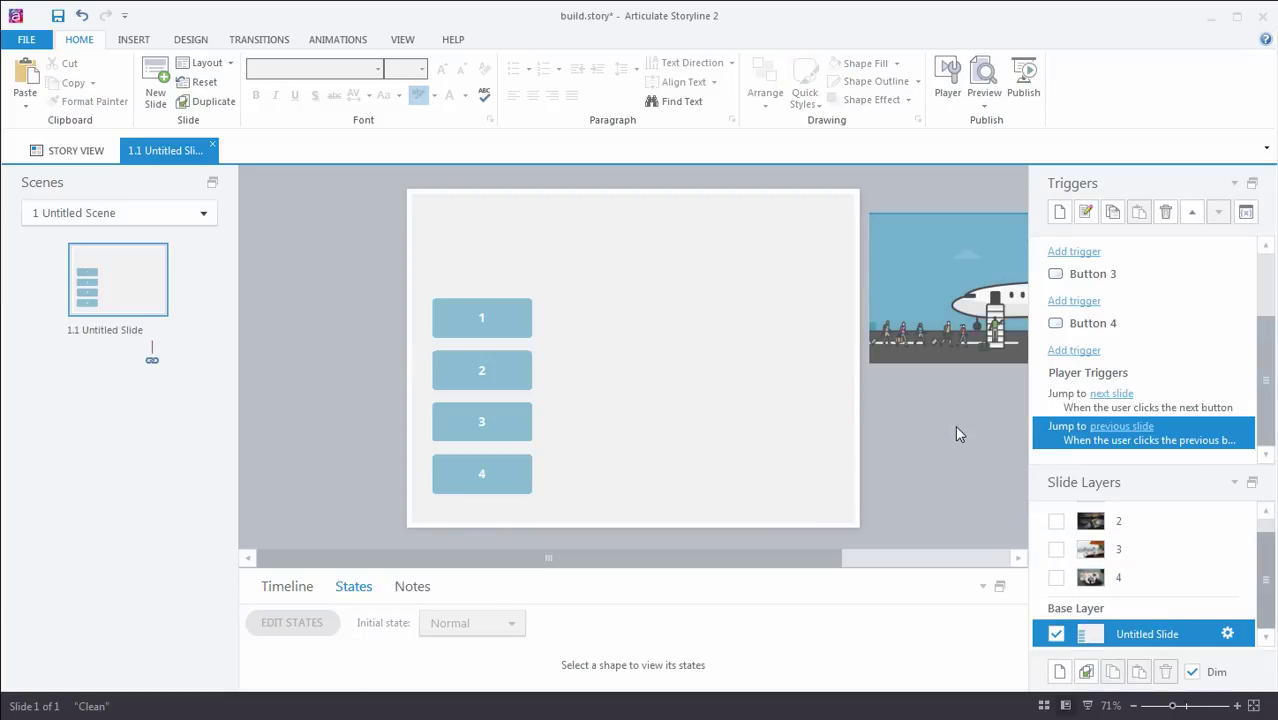
scroll(1269, 259, "up", 2)
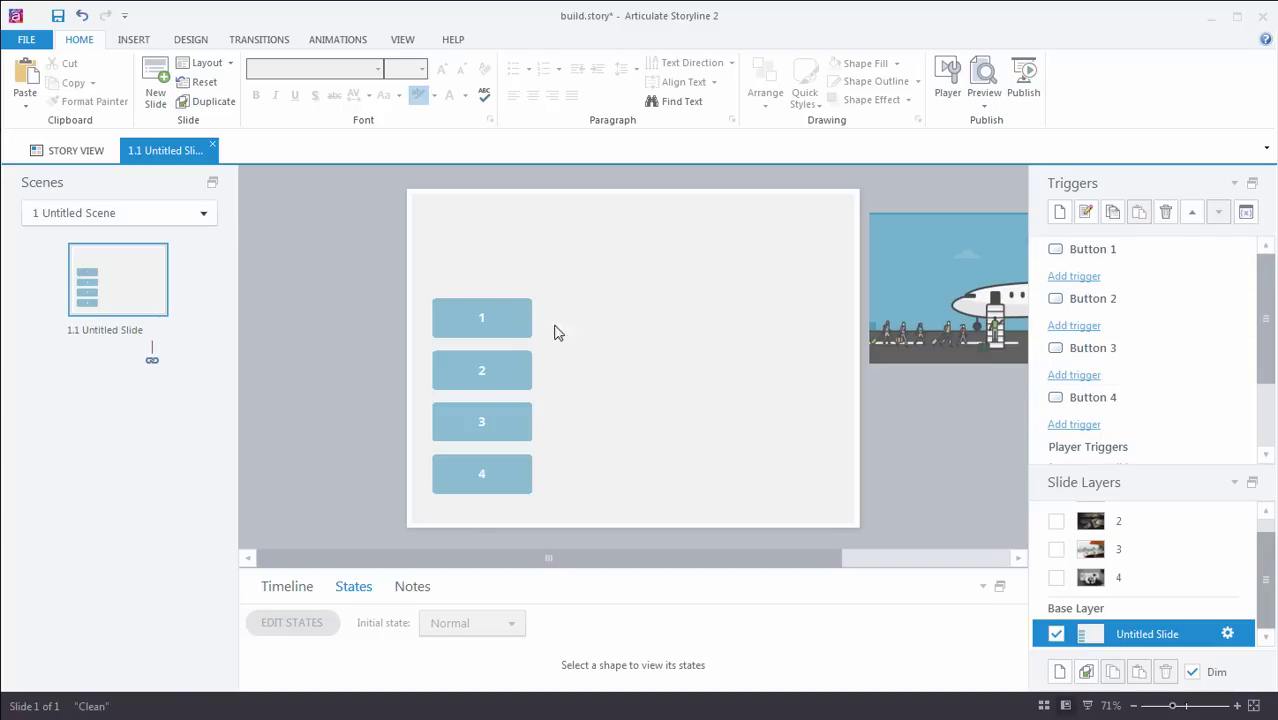
scroll(1266, 571, "up", 1)
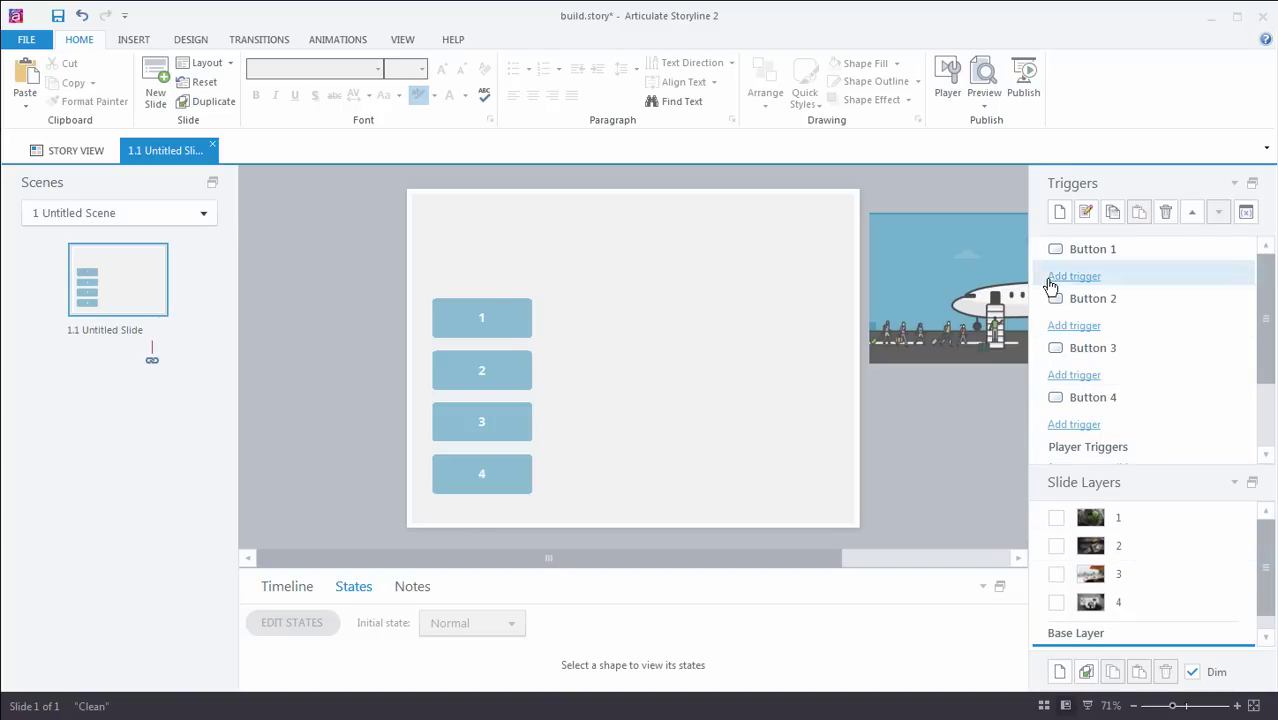
left_click(1080, 277)
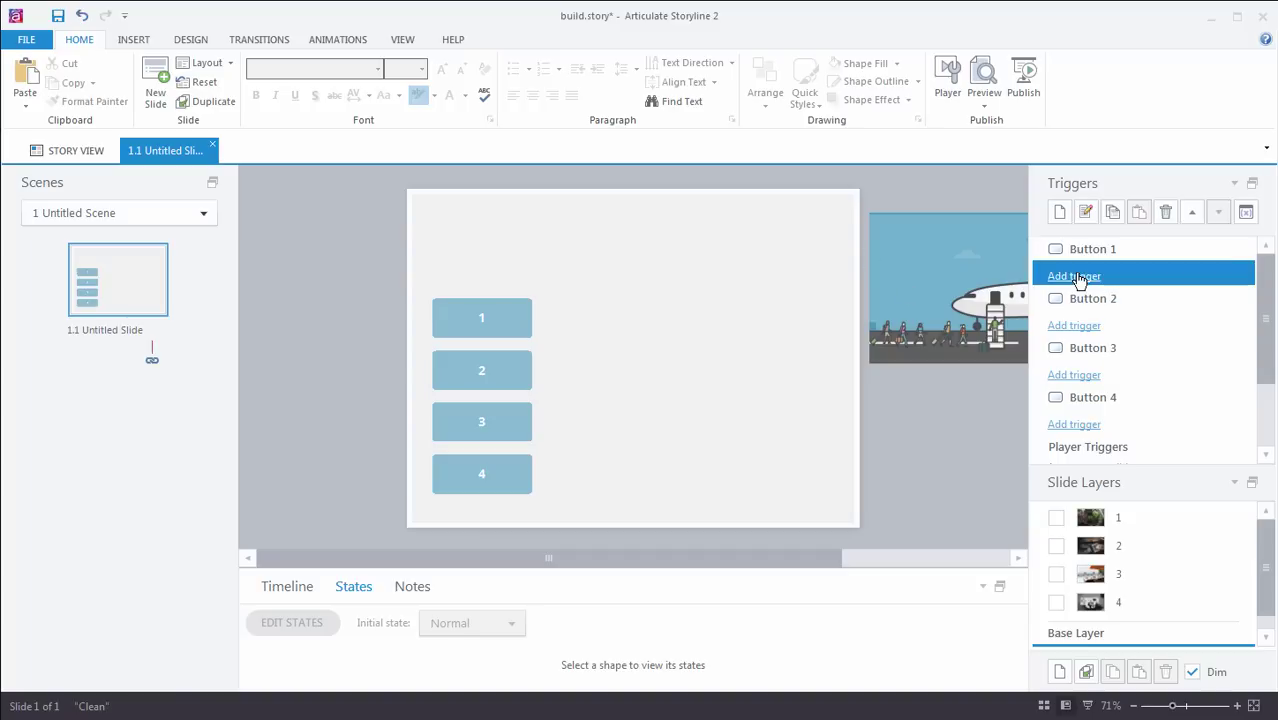
left_click(630, 319)
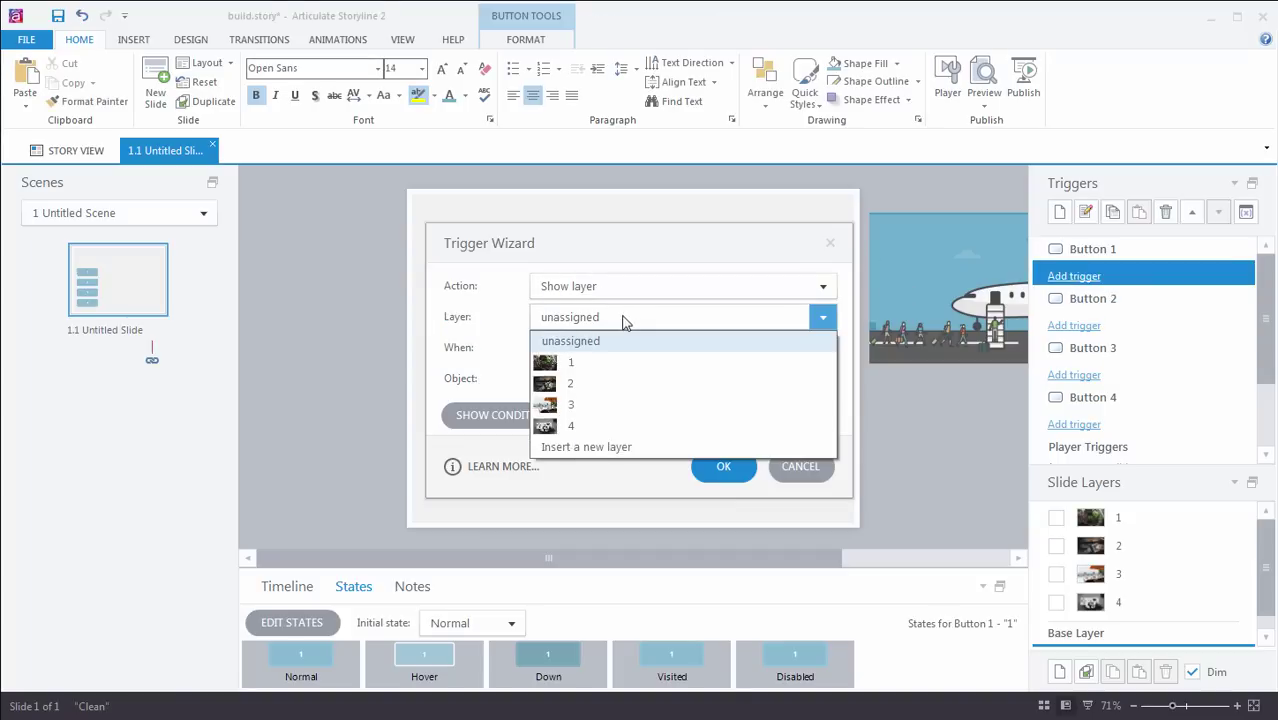
left_click(590, 364)
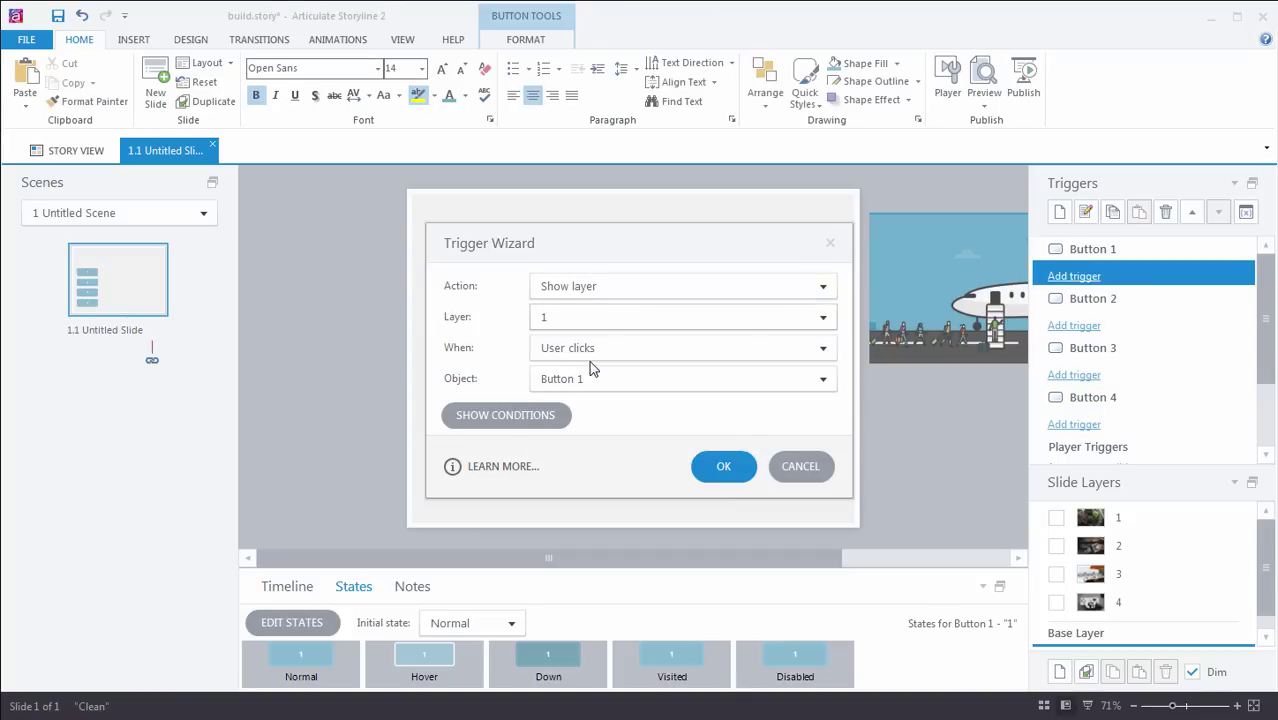
left_click(724, 466)
Step: Add a trigger to Button 2 that shows layer 2 when the user clicks it
left_click(1076, 334)
left_click(620, 317)
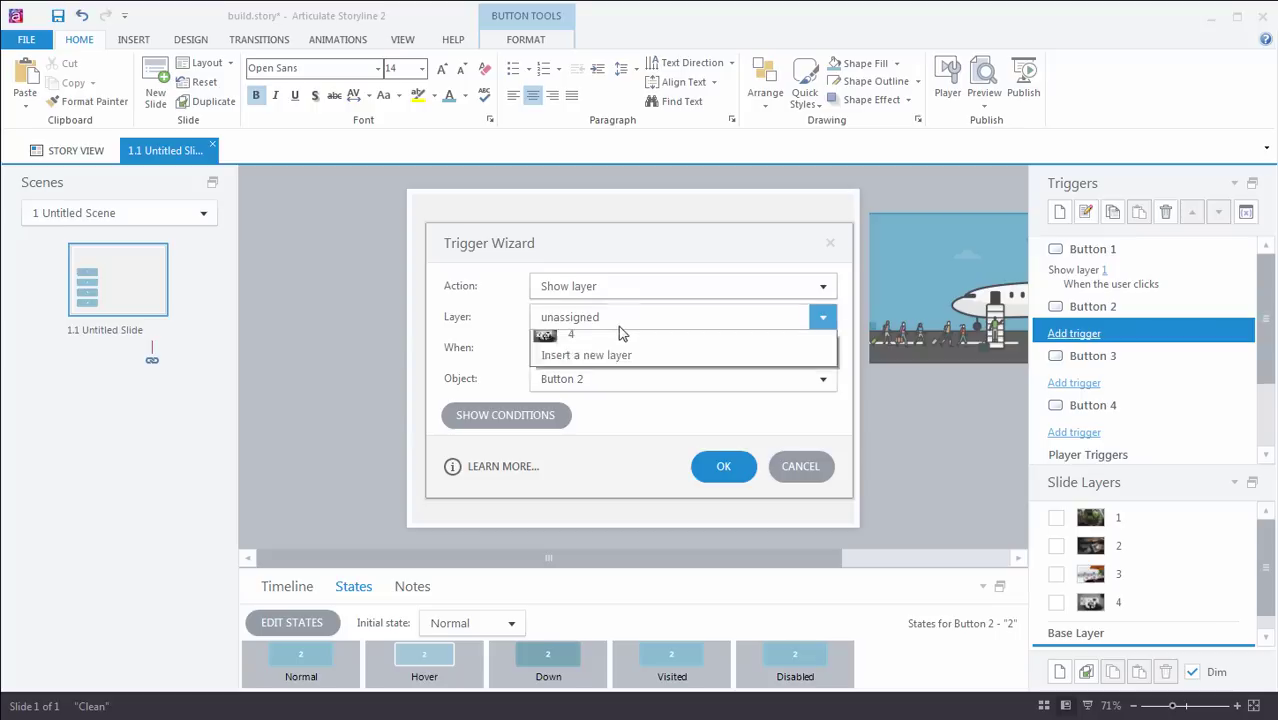
left_click(585, 380)
left_click(724, 466)
Step: Add a trigger to Button 3 that shows layer 3 when the user clicks it
left_click(1073, 391)
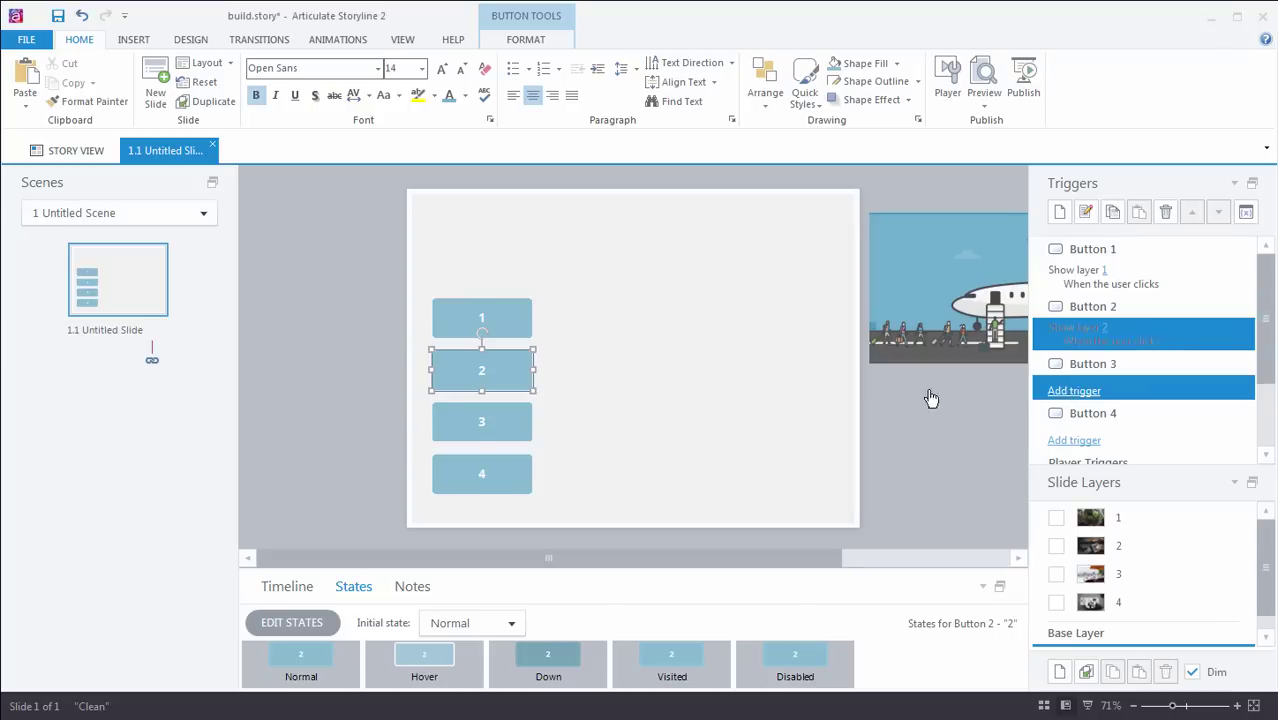
left_click(590, 348)
left_click(620, 317)
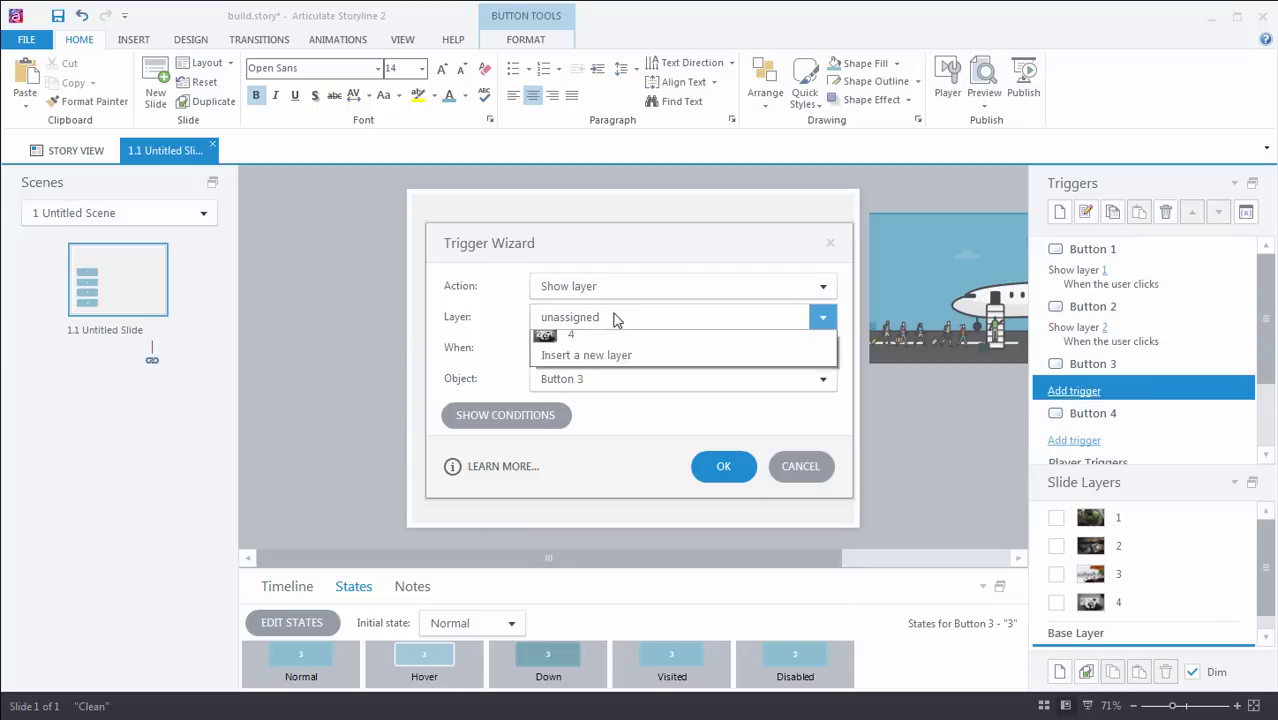
left_click(590, 401)
left_click(724, 466)
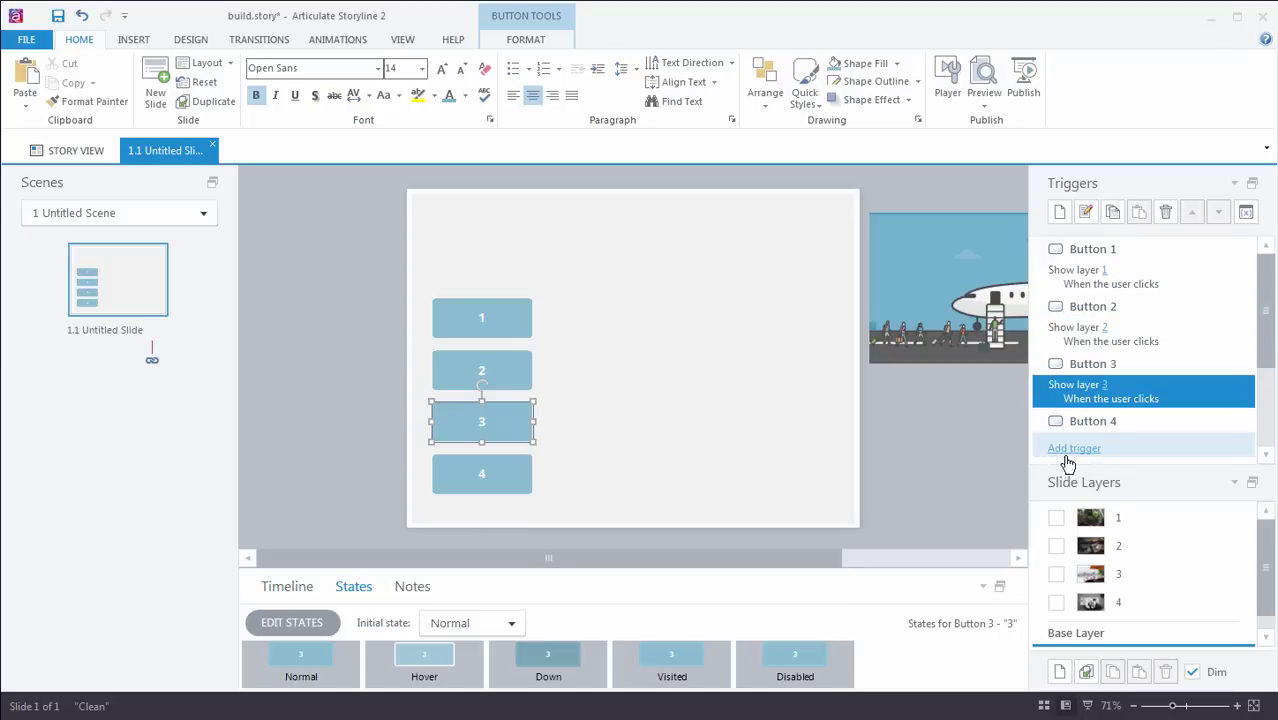
Step: Add a trigger to Button 4 that shows layer 4 when the user clicks it
left_click(1073, 448)
left_click(604, 313)
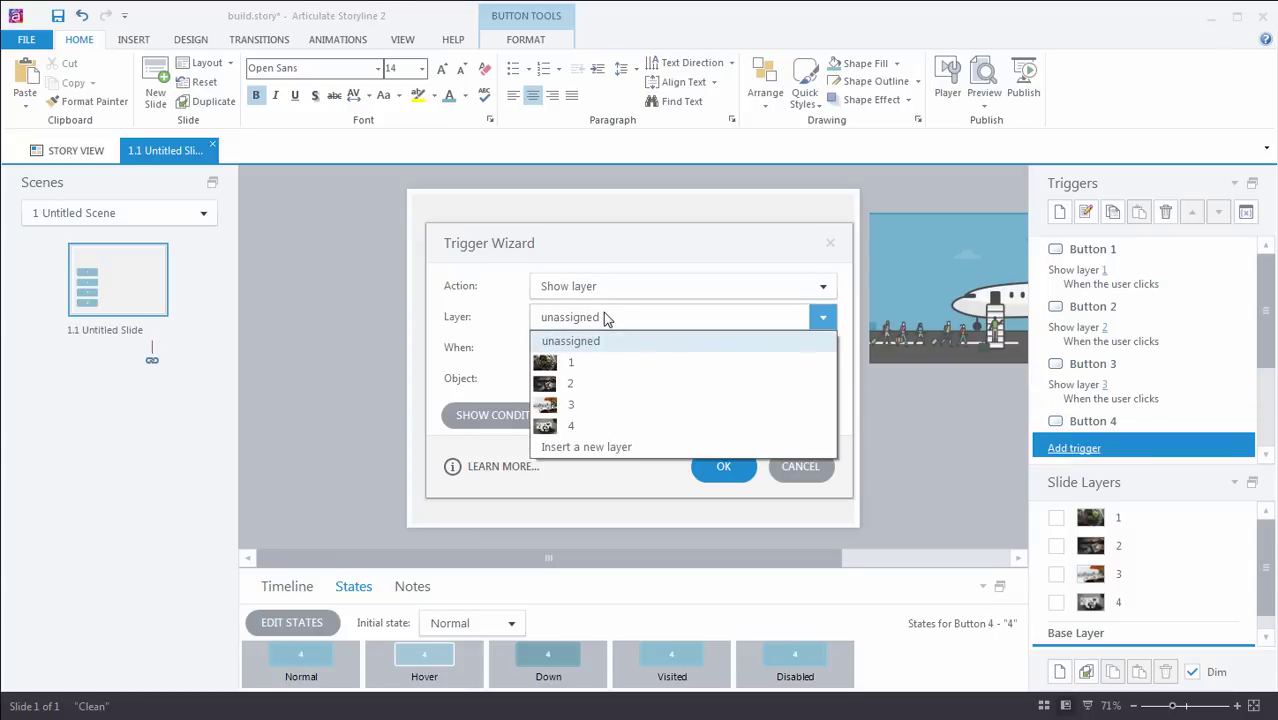
left_click(585, 422)
left_click(724, 466)
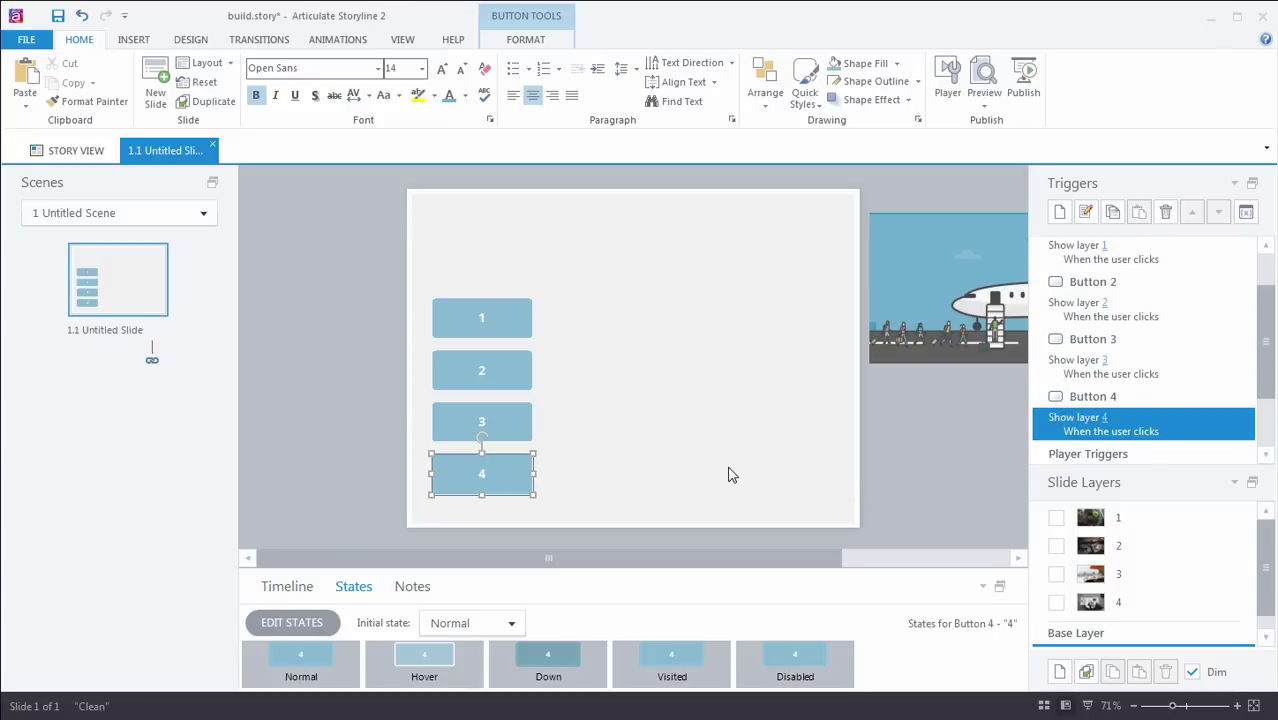
Step: Apply the Fade transition to each of the slide layers 1, 2, 3 and 4
scroll(1200, 560, "down", 1)
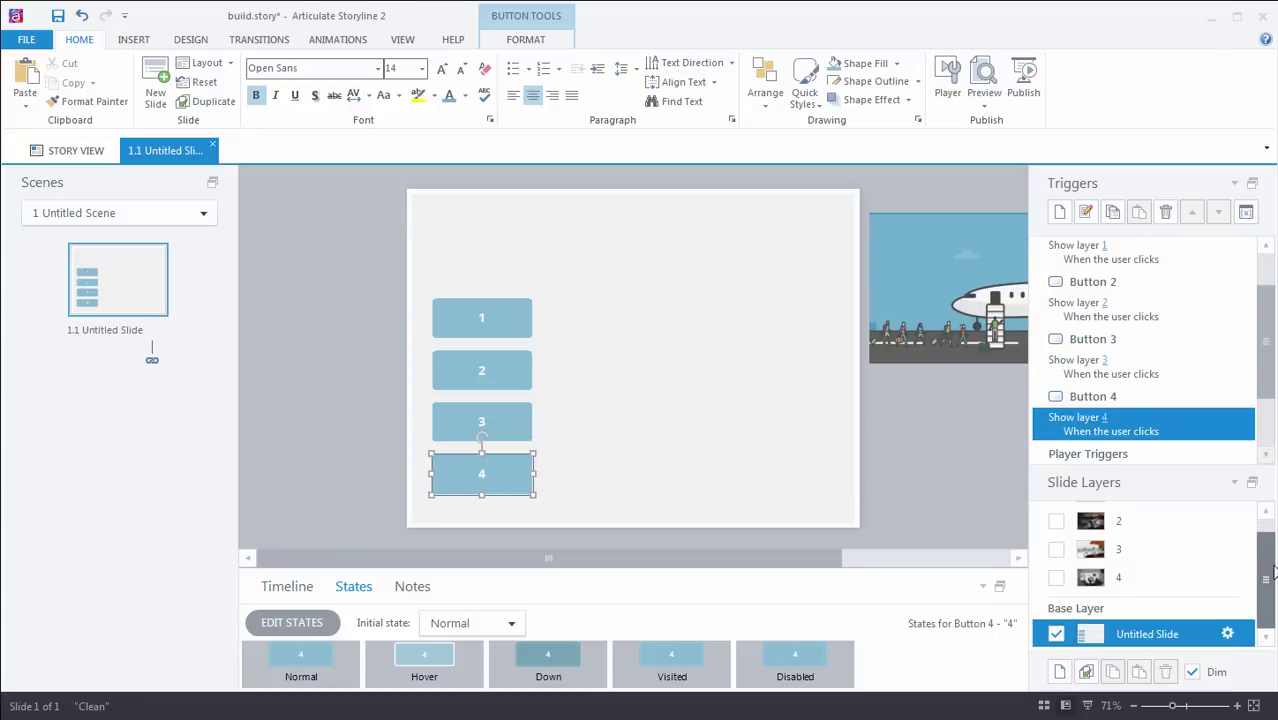
scroll(1084, 534, "up", 1)
left_click(1163, 527)
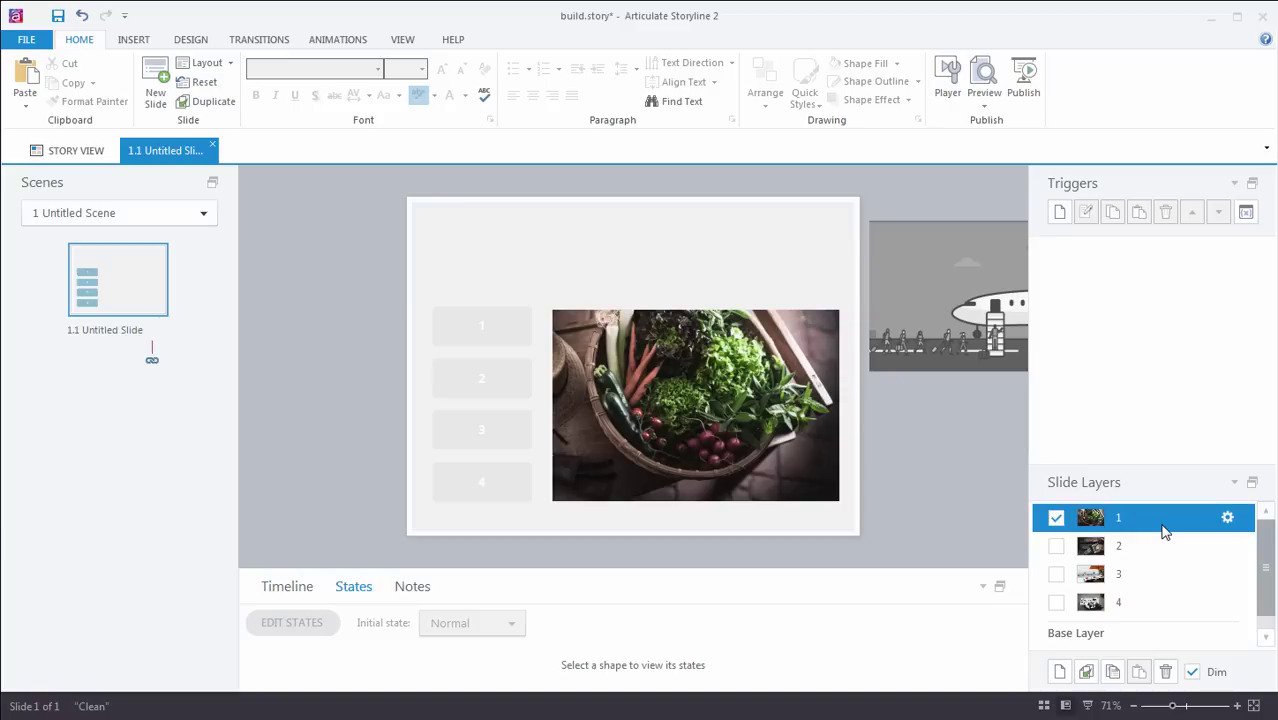
left_click(270, 40)
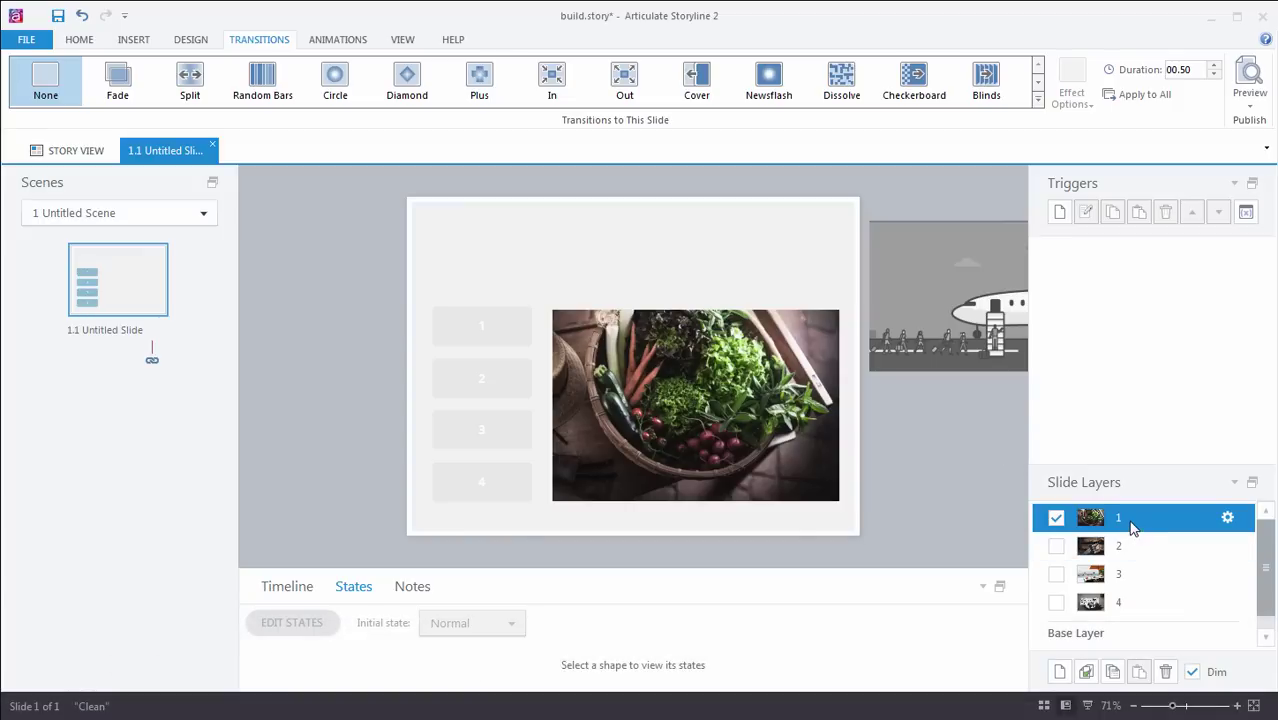
left_click(130, 85)
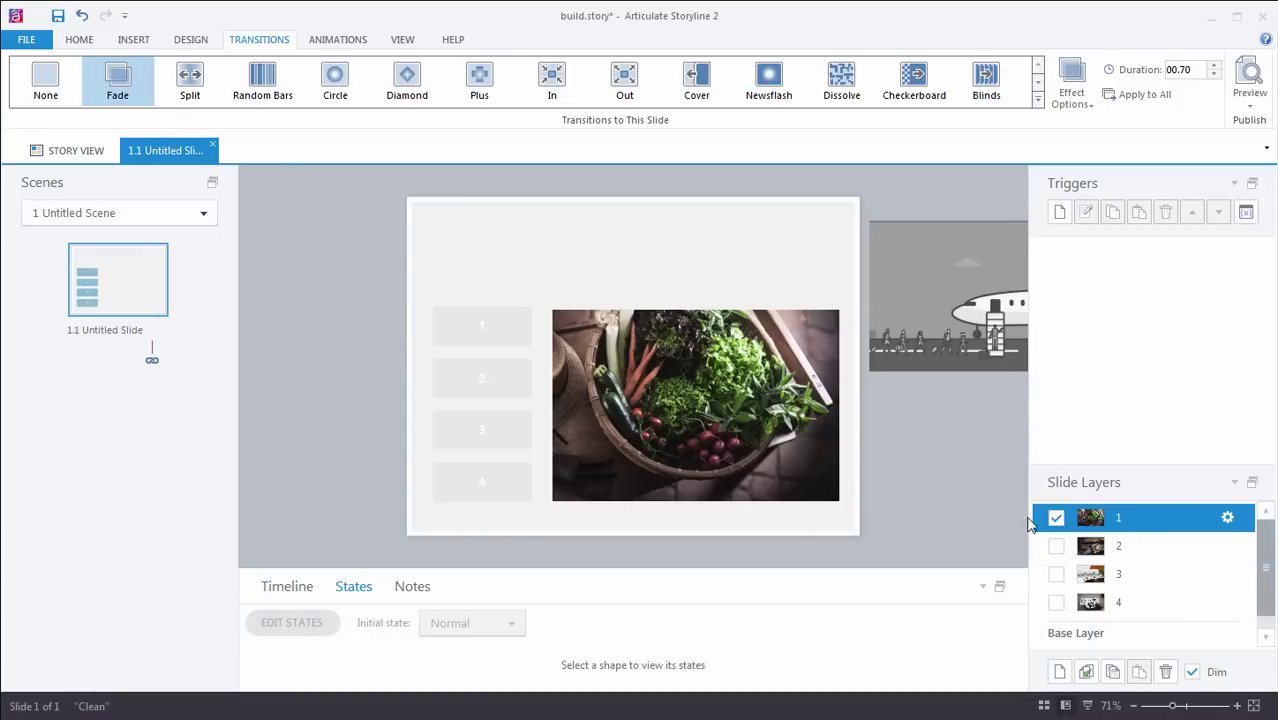
left_click(1135, 547)
left_click(117, 80)
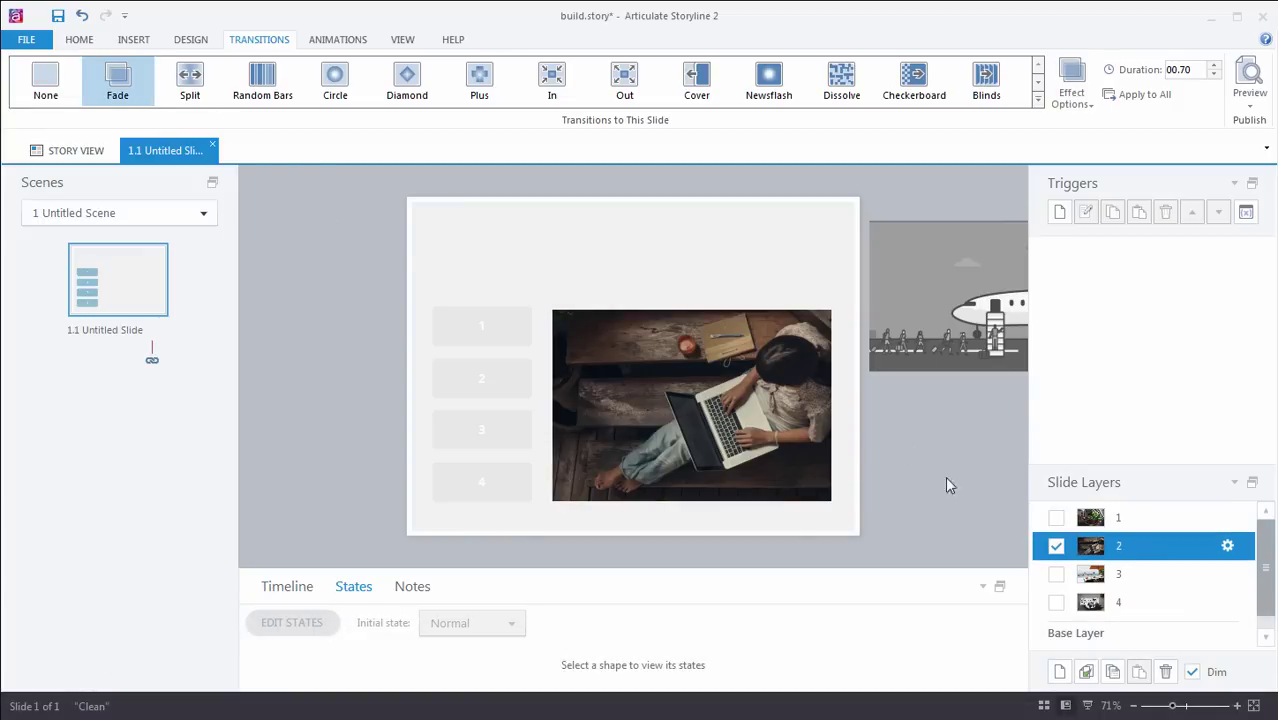
left_click(1140, 576)
left_click(117, 80)
left_click(1165, 603)
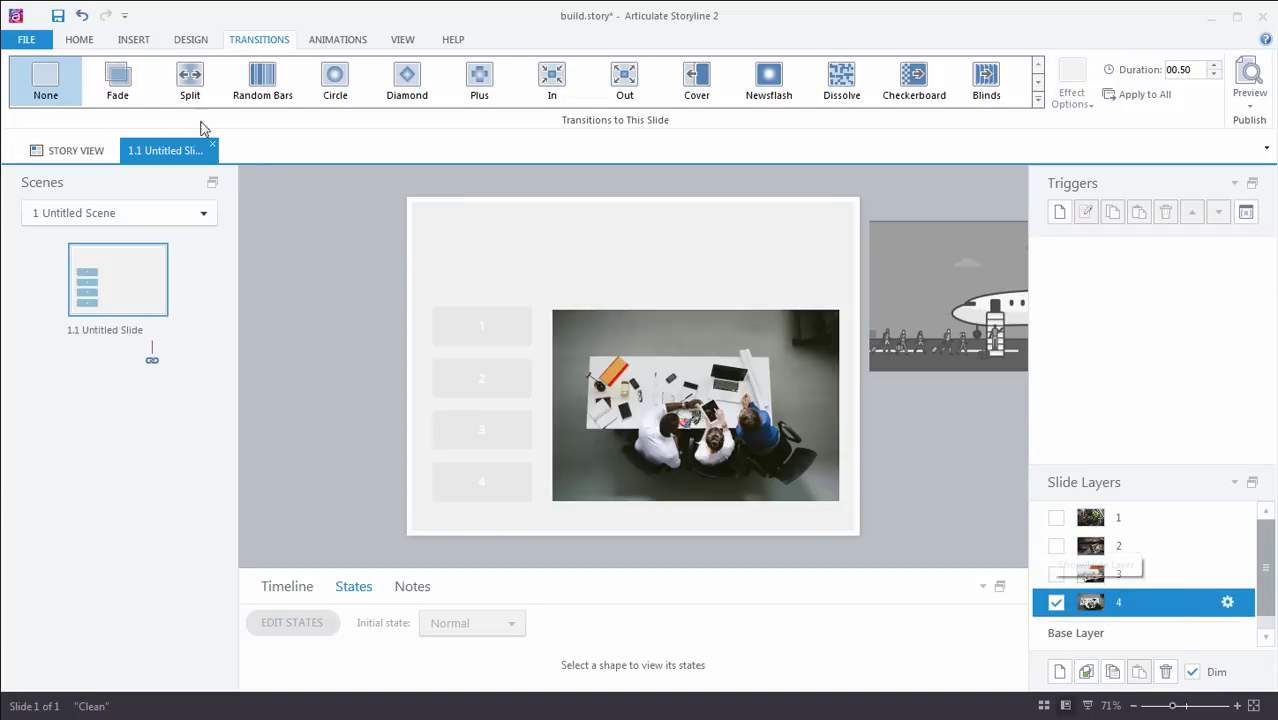
left_click(117, 80)
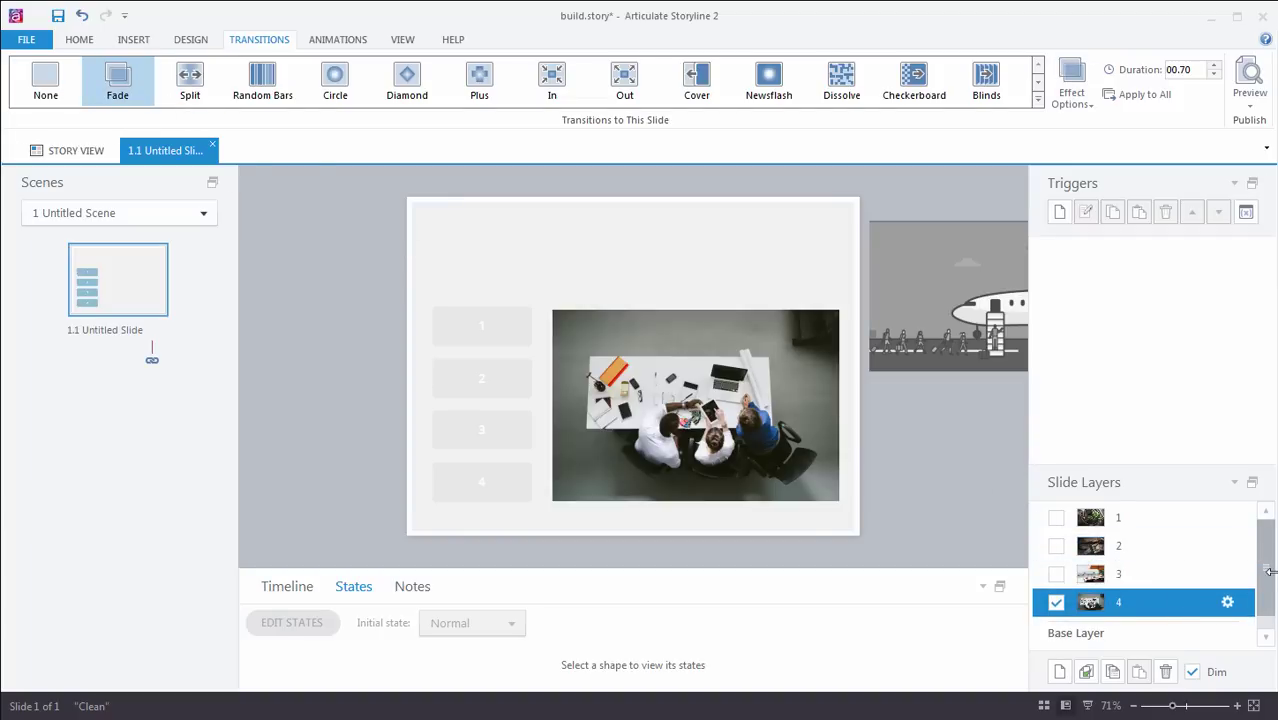
Step: Return to the base layer and change the slide's layout to Title Only
scroll(1270, 571, "down", 1)
left_click(1150, 634)
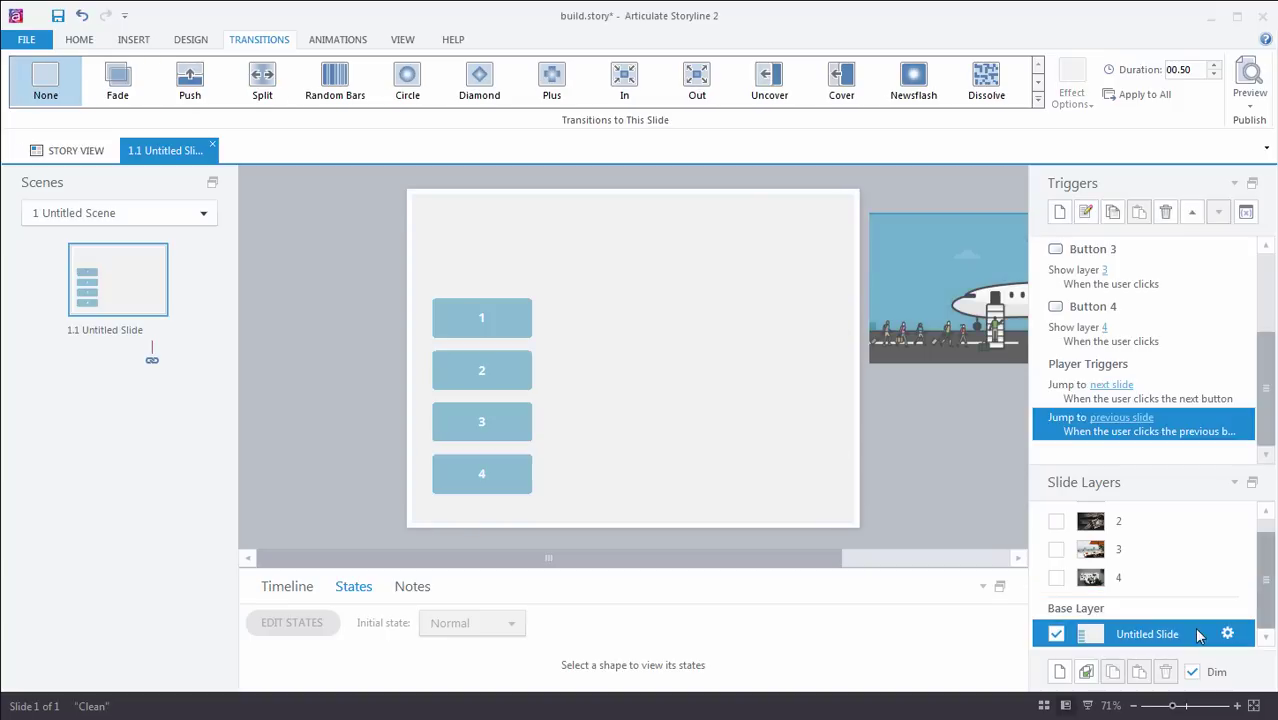
left_click(80, 41)
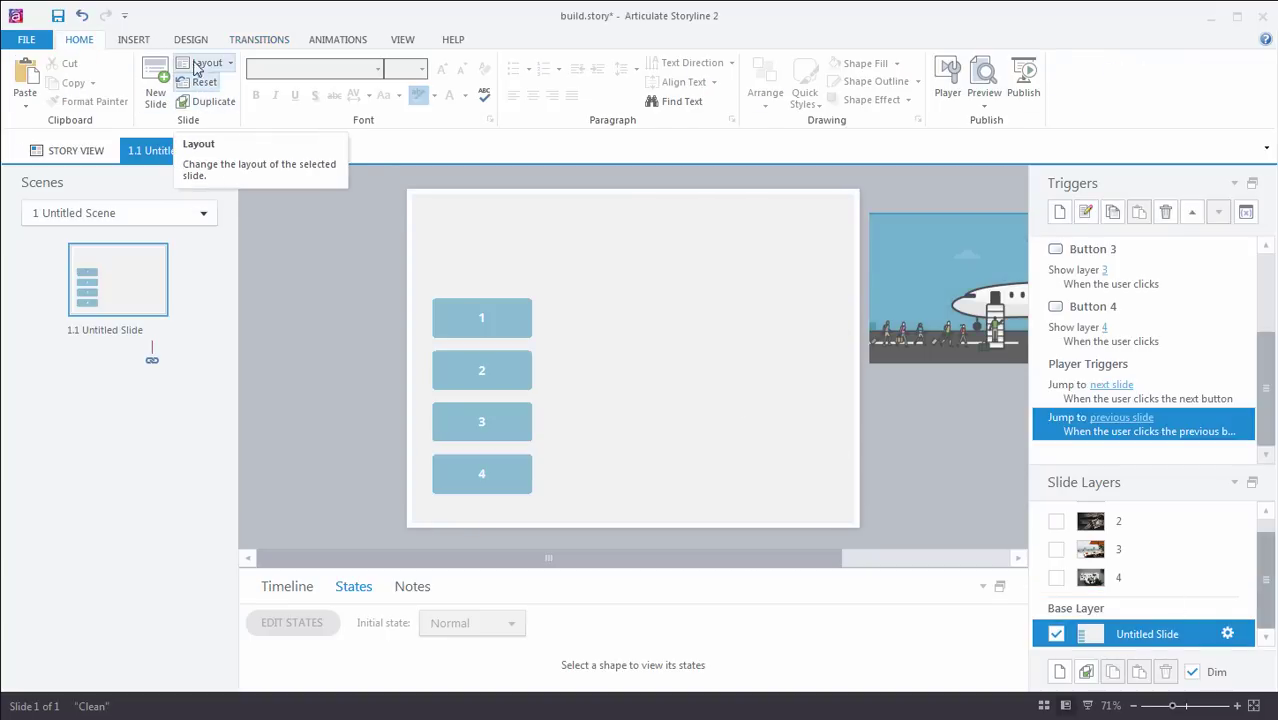
left_click(200, 64)
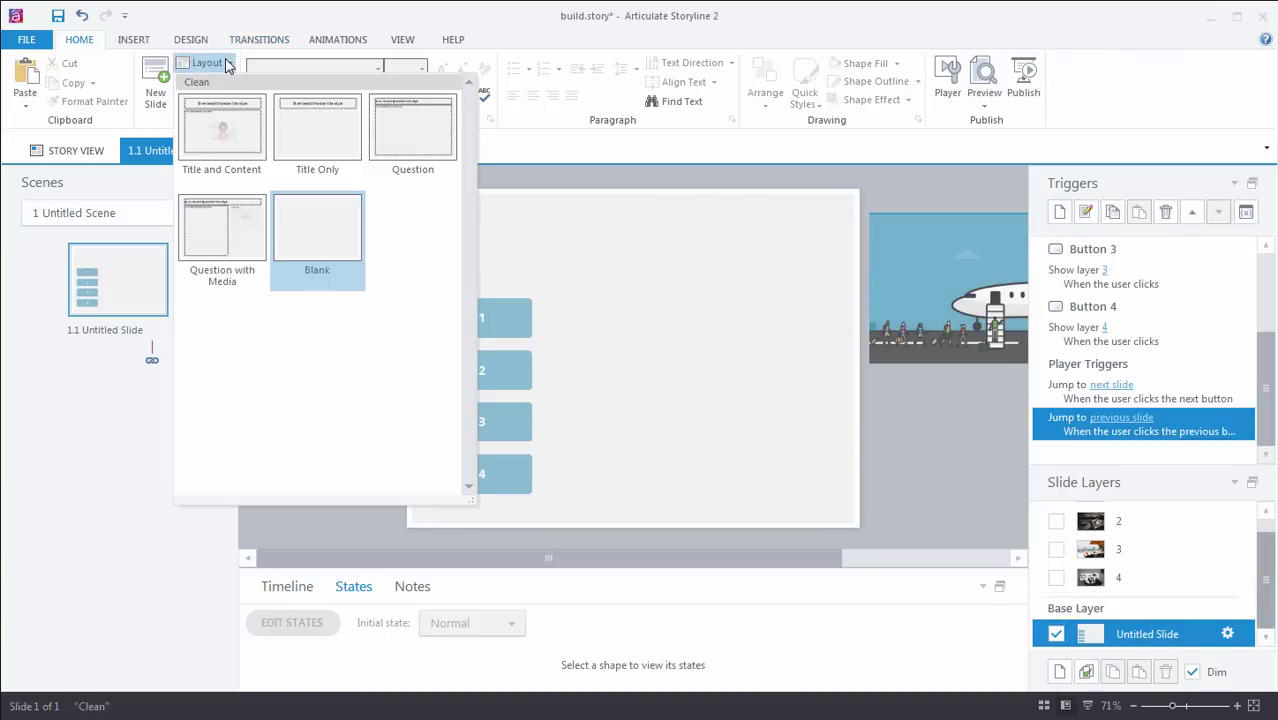
left_click(312, 130)
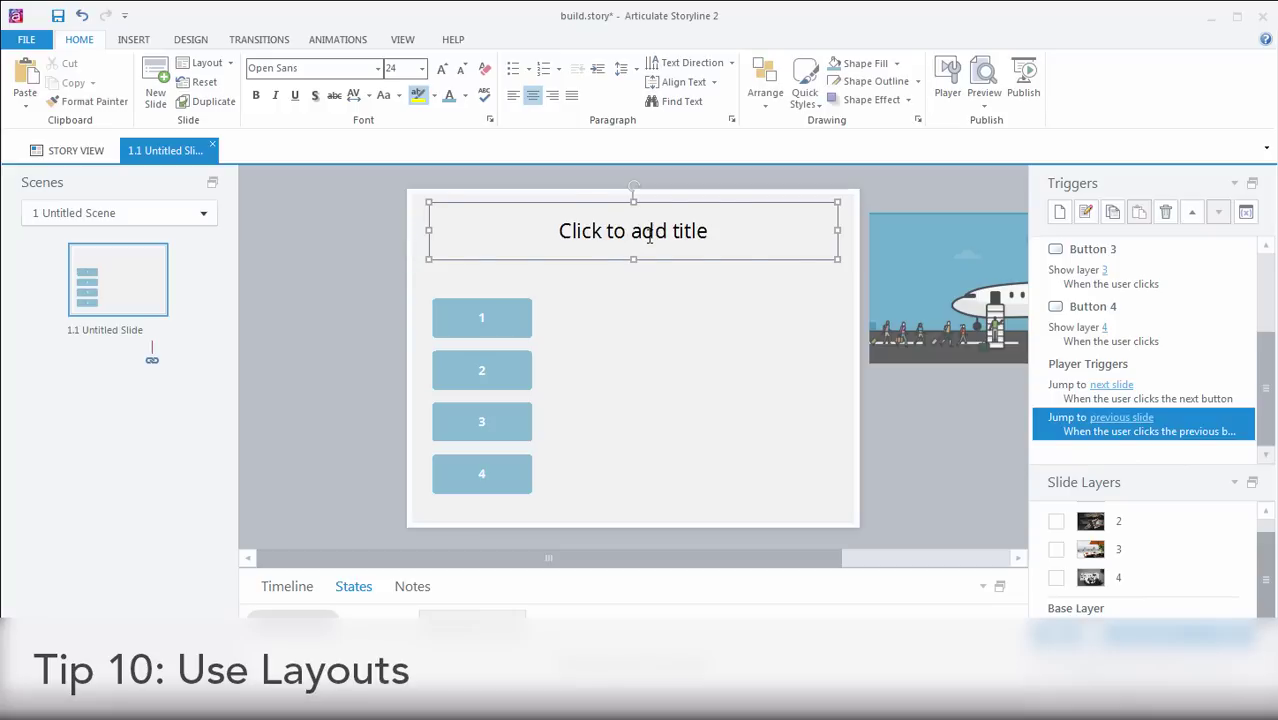
Step: Enter "Click the Tabs to Show Images" as the slide title and left-align it
left_click(649, 234)
type("Click th")
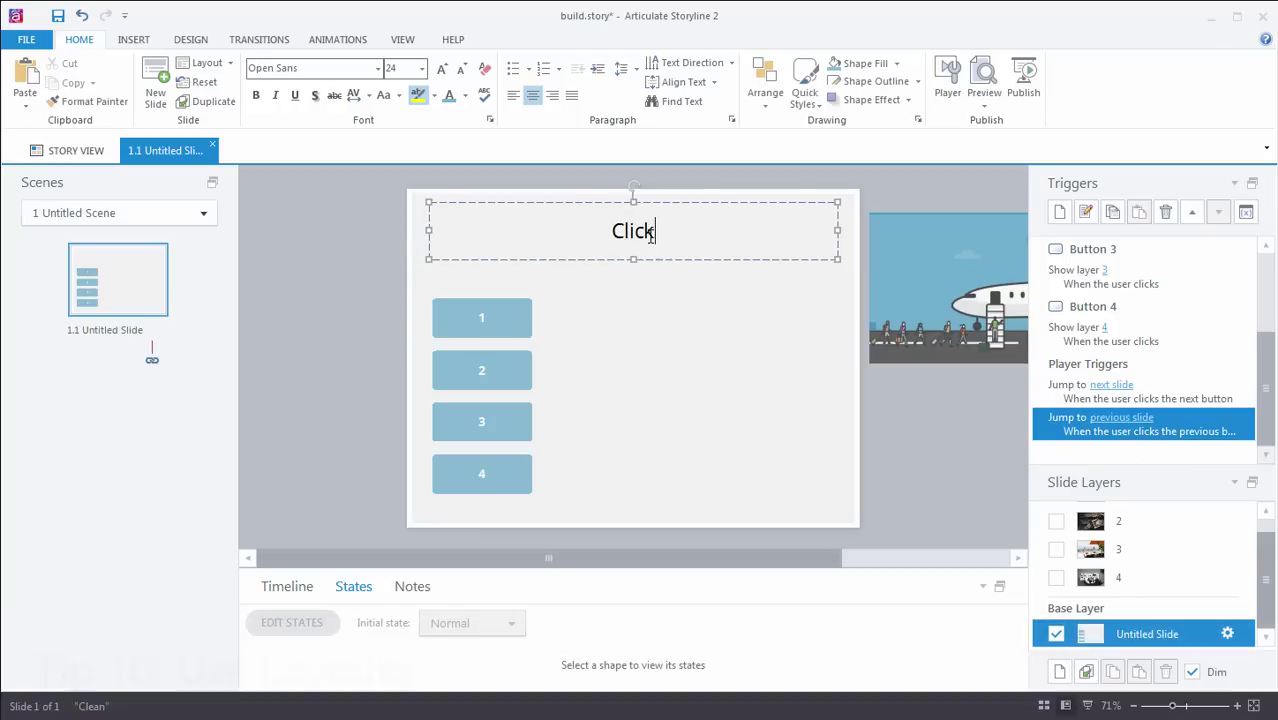
key("BackSpace")
key("BackSpace")
type("the Images t")
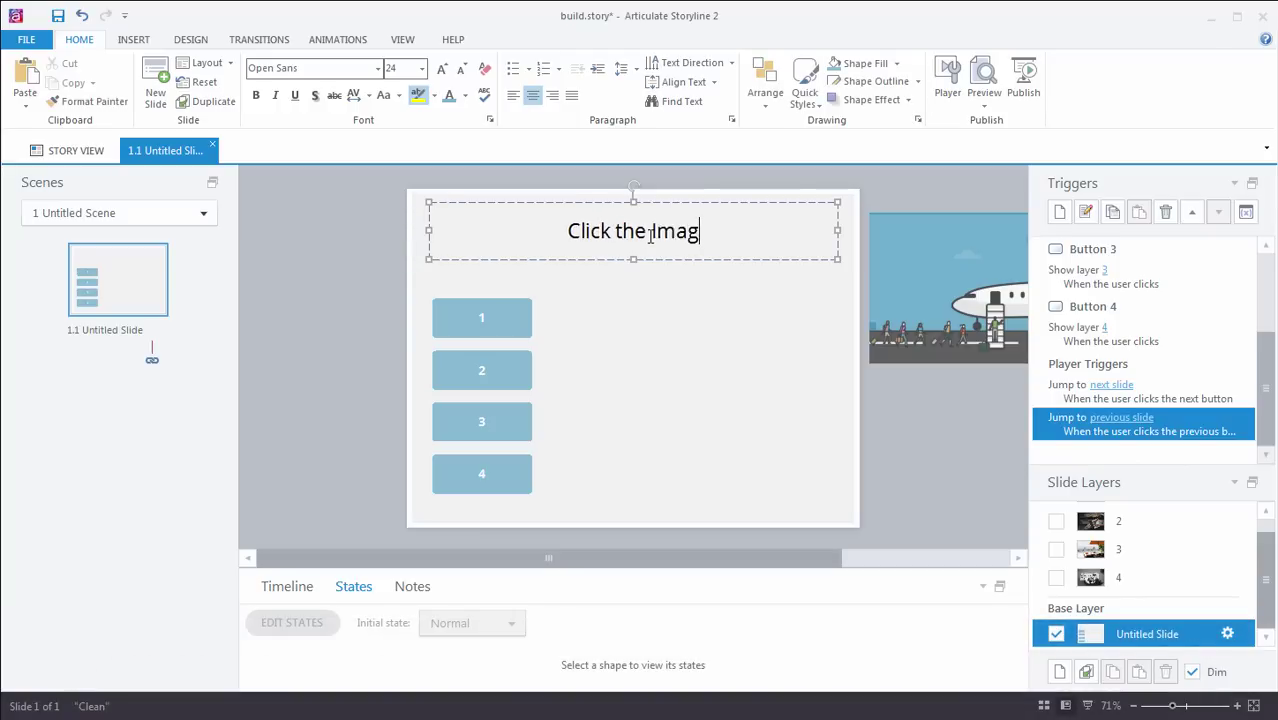
key("BackSpace")
key("BackSpace")
key("BackSpace")
key("BackSpace")
key("BackSpace")
key("BackSpace")
key("BackSpace")
key("BackSpace")
key("BackSpace")
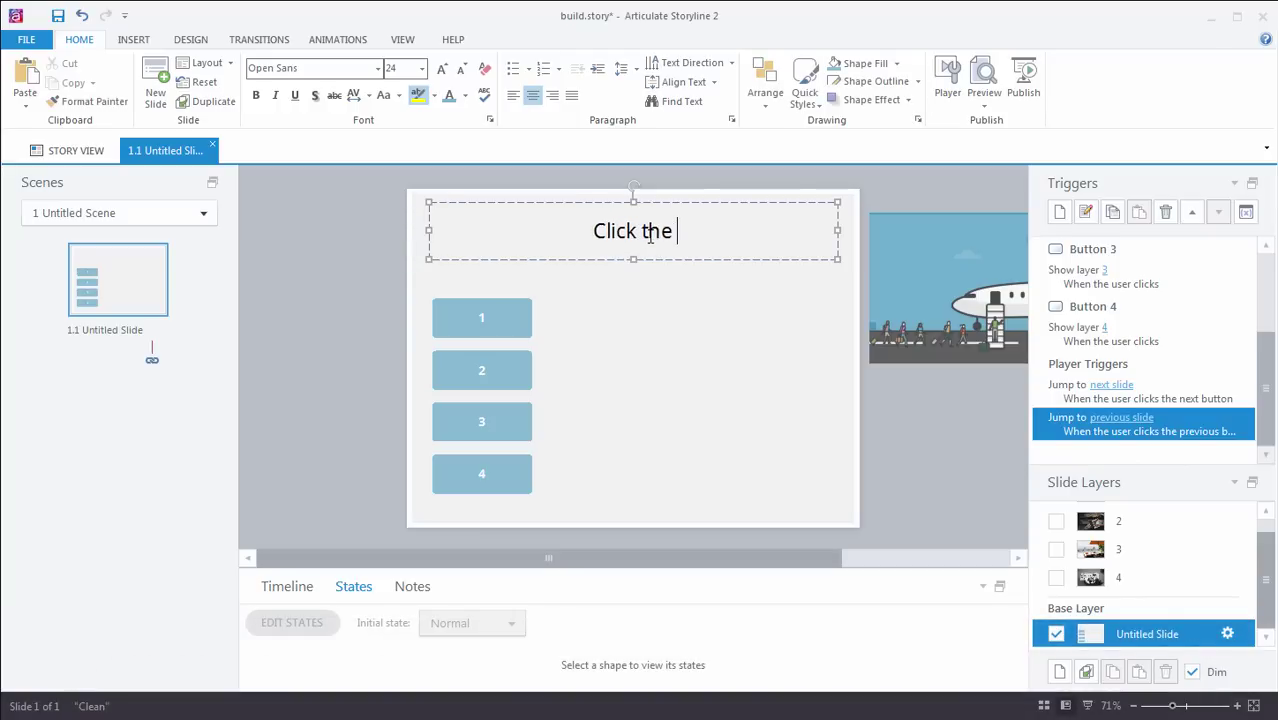
type("Tabs ")
type("the")
key("BackSpace")
key("BackSpace")
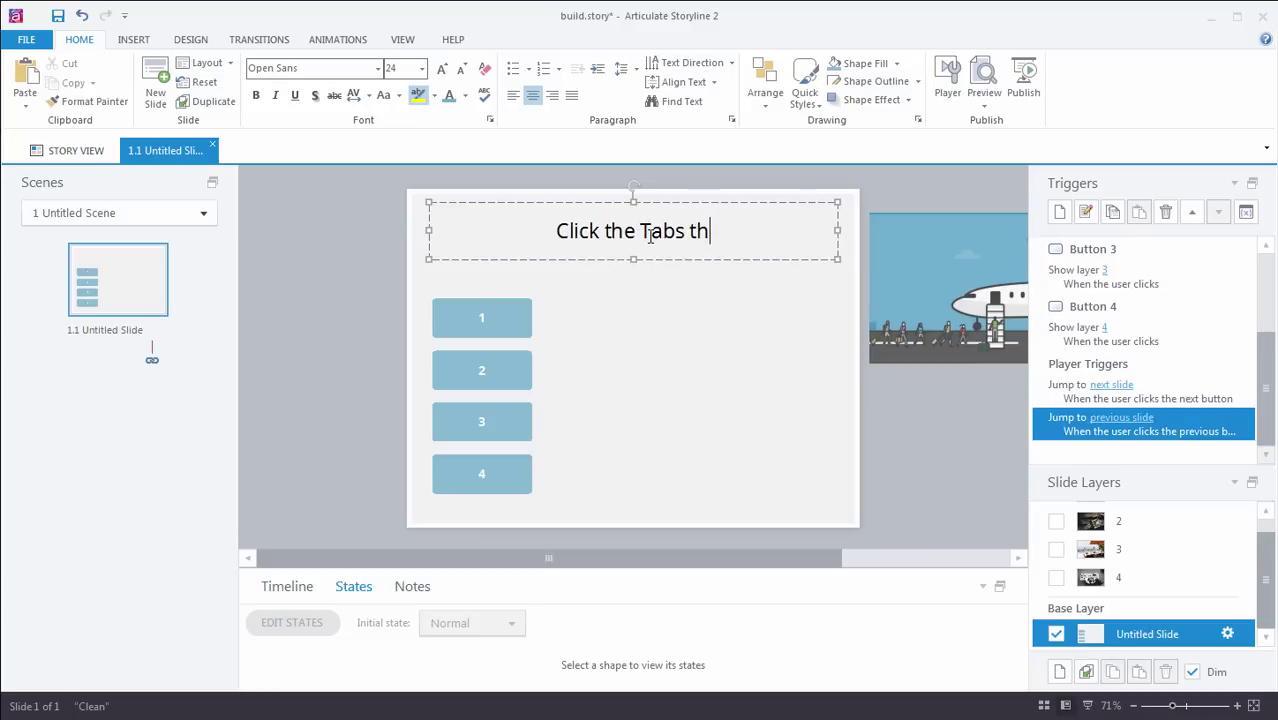
type("o Show Images")
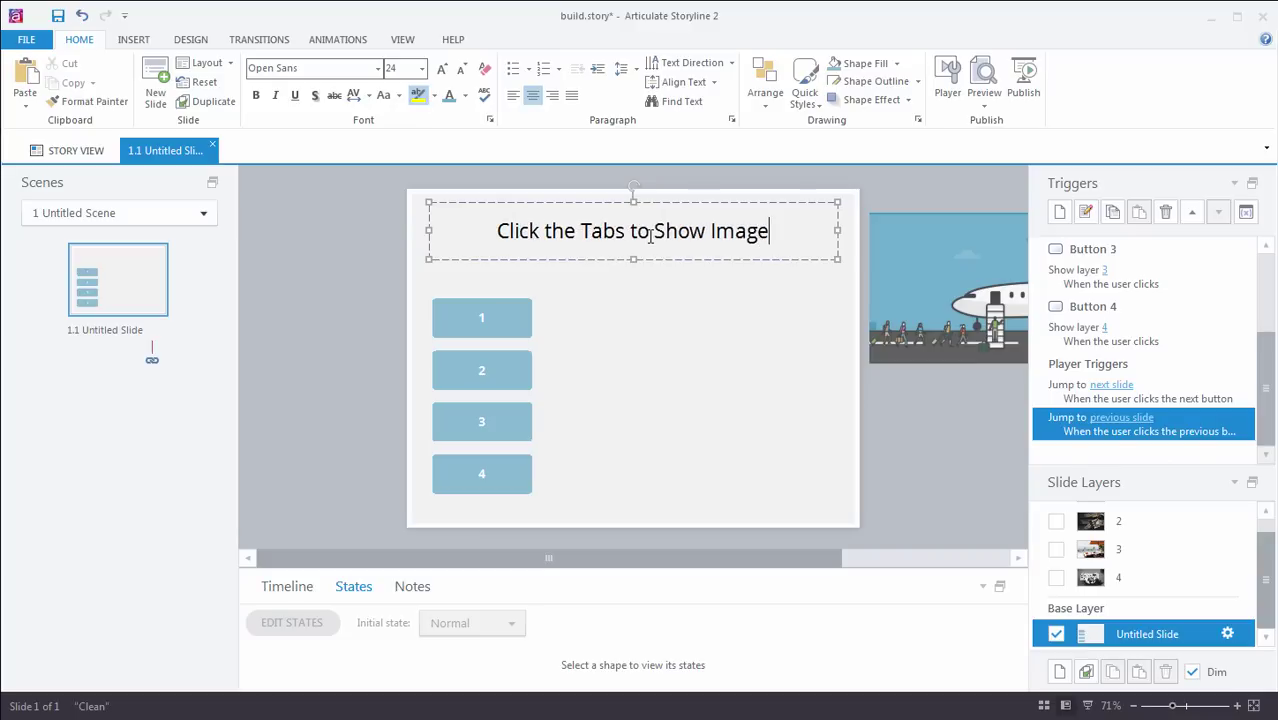
left_click(702, 203)
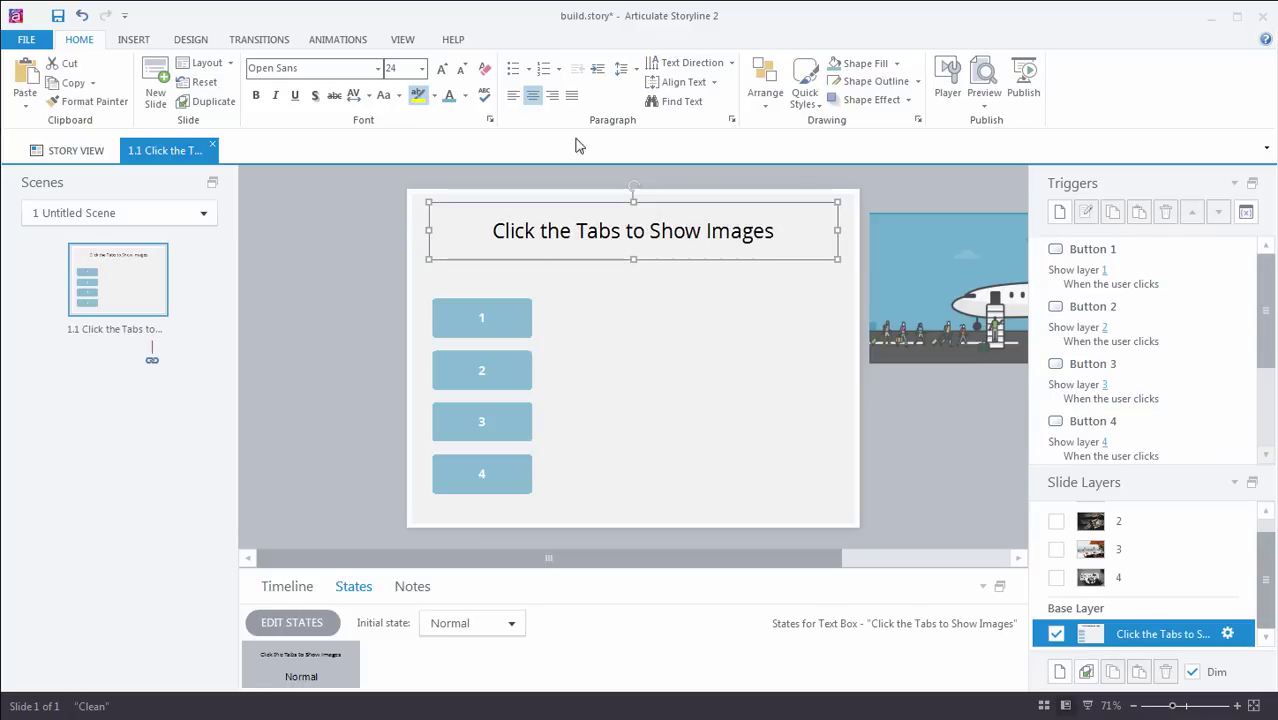
left_click(513, 95)
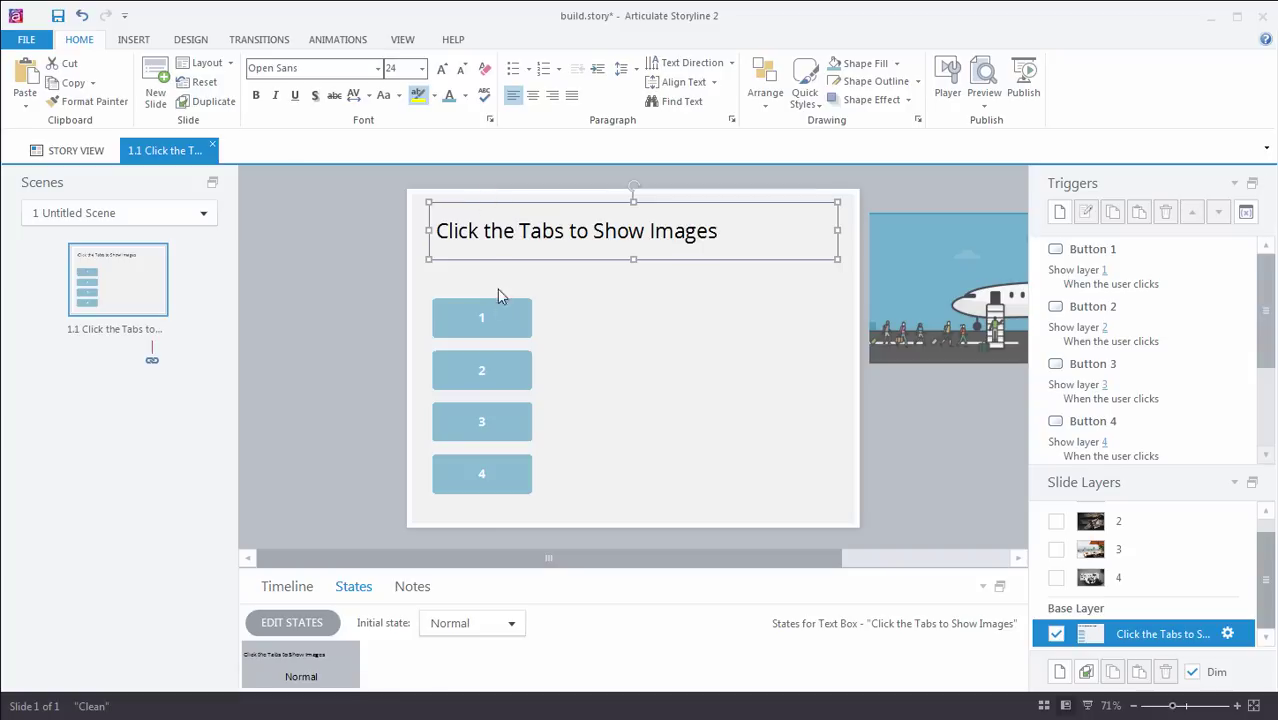
Step: Recolour the title text with the blue sky colour sampled by Eyedropper from the airplane picture beside the slide
left_click(465, 96)
left_click(525, 230)
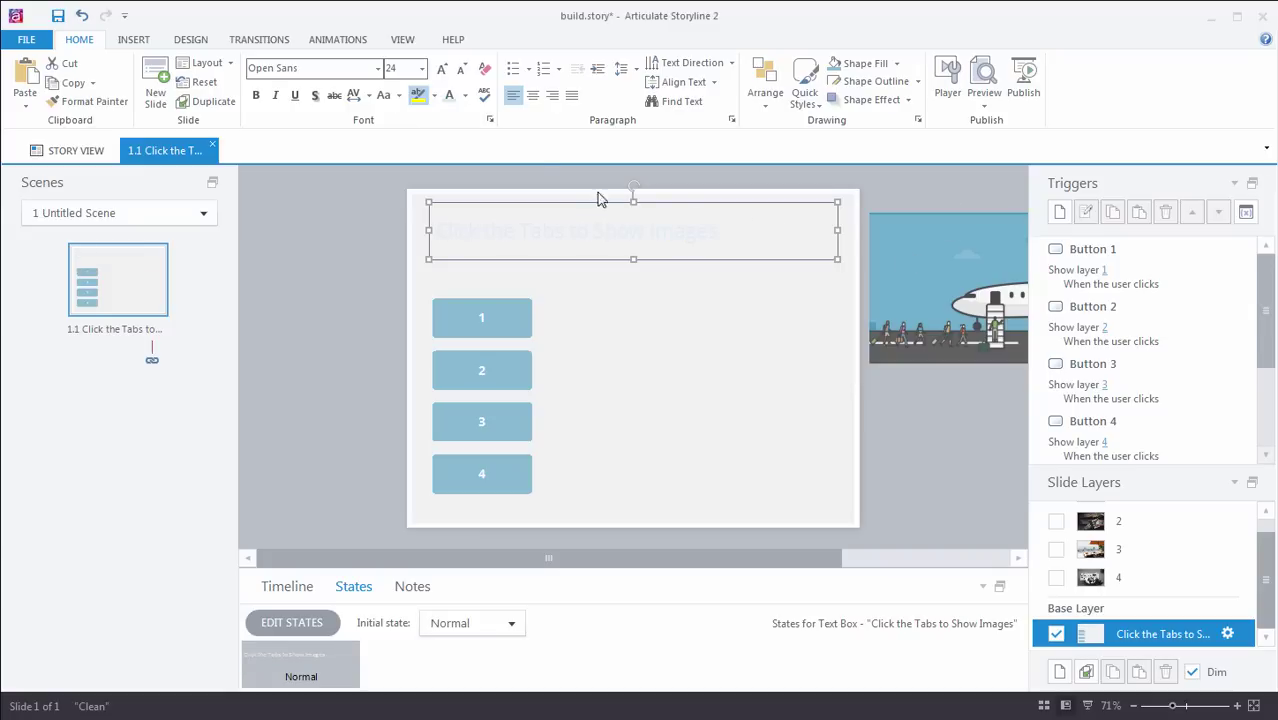
left_click(465, 96)
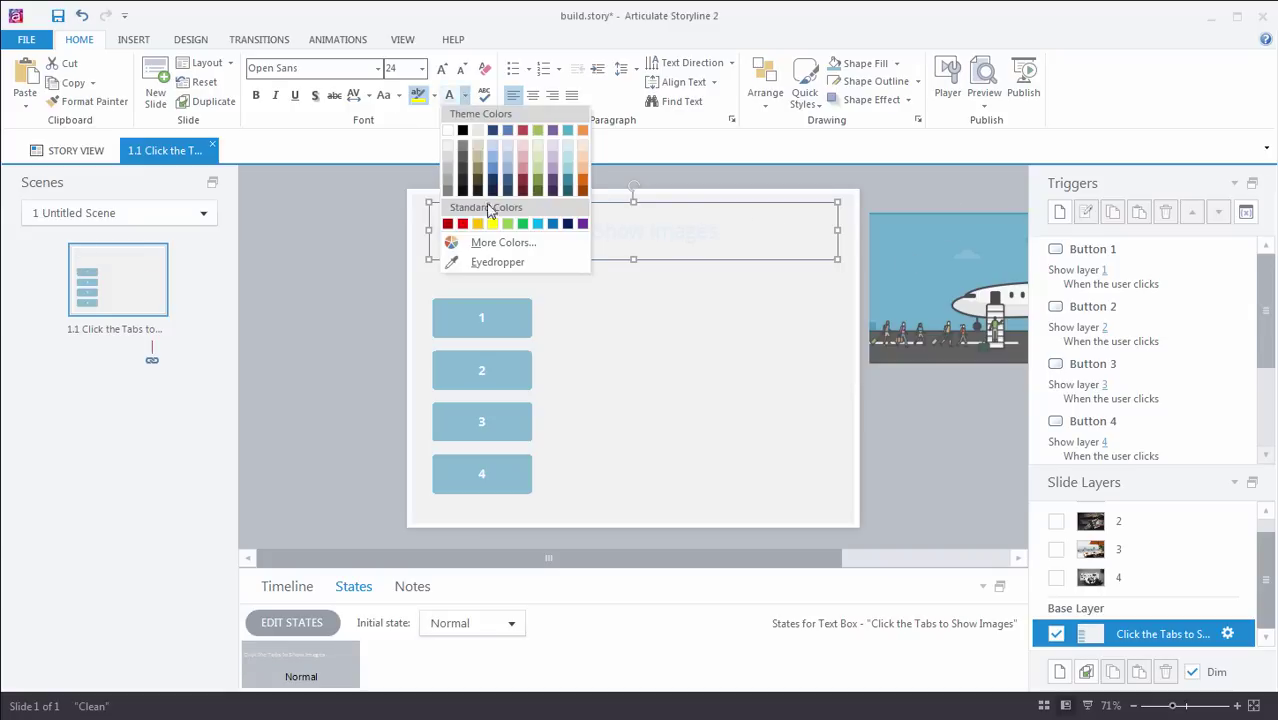
left_click(497, 262)
left_click(912, 251)
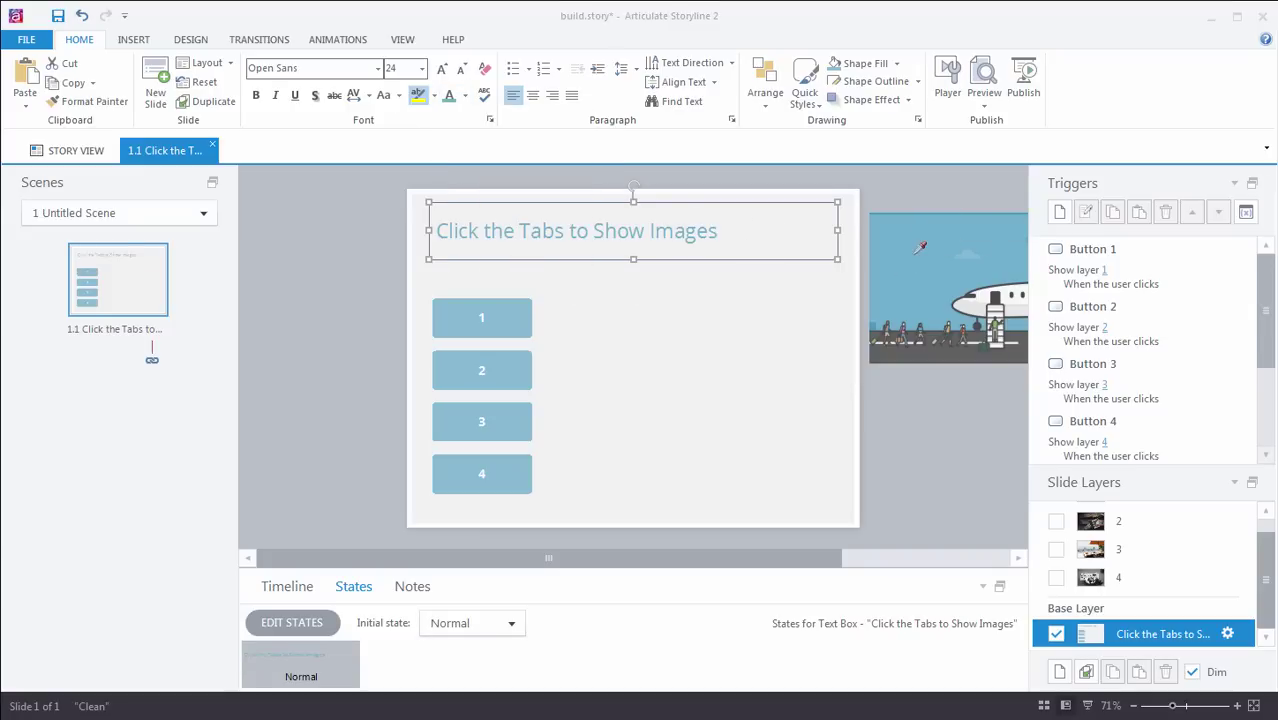
left_click(341, 193)
Step: Draw a small rectangle of about 32 by 32 px at the slide's edge, just before the title text
left_click(133, 39)
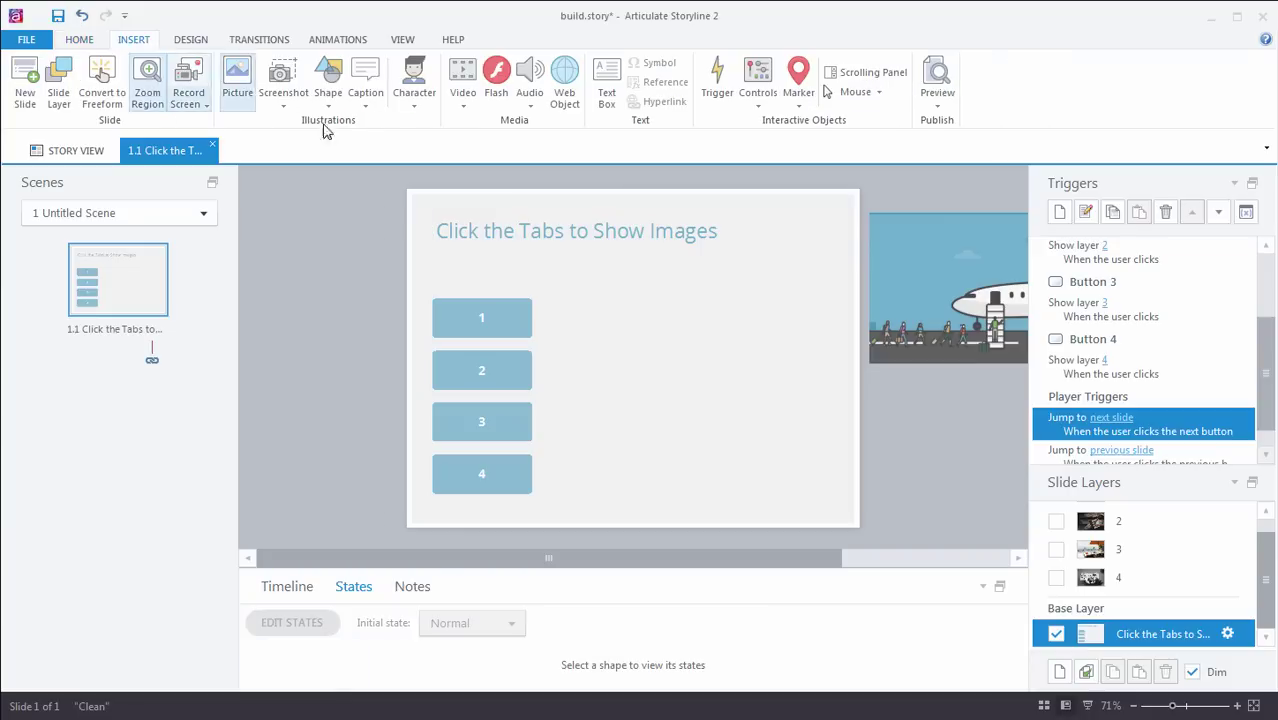
left_click(328, 80)
left_click(325, 172)
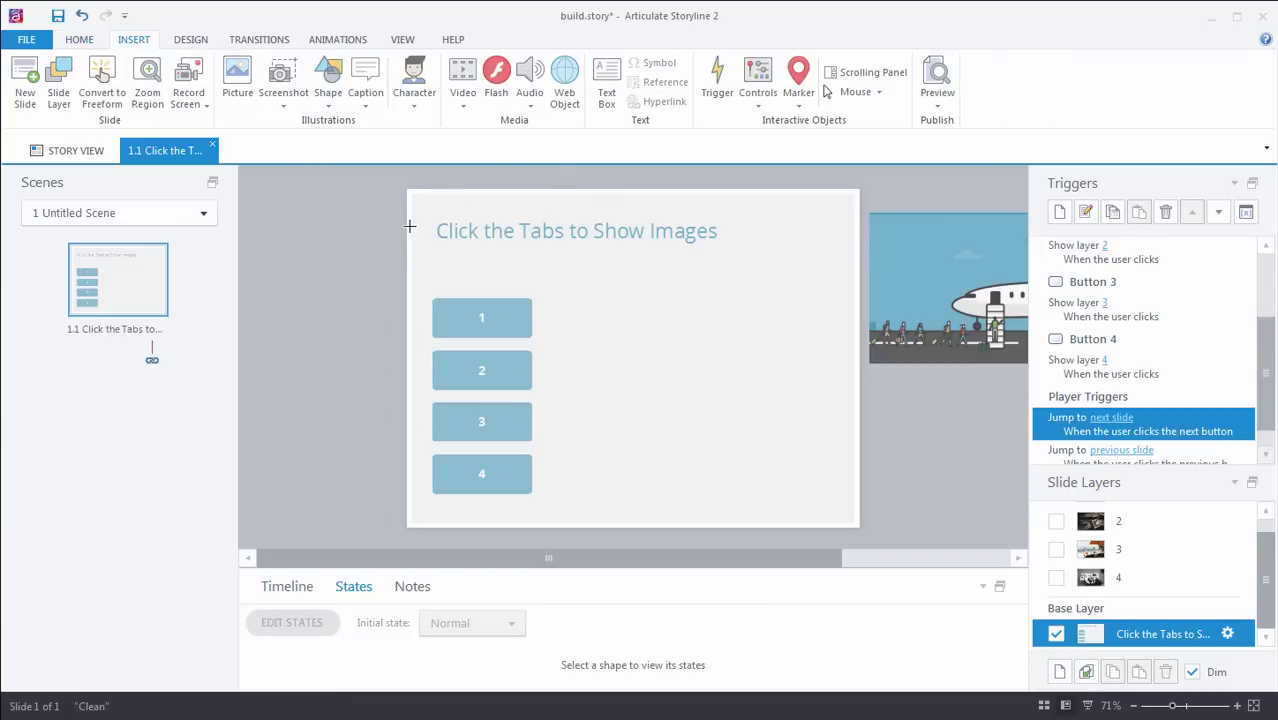
left_click_drag(407, 224, 431, 243)
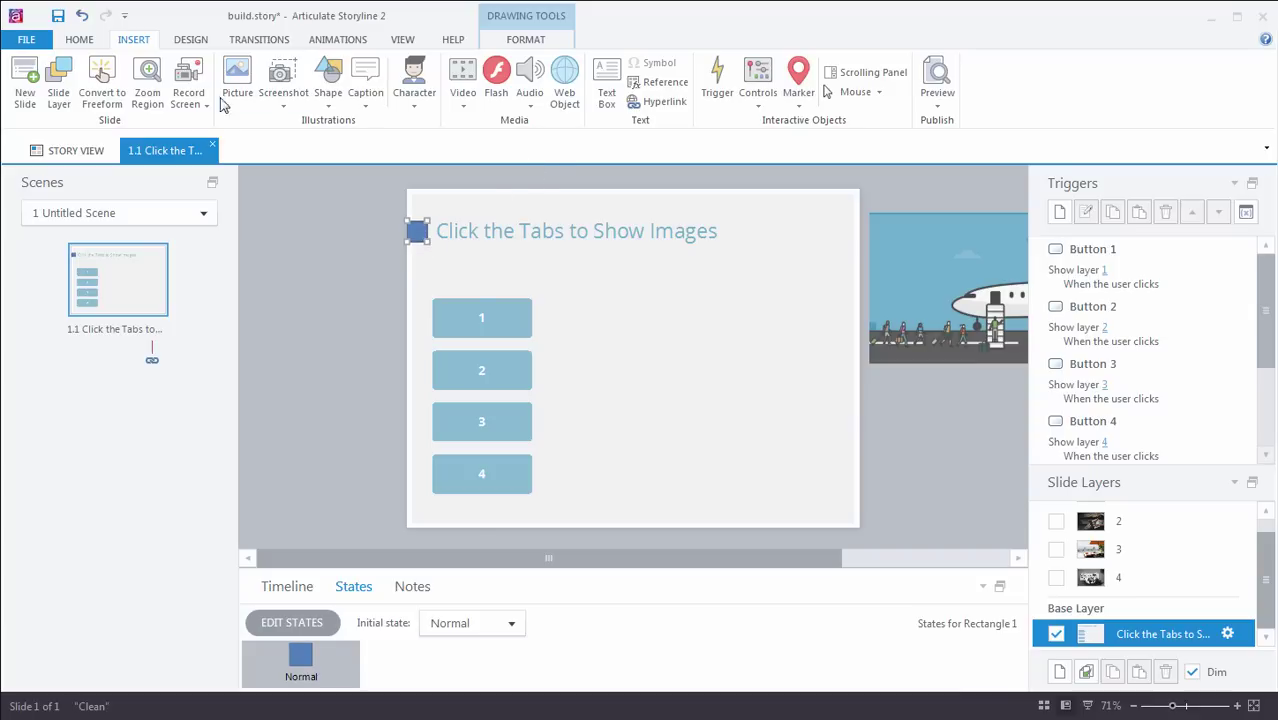
Step: Fill the small square beside the title with the same light blue as the buttons and remove its outline
left_click(510, 41)
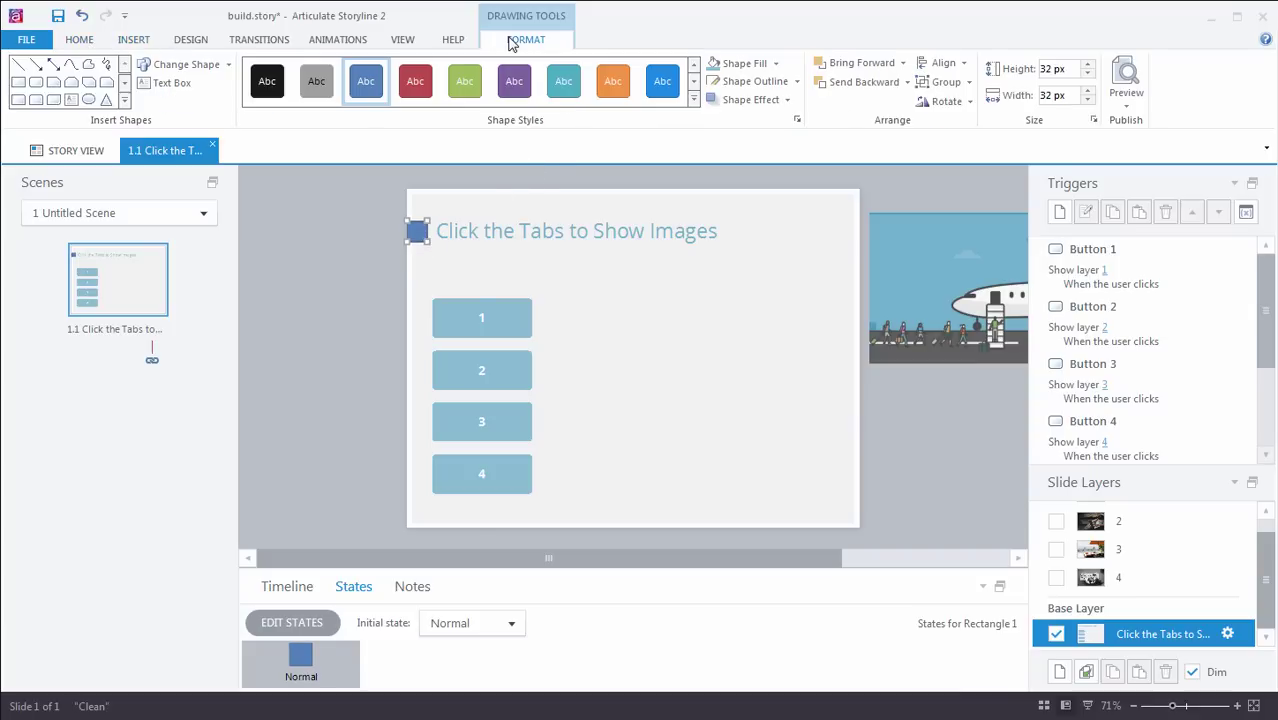
left_click(718, 64)
left_click(755, 81)
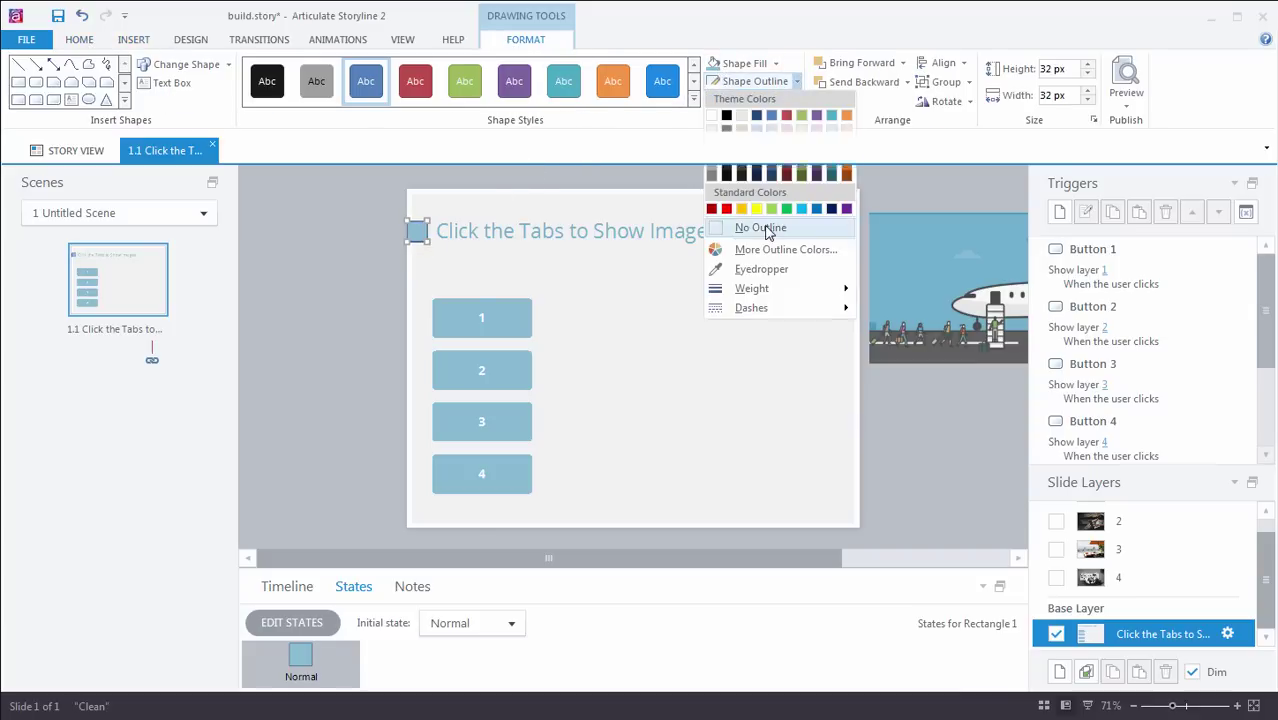
left_click(758, 227)
left_click(368, 266)
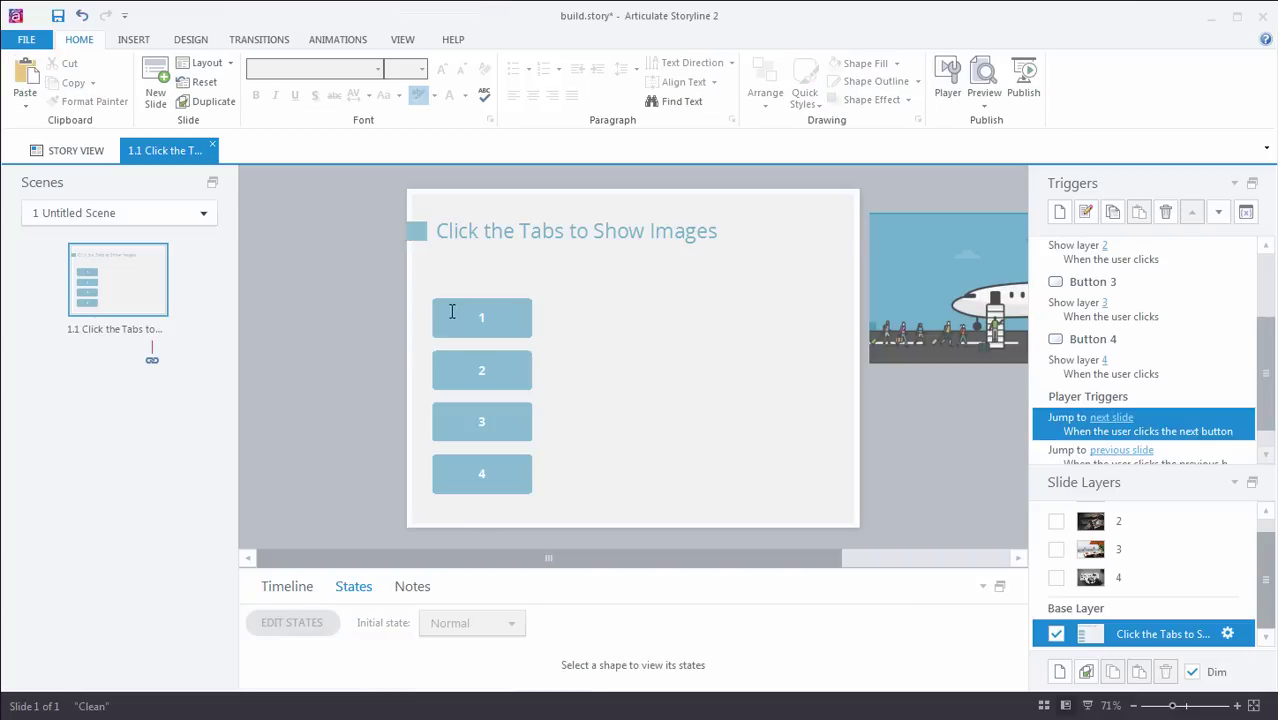
Step: Preview the interaction, test buttons 1 to 4 in turn to check their images, and close the preview
left_click(984, 100)
left_click(1012, 124)
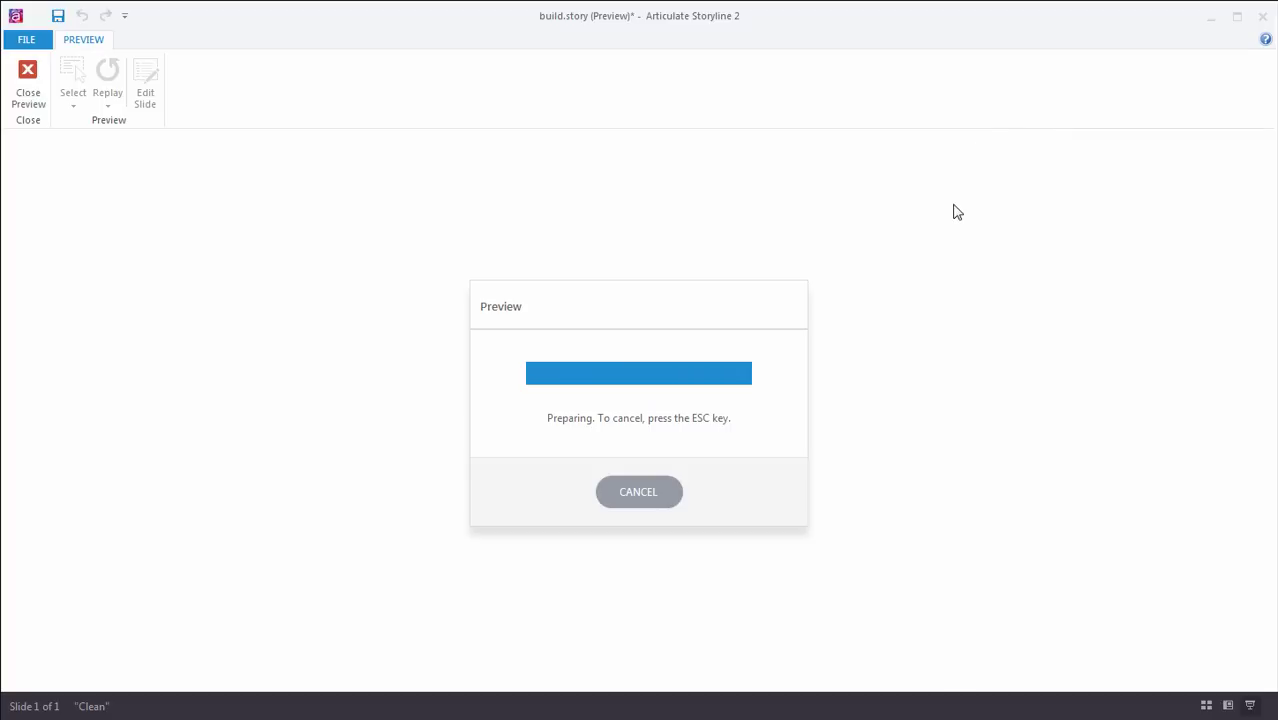
left_click(563, 360)
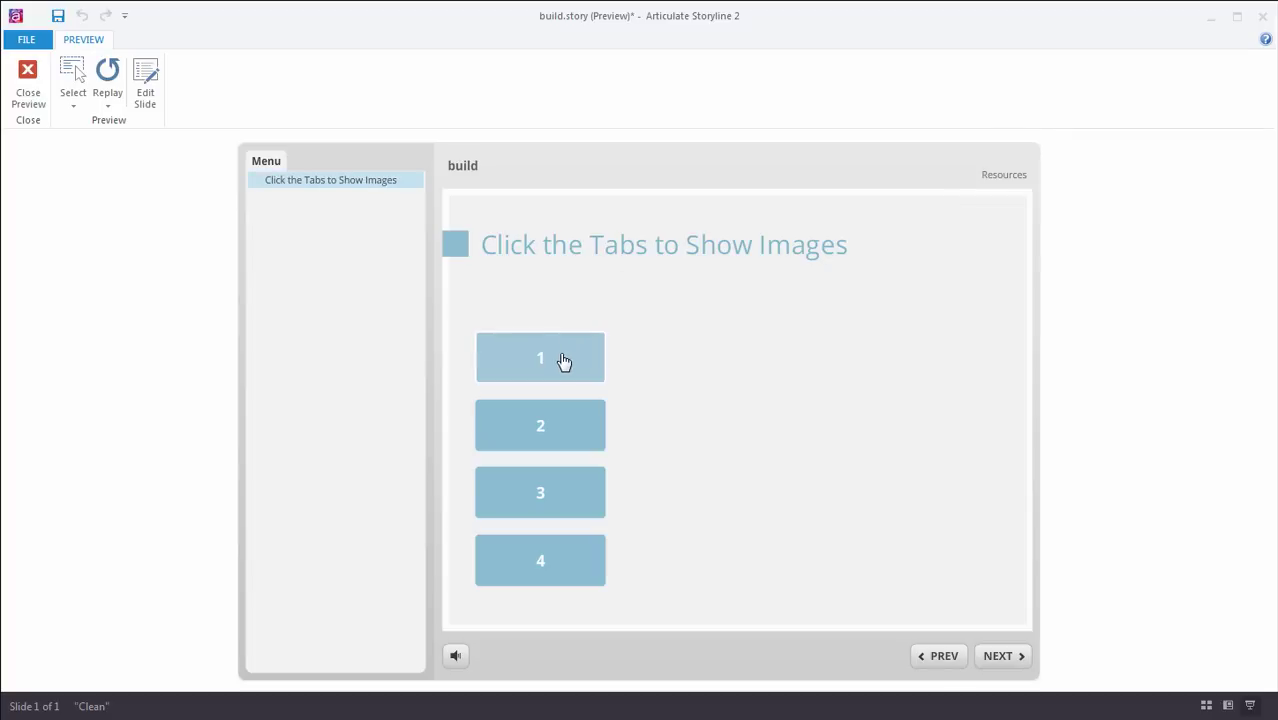
left_click(549, 421)
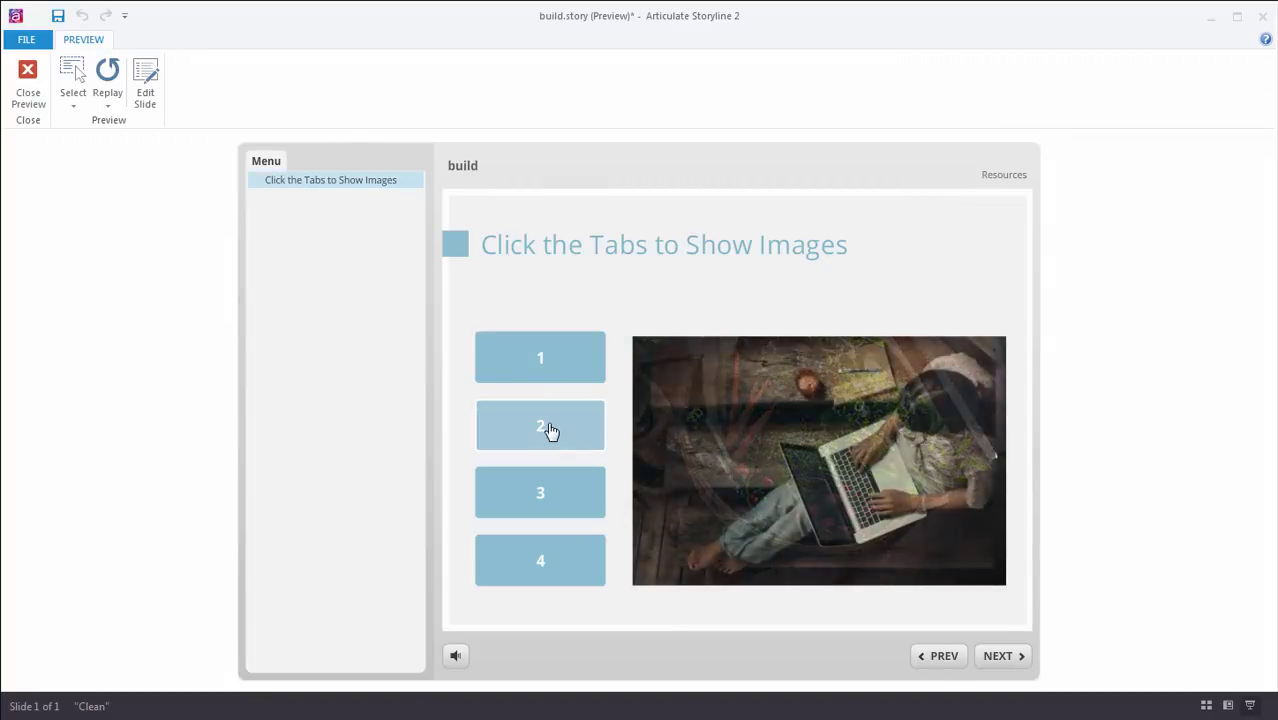
left_click(549, 505)
left_click(550, 558)
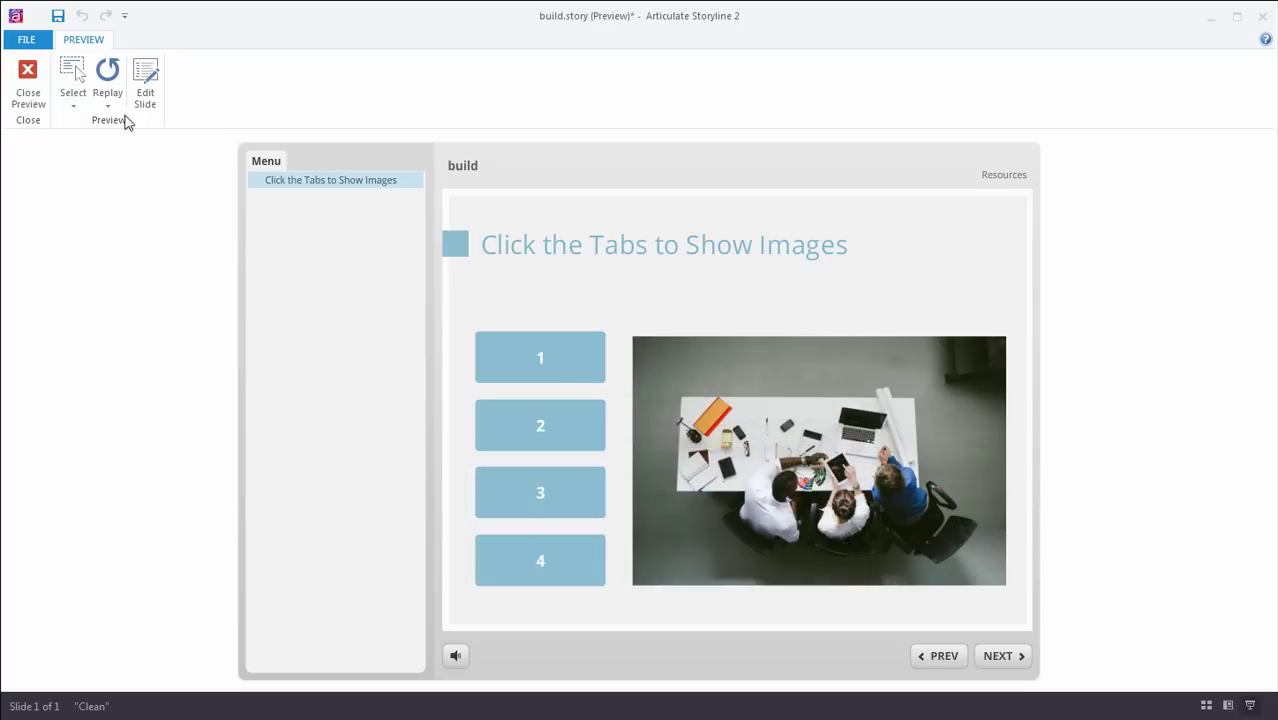
left_click(28, 84)
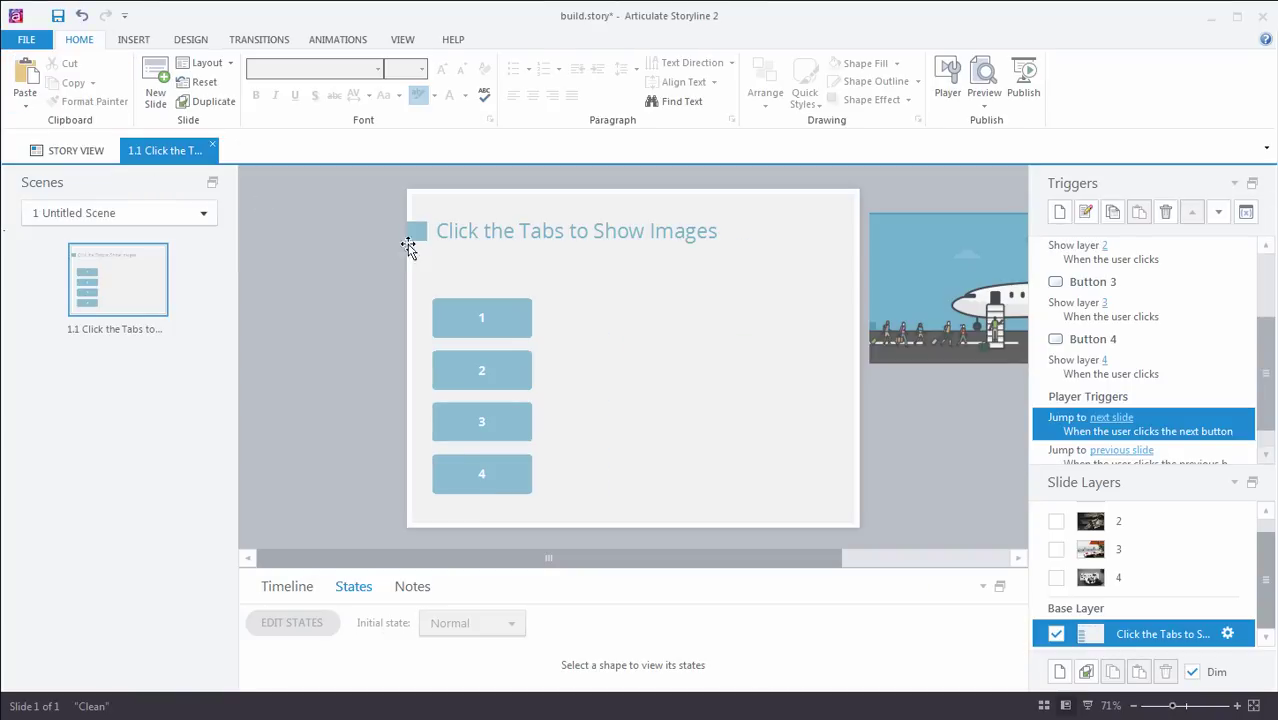